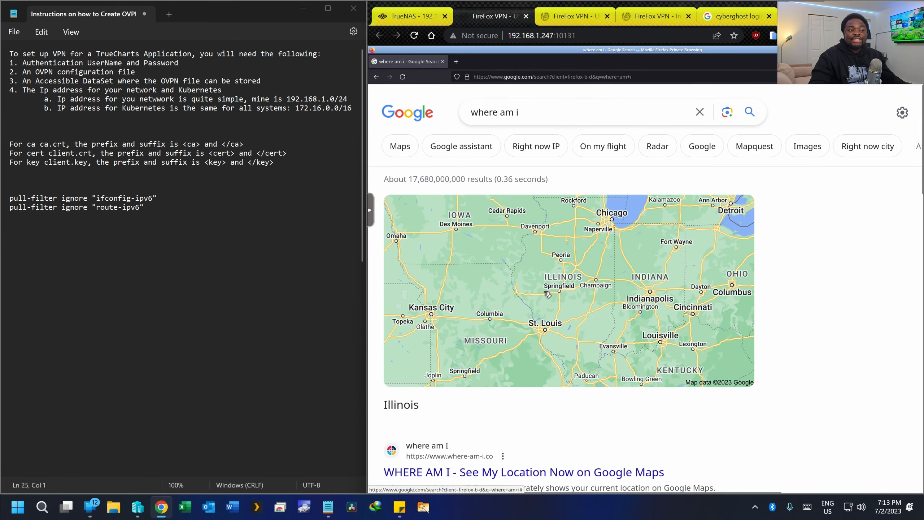
- Compare the UK and India apps' Google location results, then return to the TrueNAS Apps tab
click(569, 16)
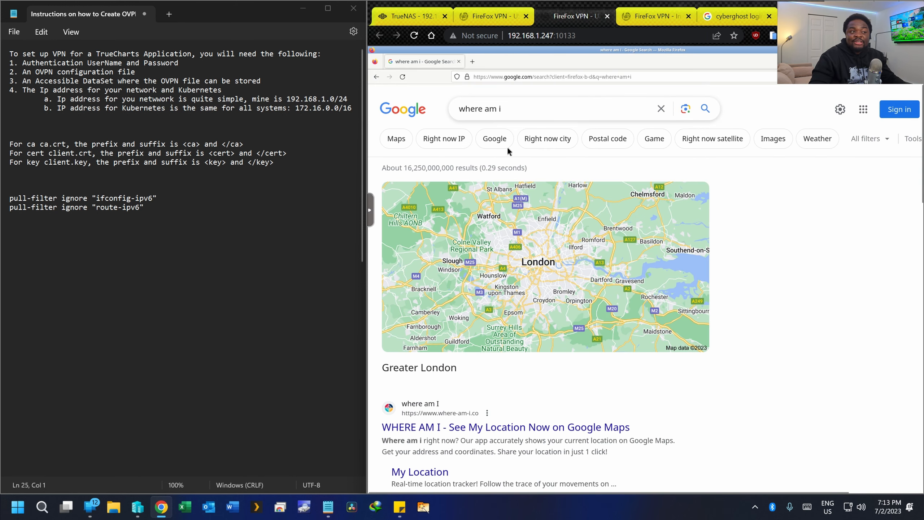
click(655, 21)
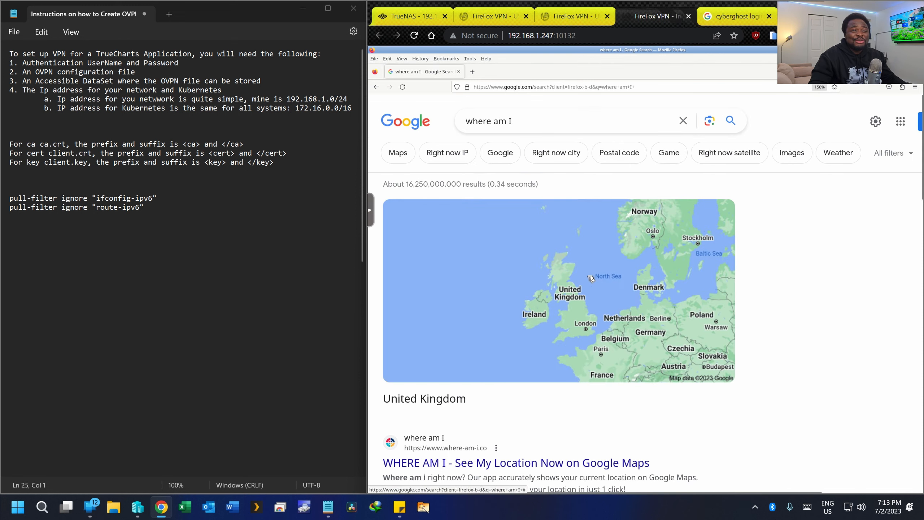
scroll(608, 219, down, 10)
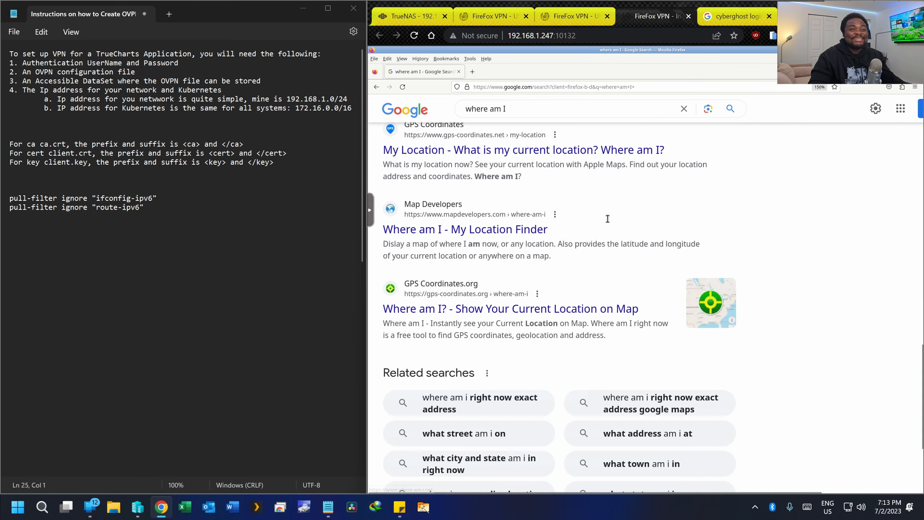
scroll(608, 218, up, 10)
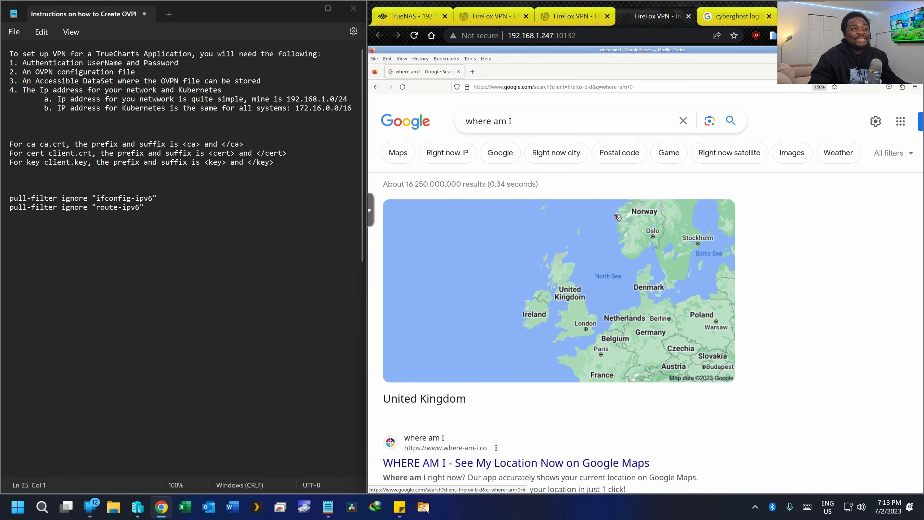
click(411, 16)
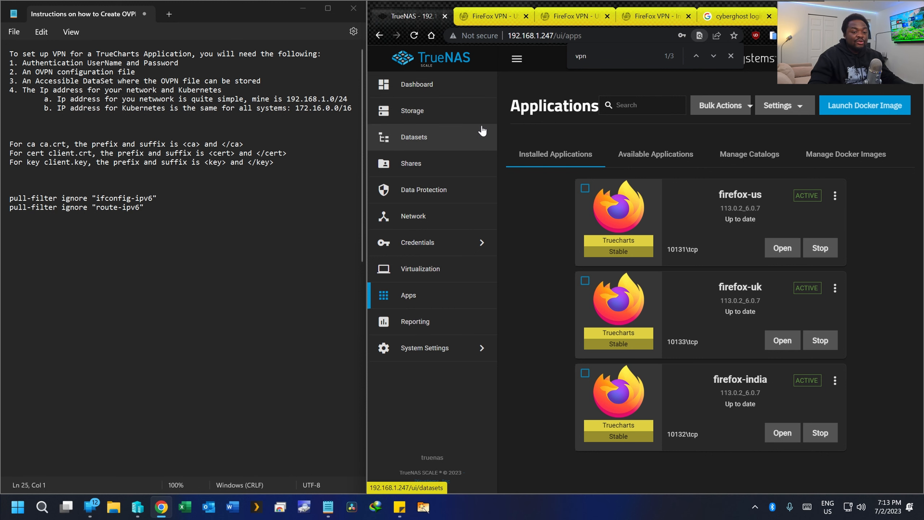
scroll(202, 161, down, 2)
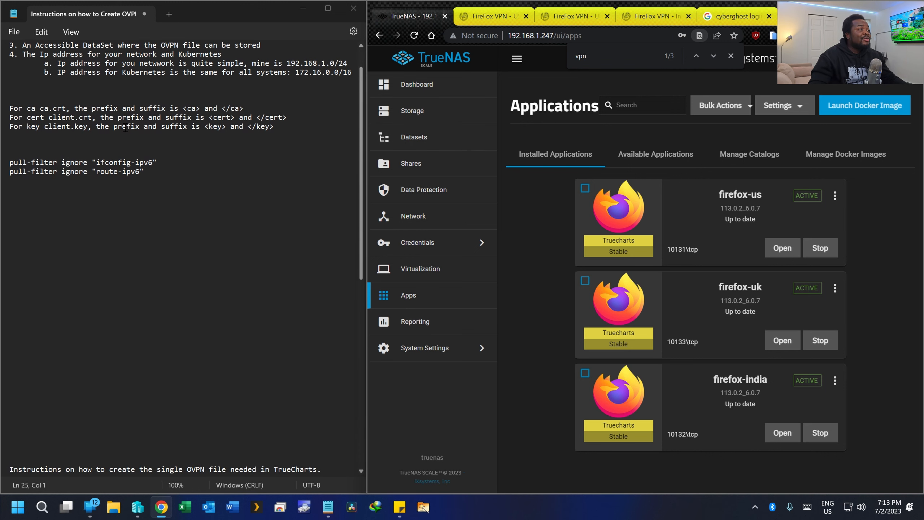
scroll(192, 156, up, 2)
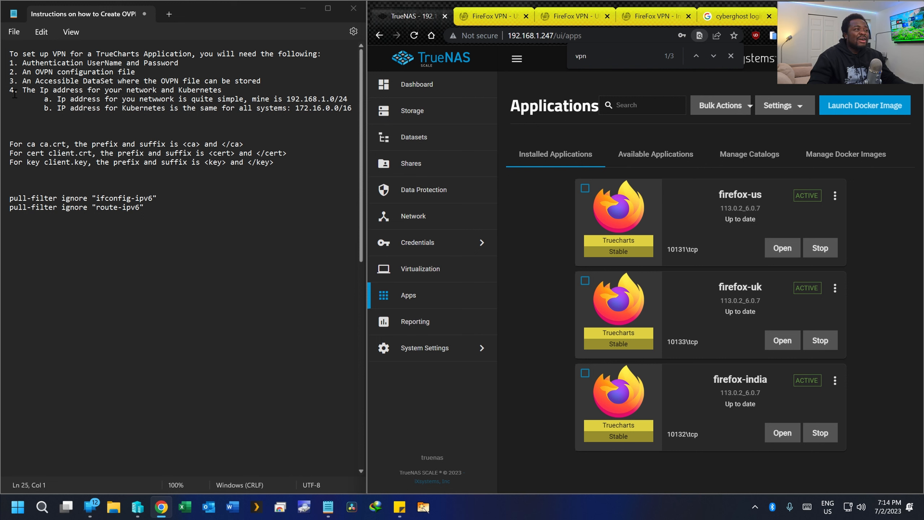
drag(13, 91, 238, 90)
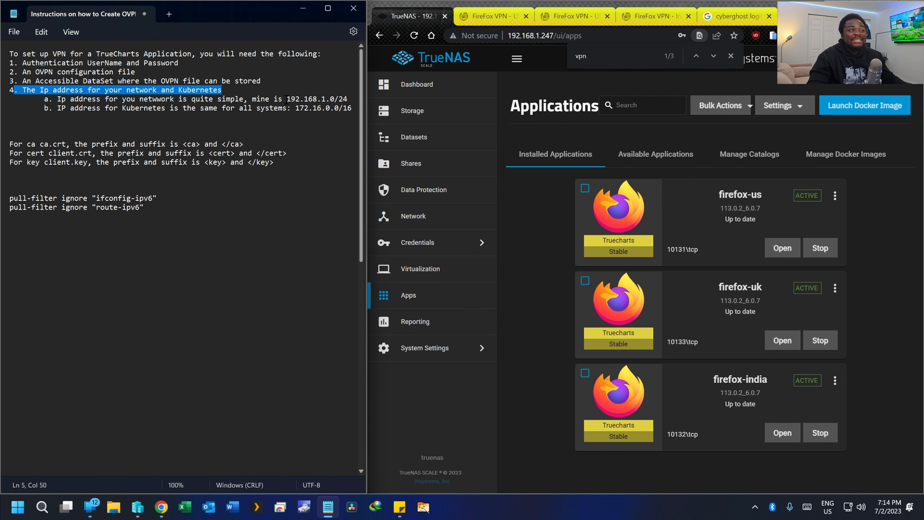
drag(287, 100, 342, 99)
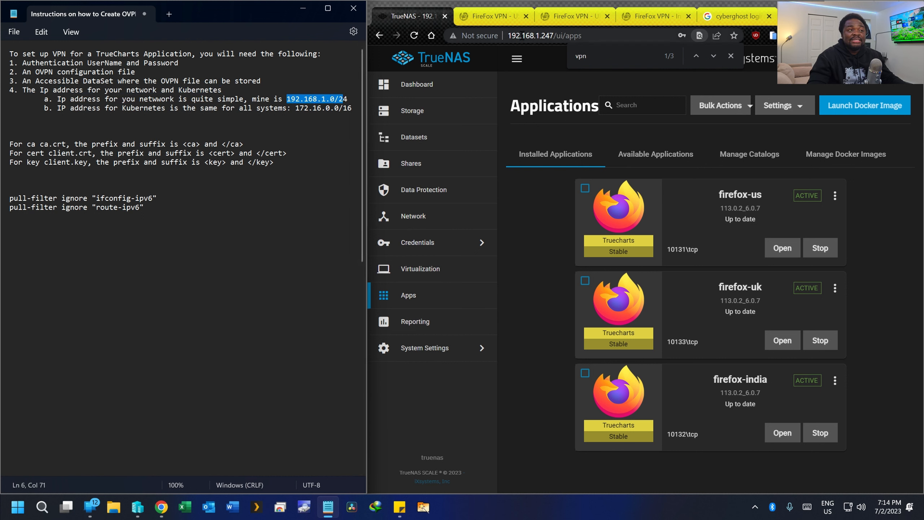
drag(509, 35, 556, 35)
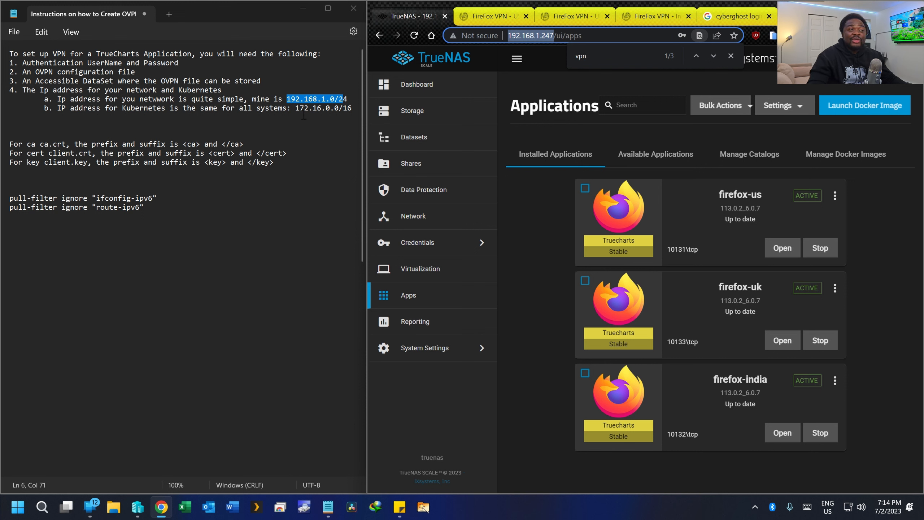
drag(296, 108, 352, 108)
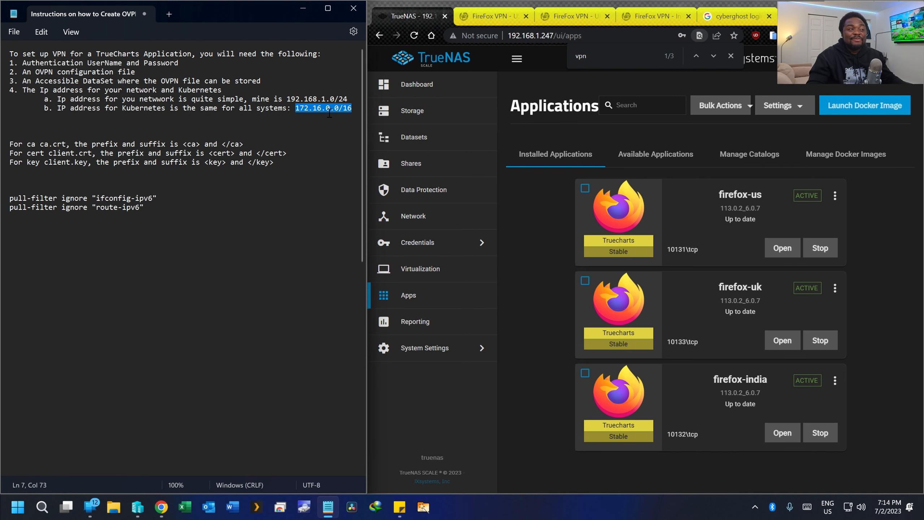
drag(9, 54, 354, 109)
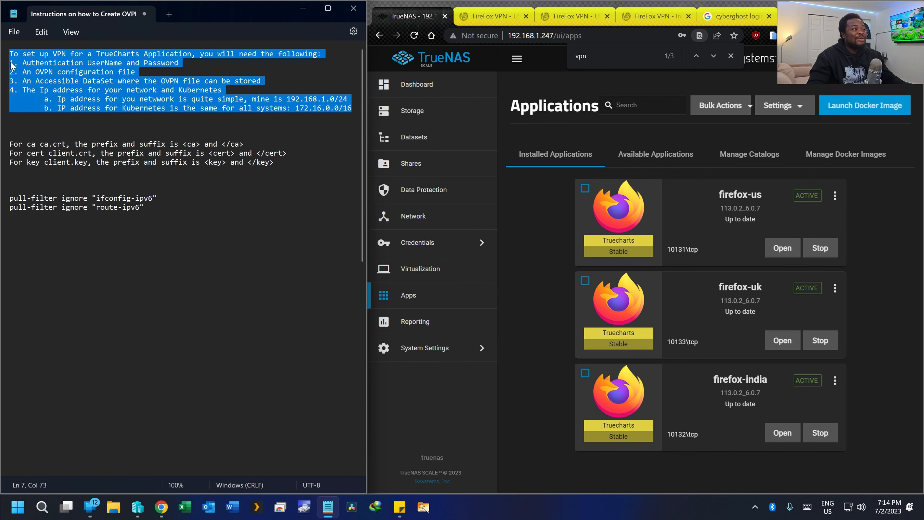
click(17, 79)
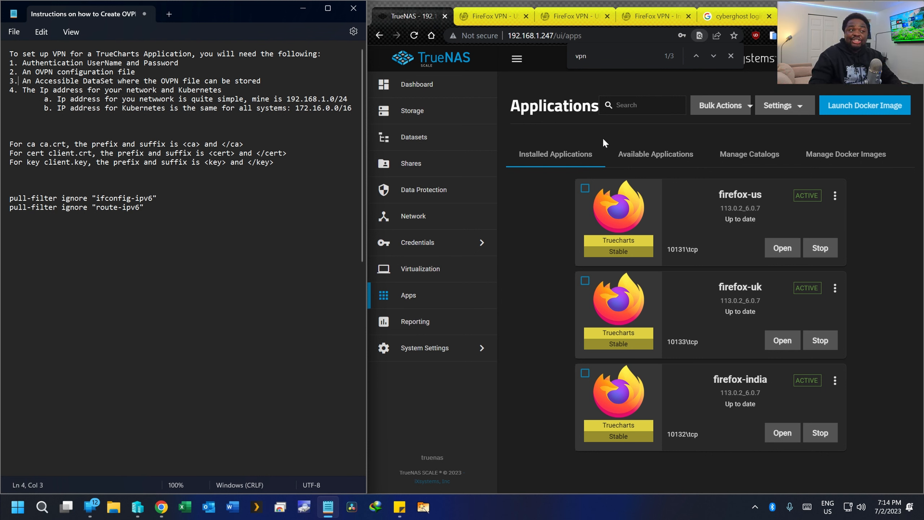
click(623, 105)
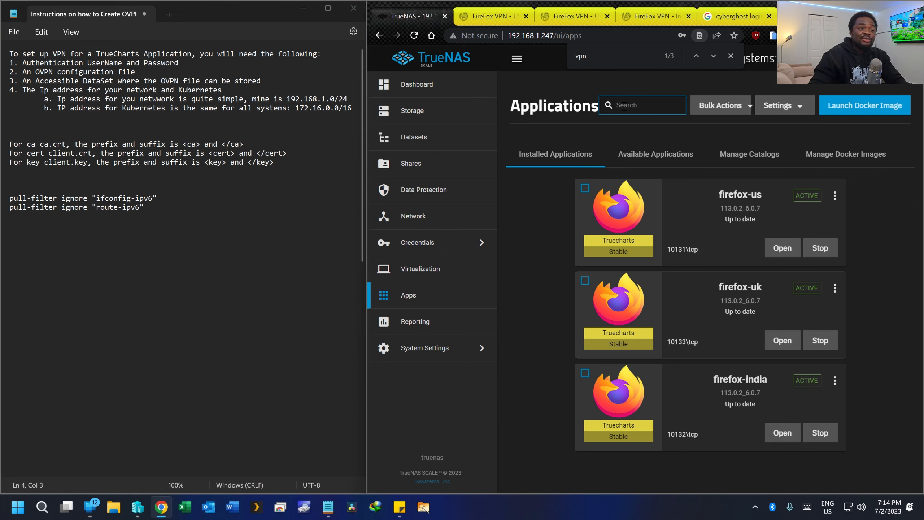
- Search available applications for firefox and start installing it under the name firefox-test
click(661, 158)
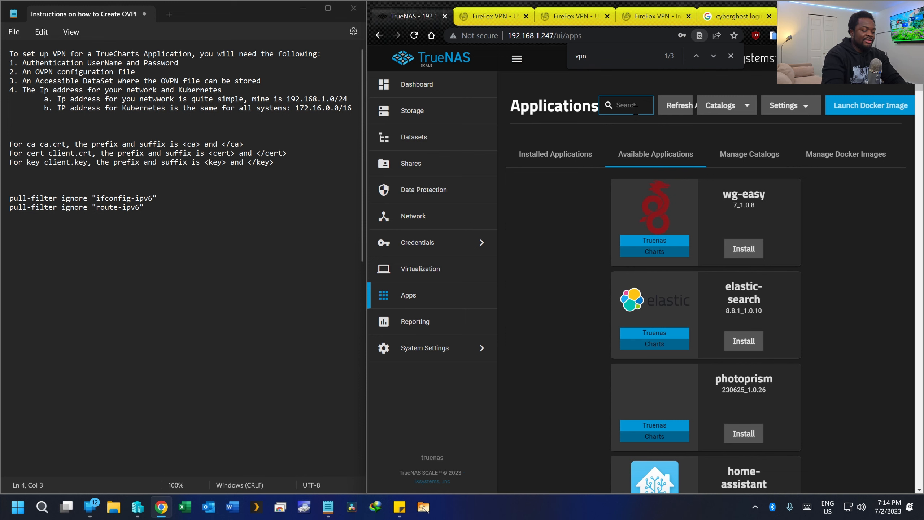
text(firefox)
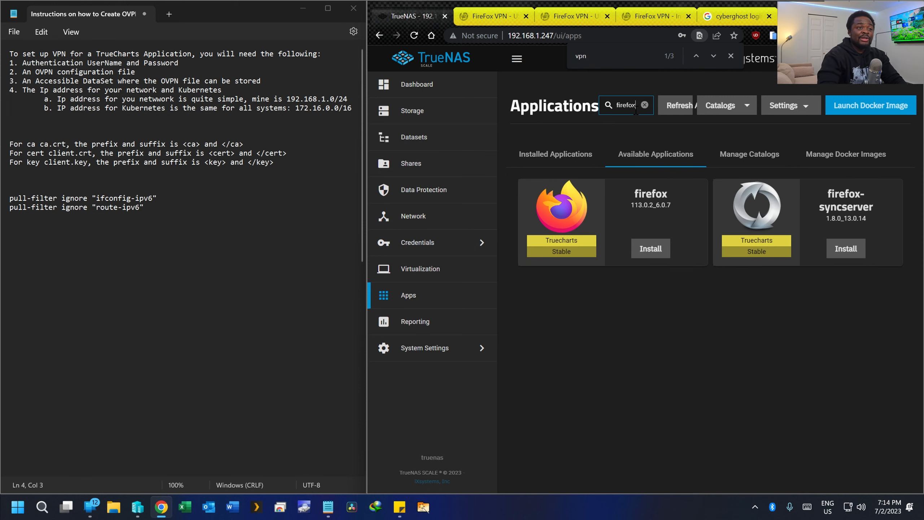
click(657, 246)
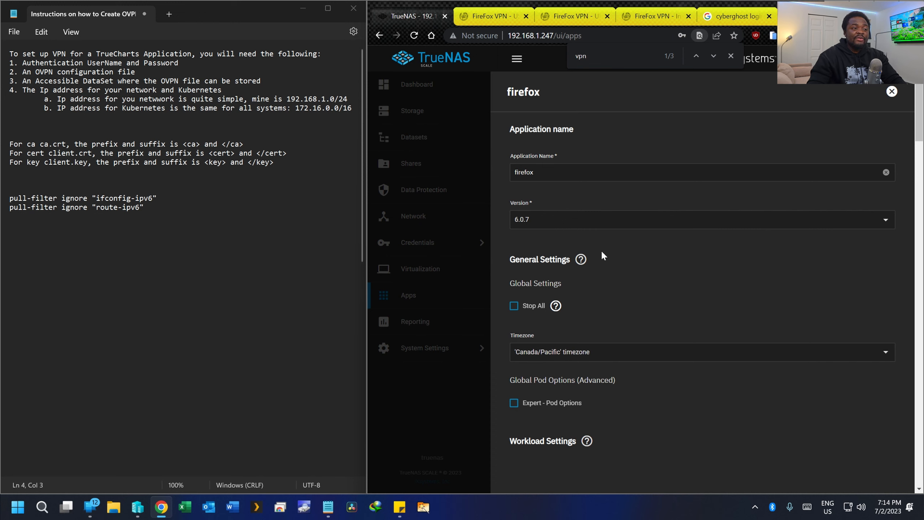
click(575, 172)
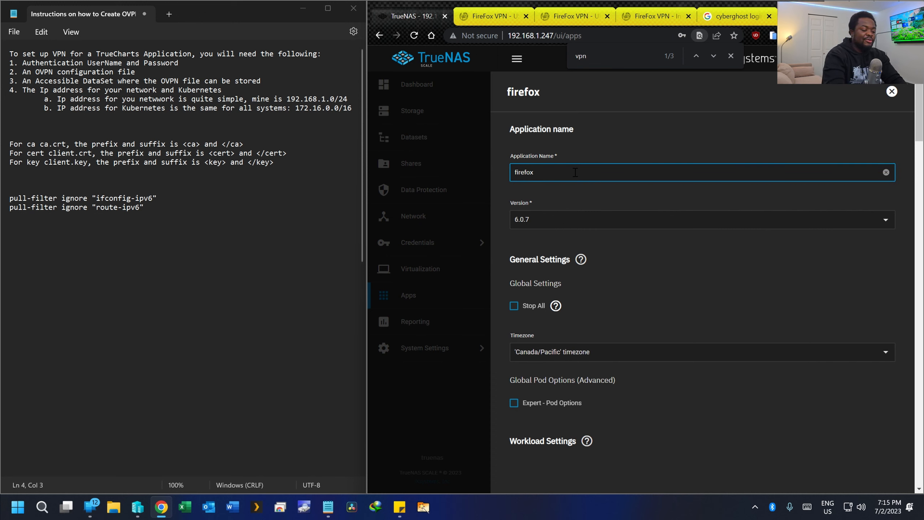
text(-TEST)
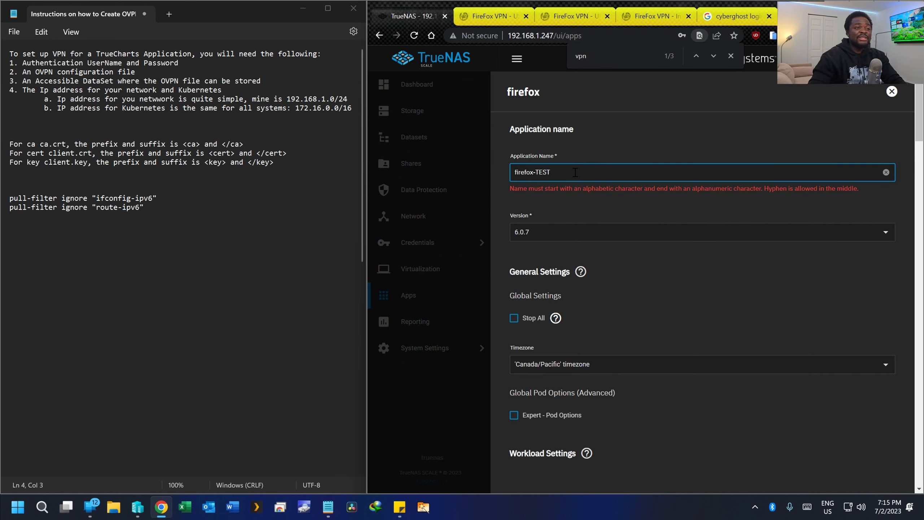
key(BackSpace)
key(BackSpace)
key(BackSpace)
key(BackSpace)
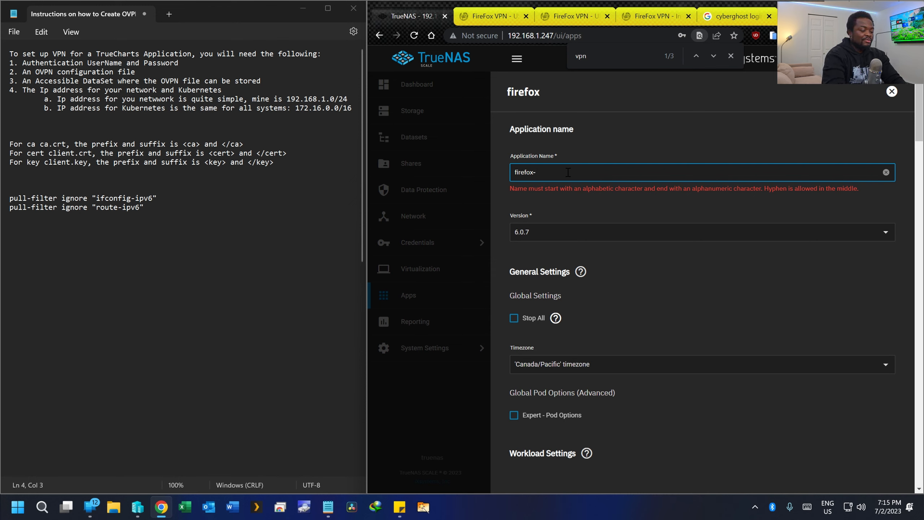
text(test)
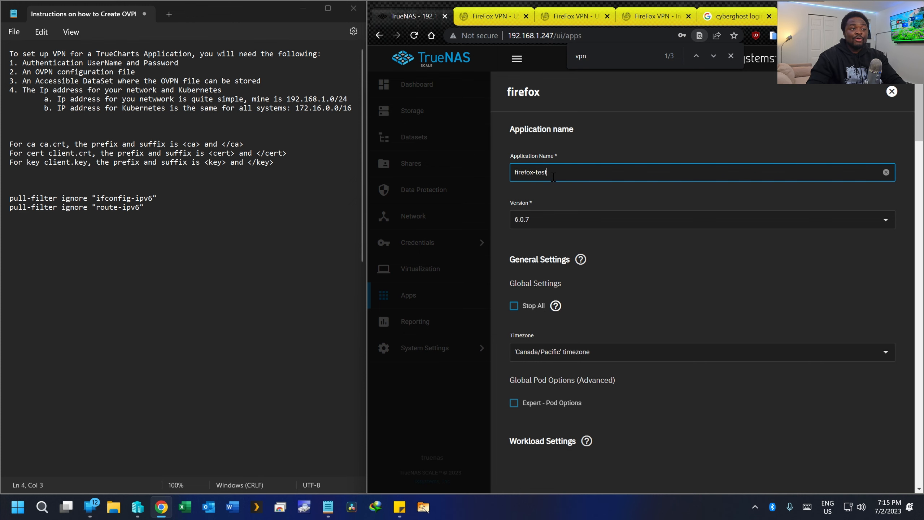
- Set the app's port to 10136 and save to install it
scroll(546, 202, down, 10)
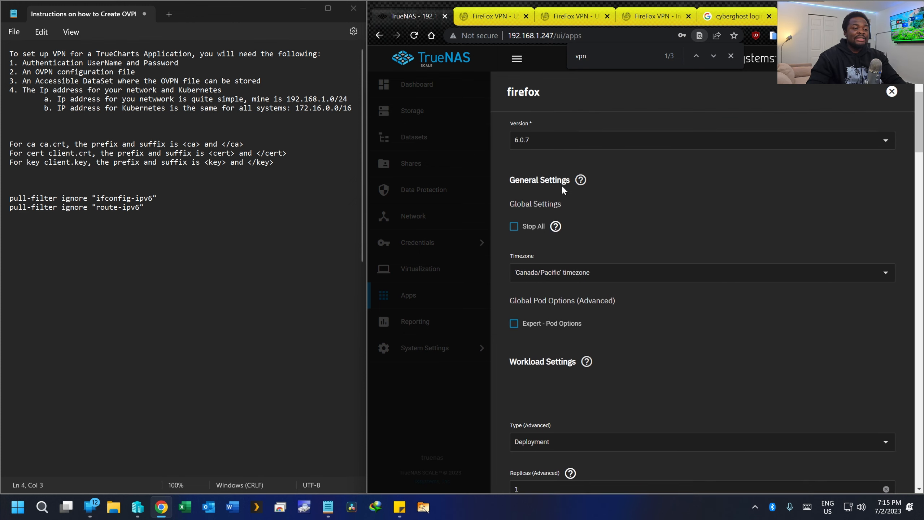
scroll(560, 198, down, 12)
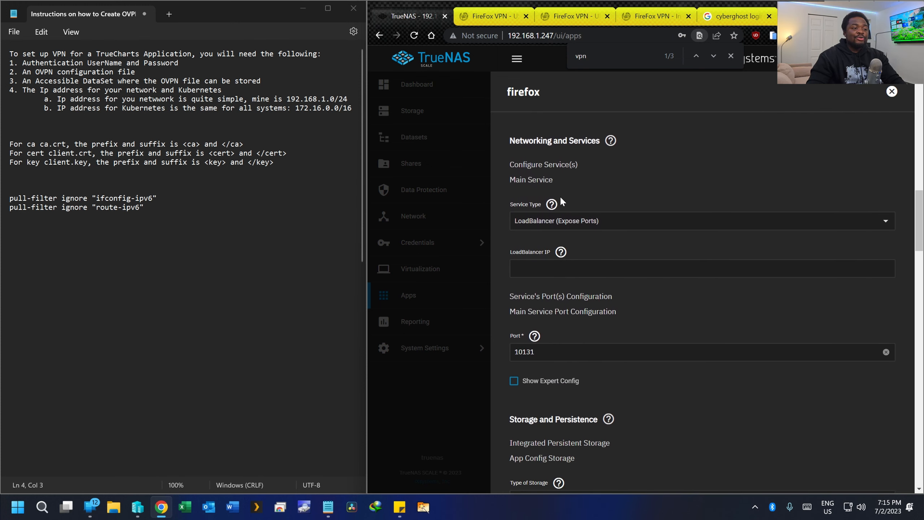
click(543, 248)
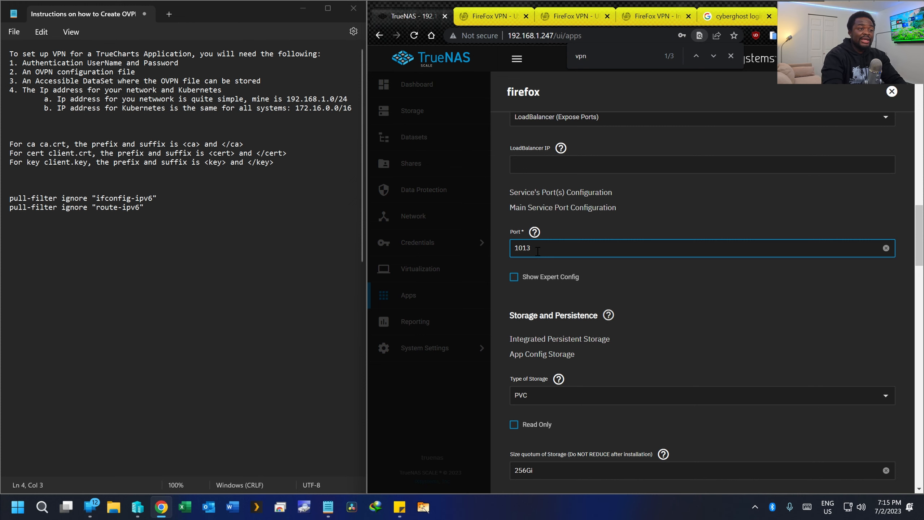
text(6)
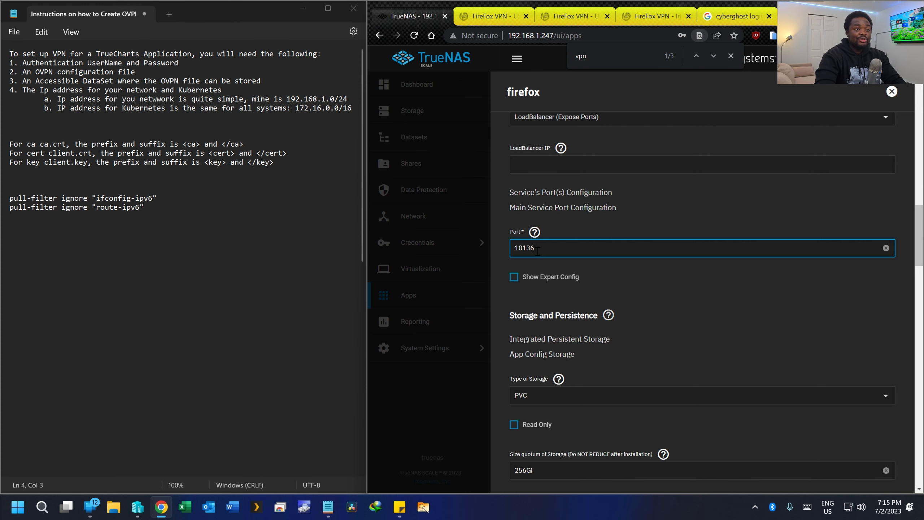
scroll(593, 280, down, 15)
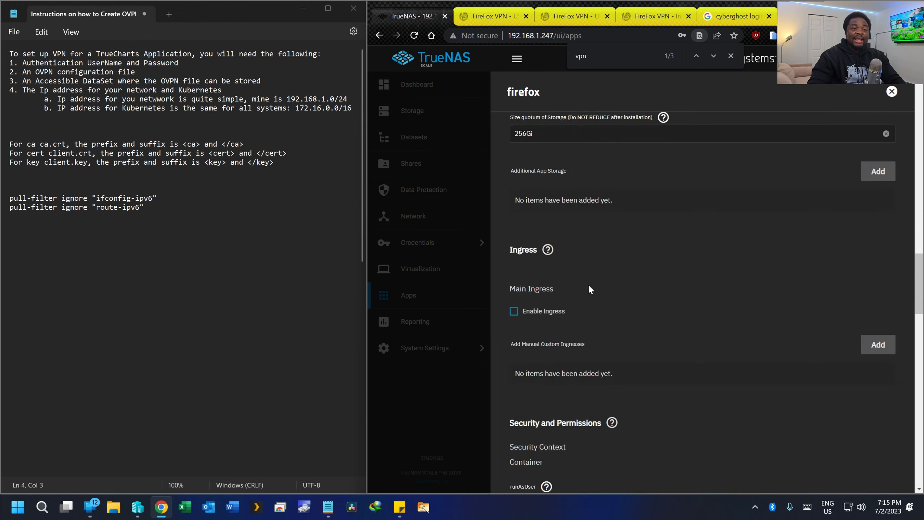
click(534, 466)
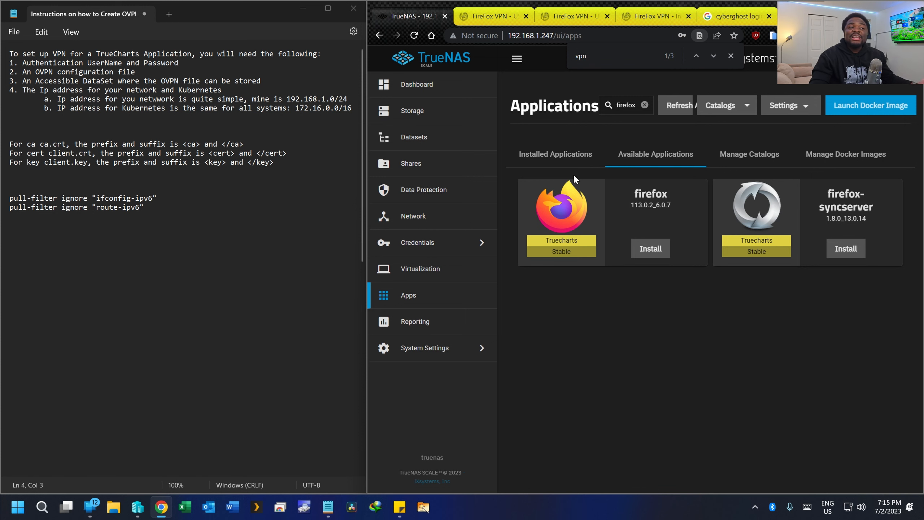
- Show Installed Applications and open the firefox-test app on port 10136 in a new tab
click(569, 162)
scroll(573, 197, down, 2)
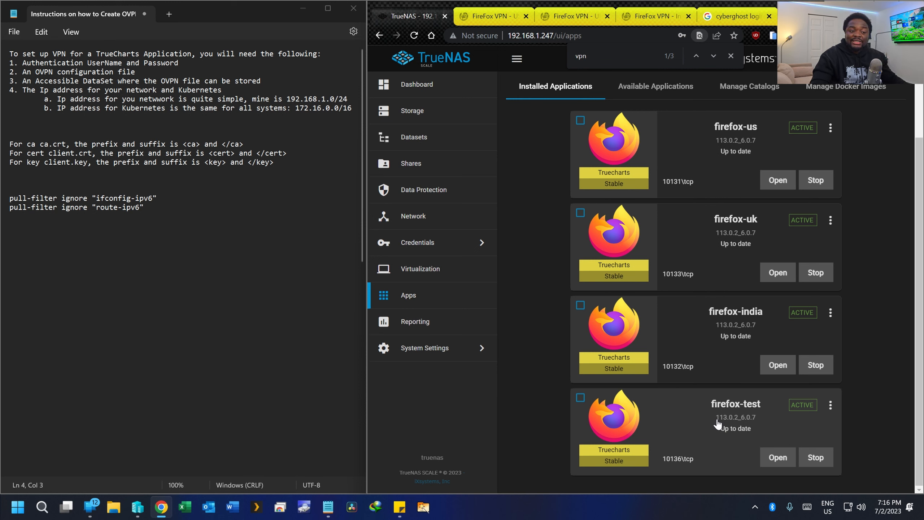
click(778, 458)
- Close the three leftover FireFox VPN tabs
scroll(589, 116, down, 9)
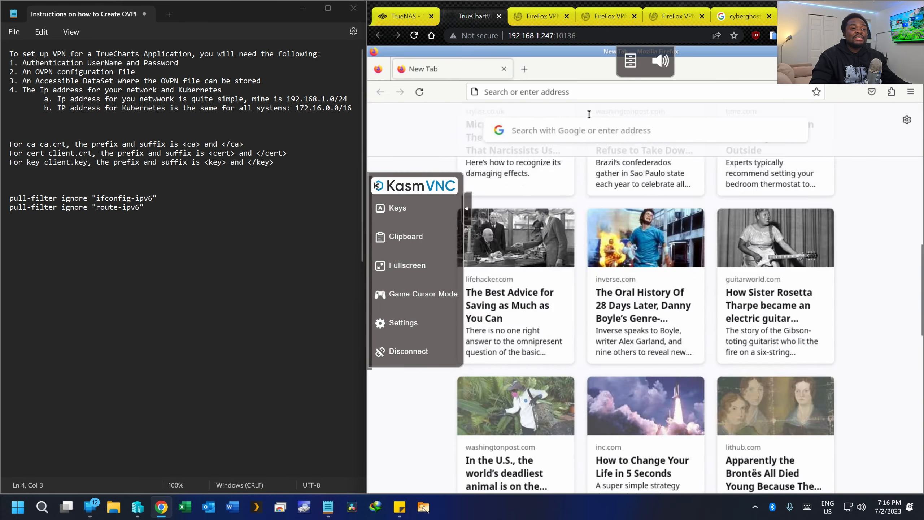
scroll(589, 116, up, 8)
middle_click(551, 15)
middle_click(551, 15)
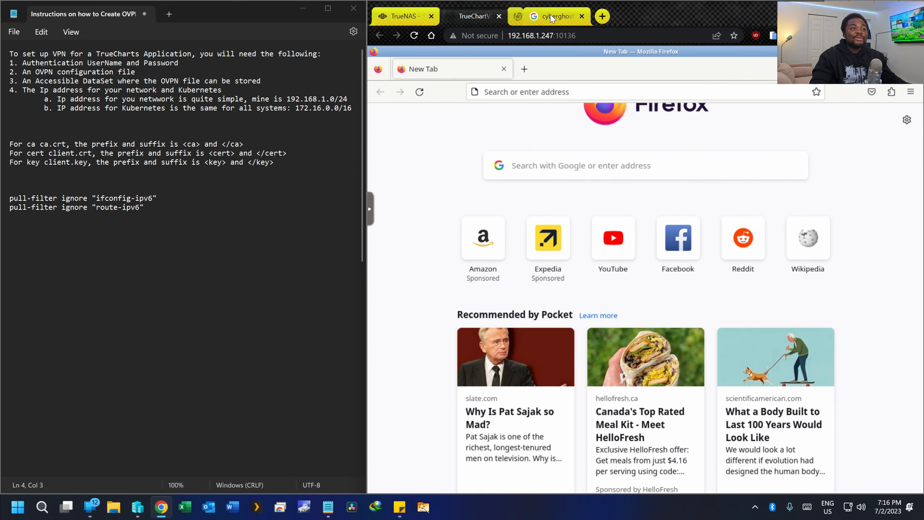
middle_click(551, 15)
- Search 'what is my ip' in the remote Firefox, then return to TrueNAS Installed Applications
click(529, 92)
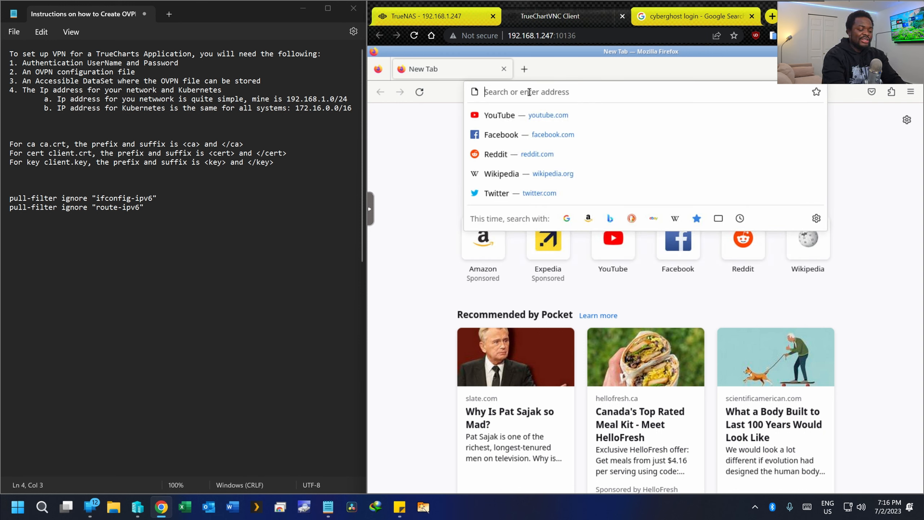
text(w)
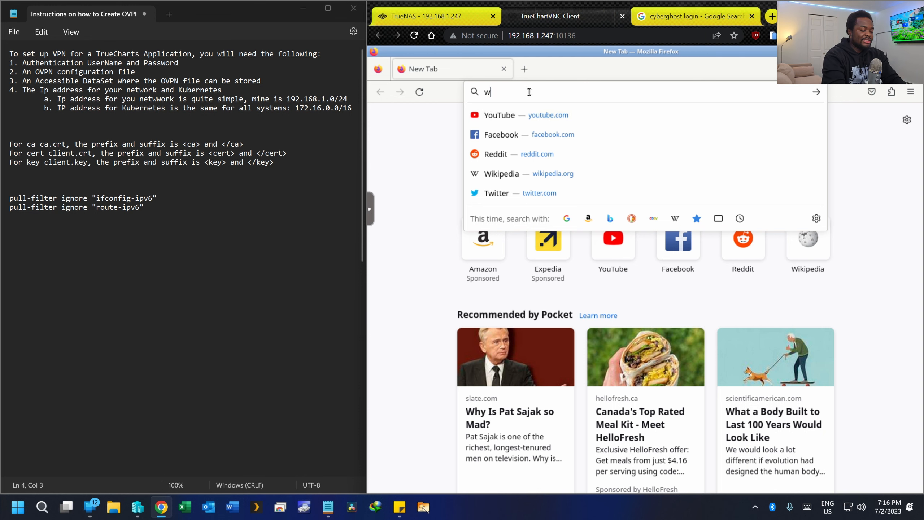
text(hat is my ip)
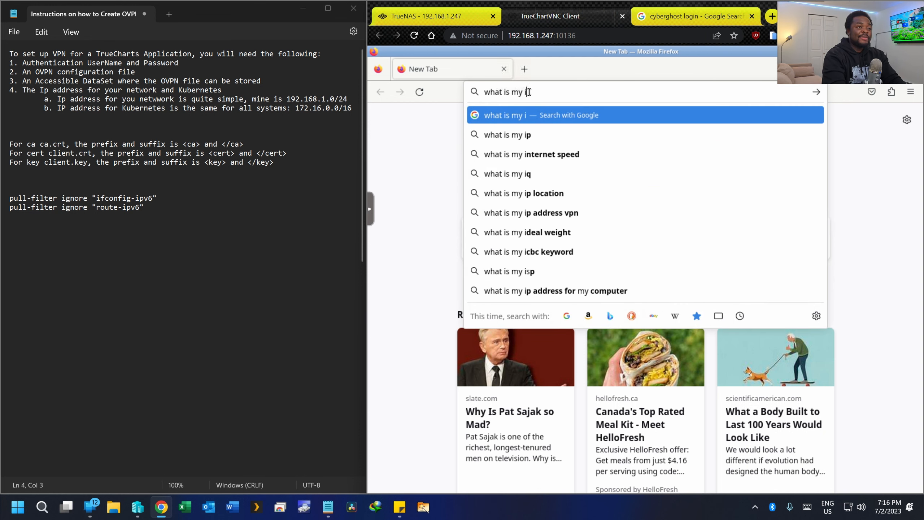
key(Return)
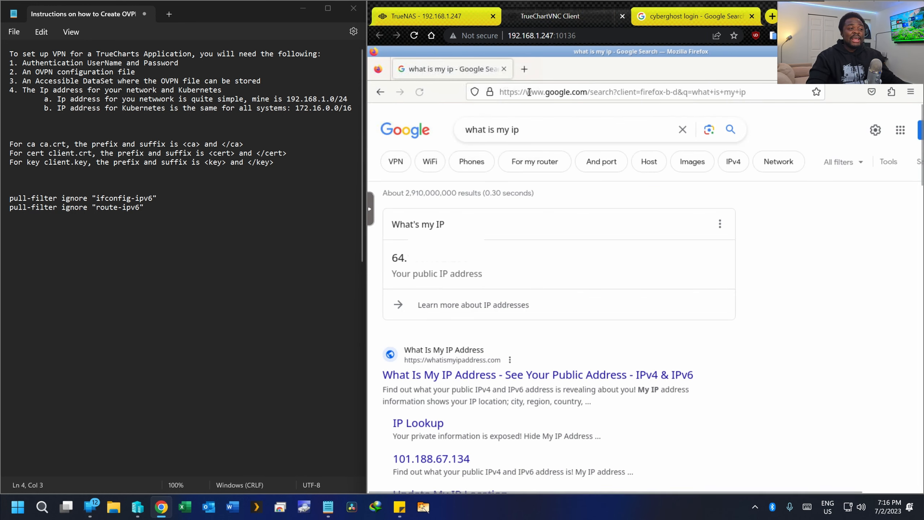
scroll(557, 292, down, 5)
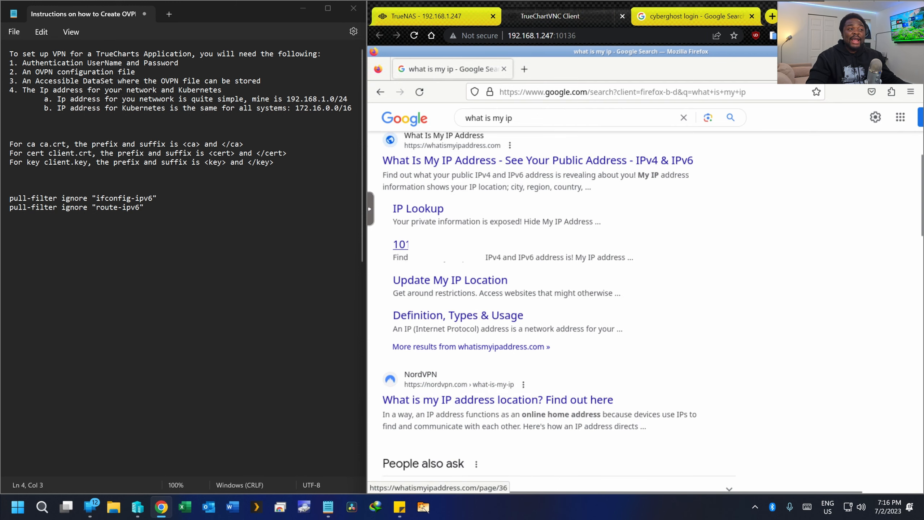
scroll(556, 291, up, 5)
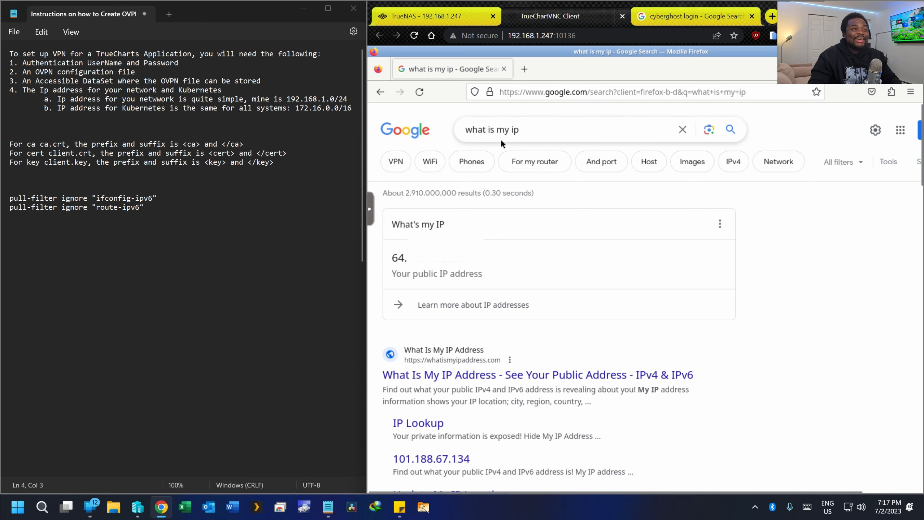
click(448, 16)
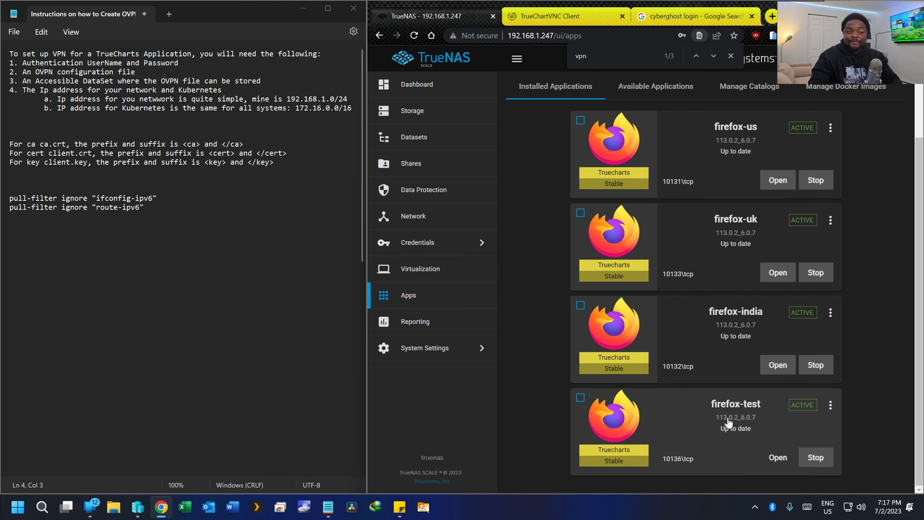
- Open a Pod Shell for firefox-test and run curl ip.me
click(831, 407)
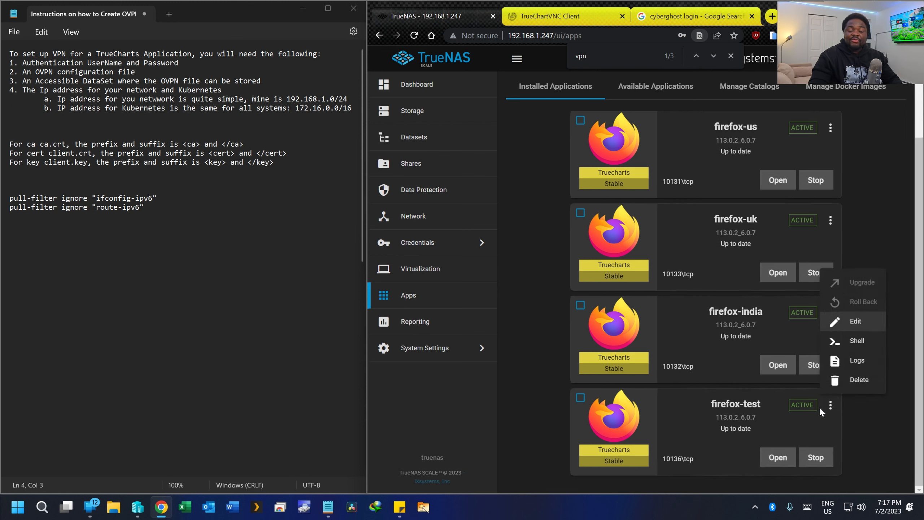
click(845, 342)
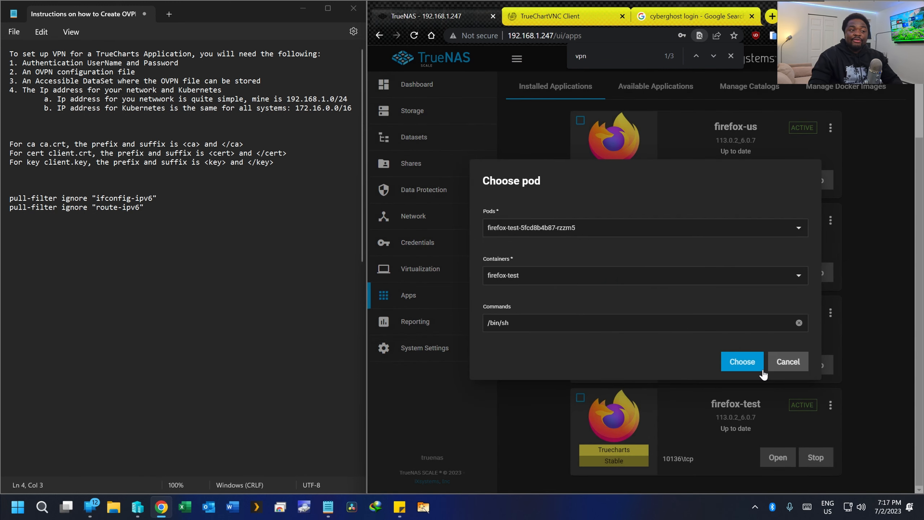
click(748, 369)
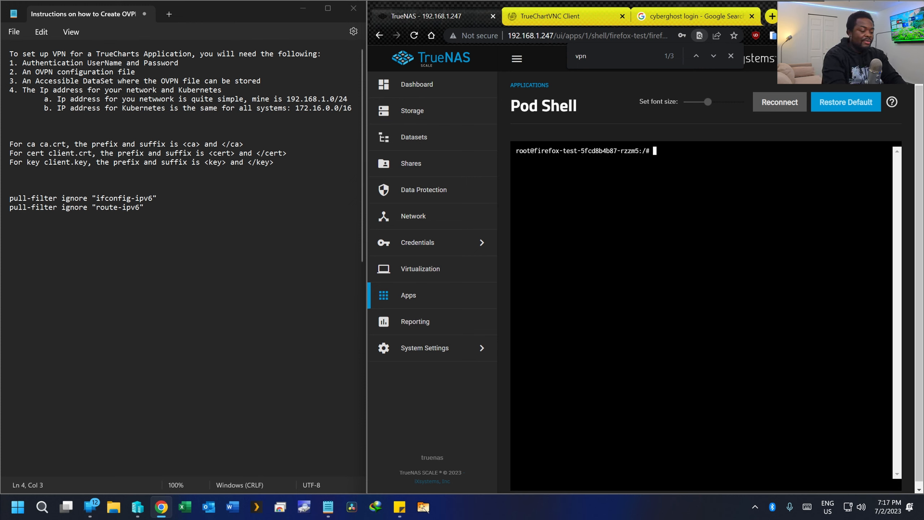
text(curl )
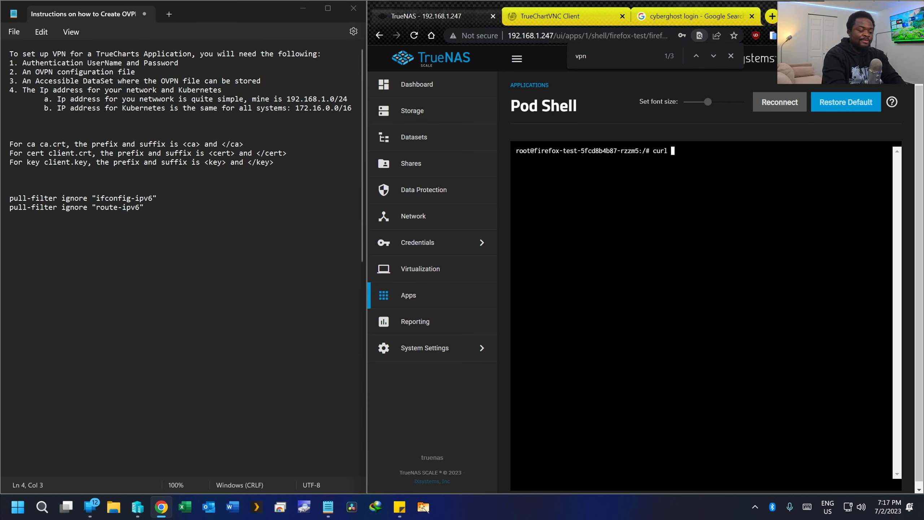
text(ip)
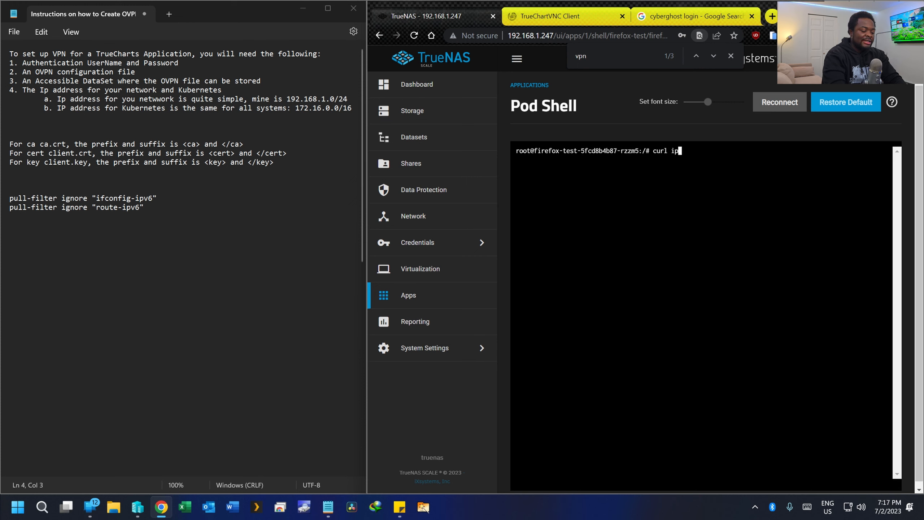
text(.me)
key(Return)
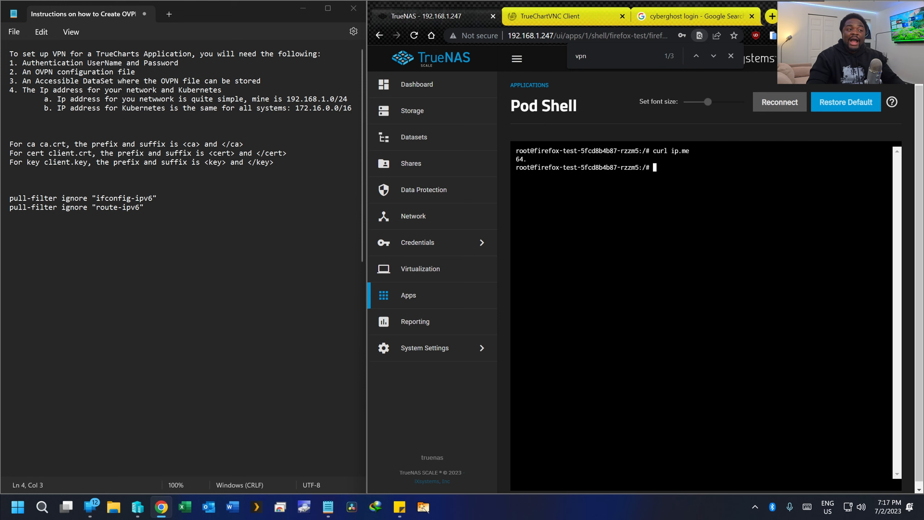
- Compare the pod shell's IP with the TrueChartVNC Client's search result, then go back to Installed Applications
click(567, 16)
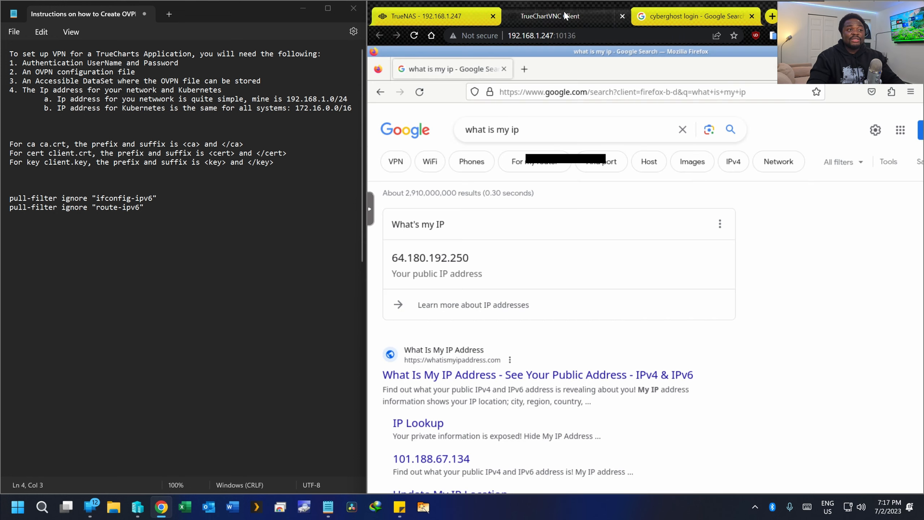
click(441, 16)
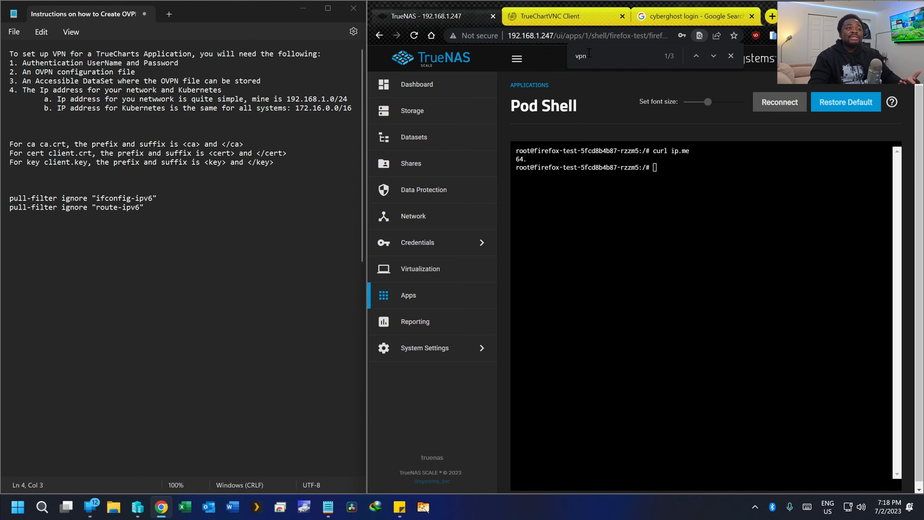
click(585, 13)
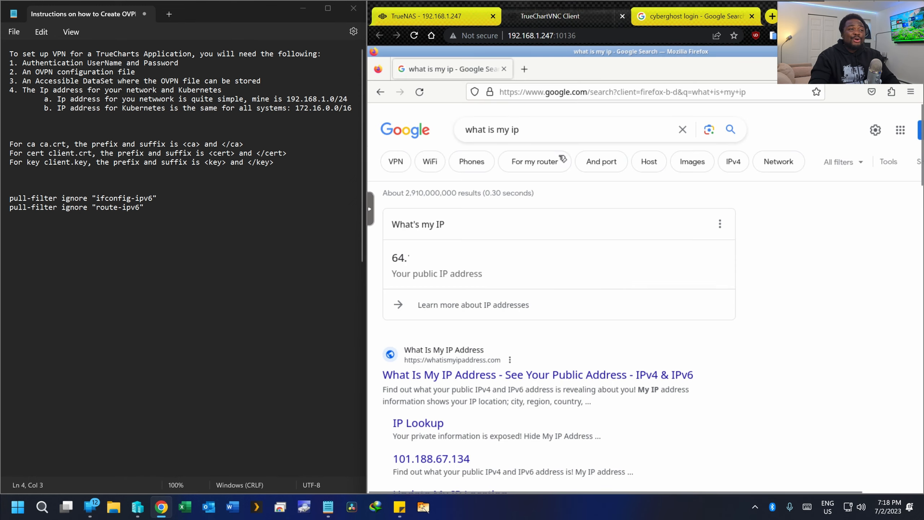
scroll(546, 160, down, 10)
scroll(526, 160, up, 10)
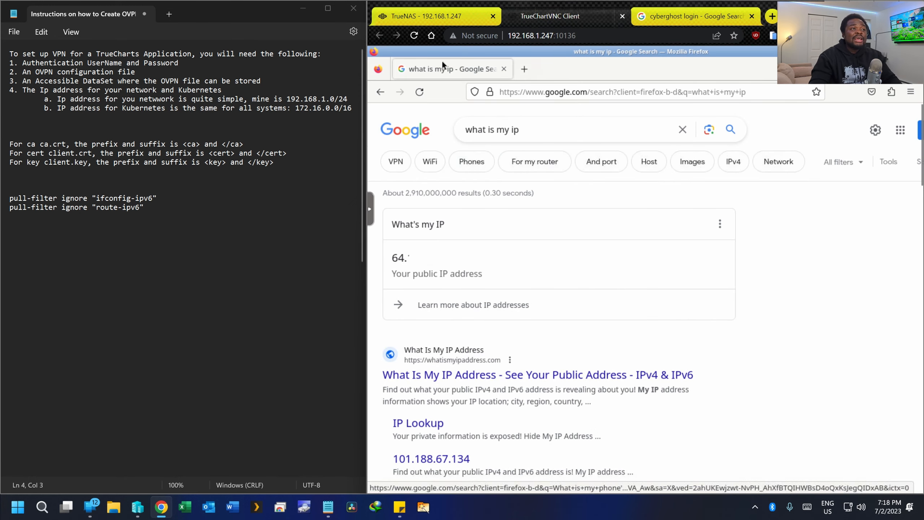
click(433, 16)
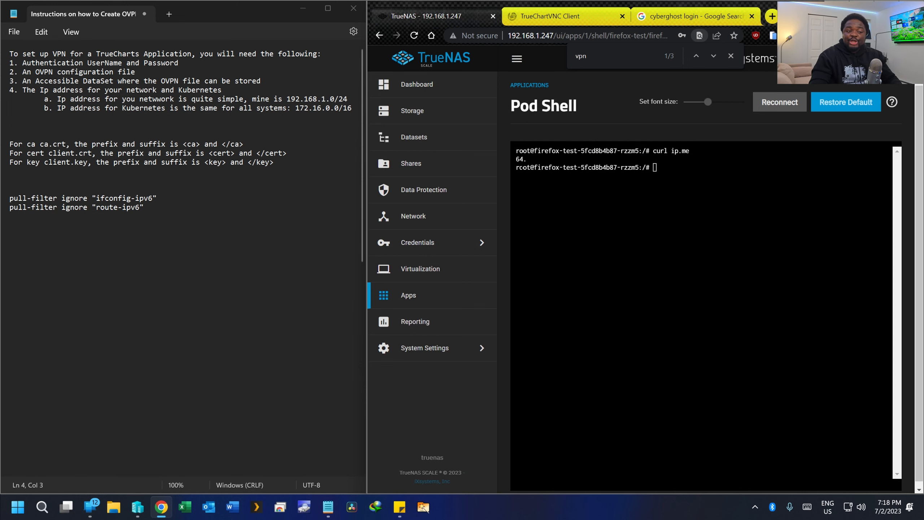
click(422, 296)
- Open the firefox-test app's Edit form and highlight the VPN prerequisites in the notes
scroll(618, 276, down, 1)
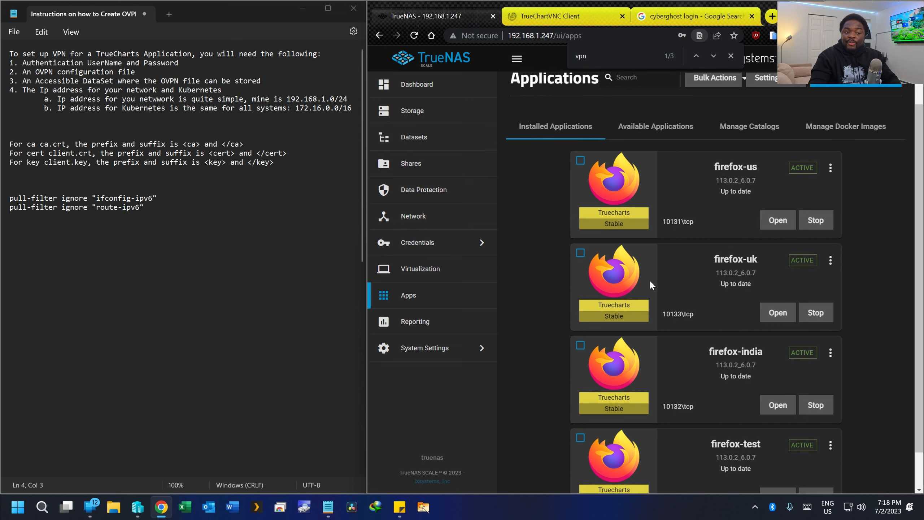
click(830, 404)
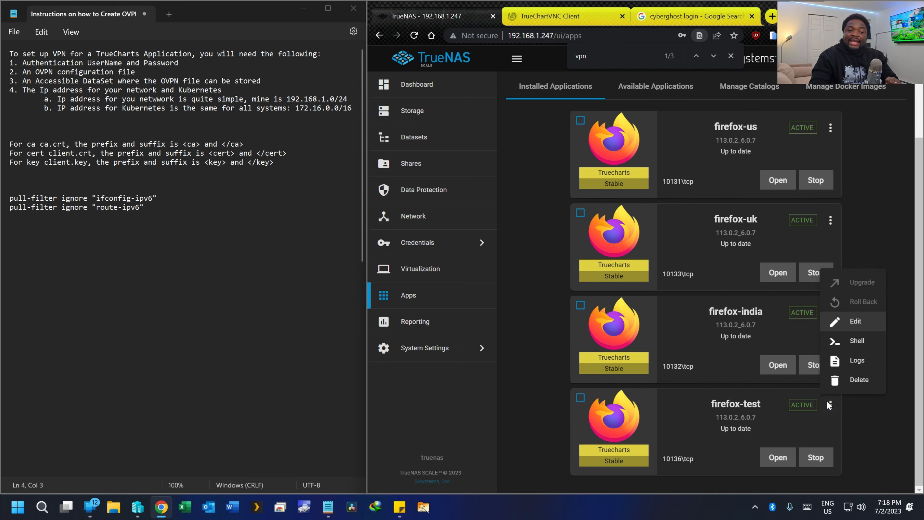
click(841, 321)
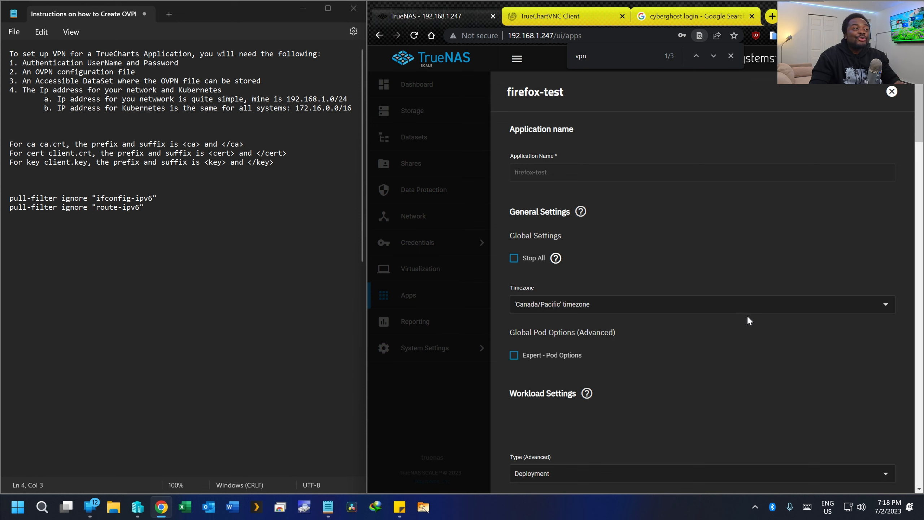
drag(7, 64, 268, 110)
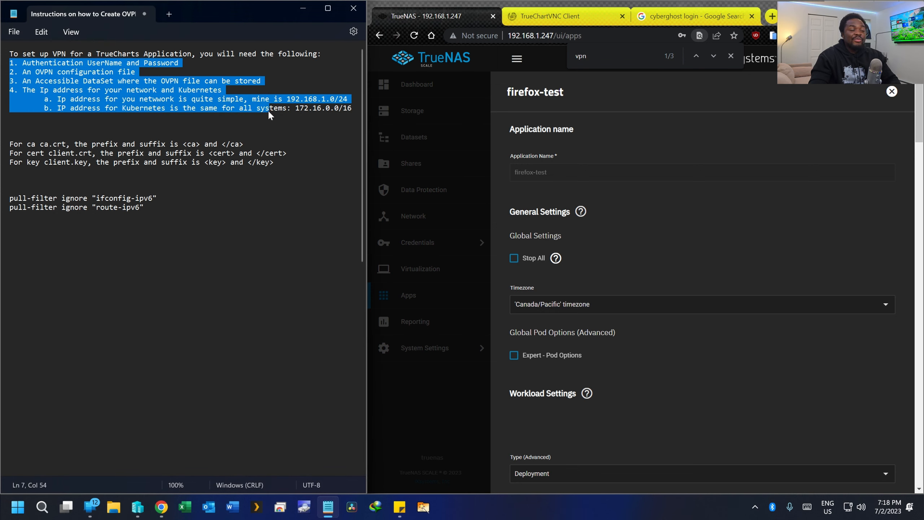
click(269, 109)
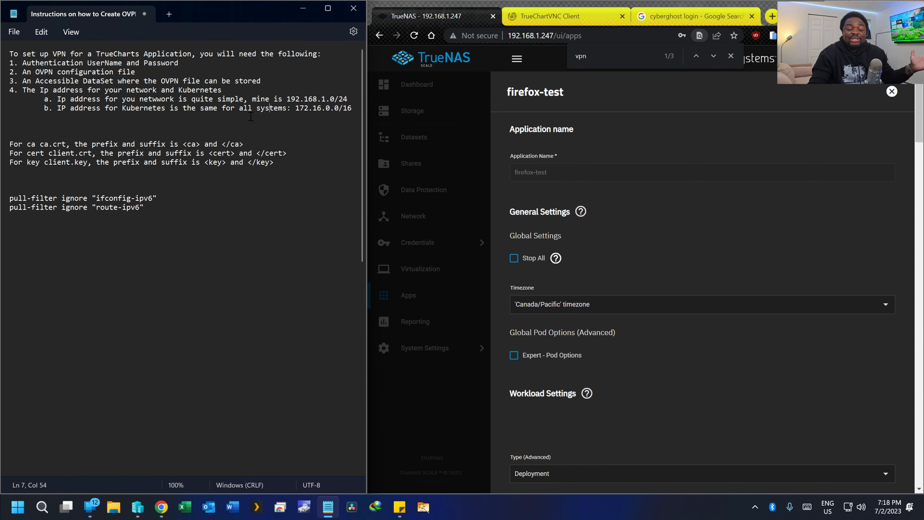
- Search the edit form for 'vpn' to reach the Addons VPN section
scroll(296, 118, down, 2)
scroll(153, 185, up, 2)
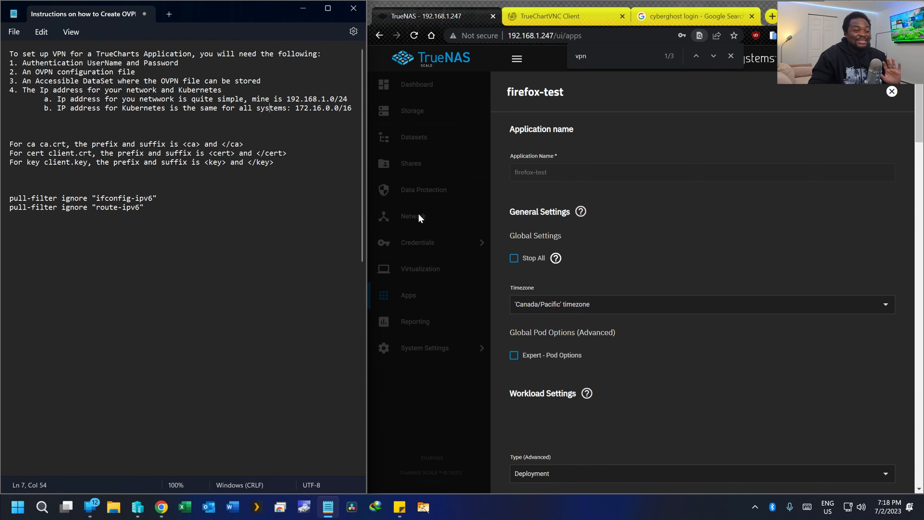
scroll(571, 231, down, 10)
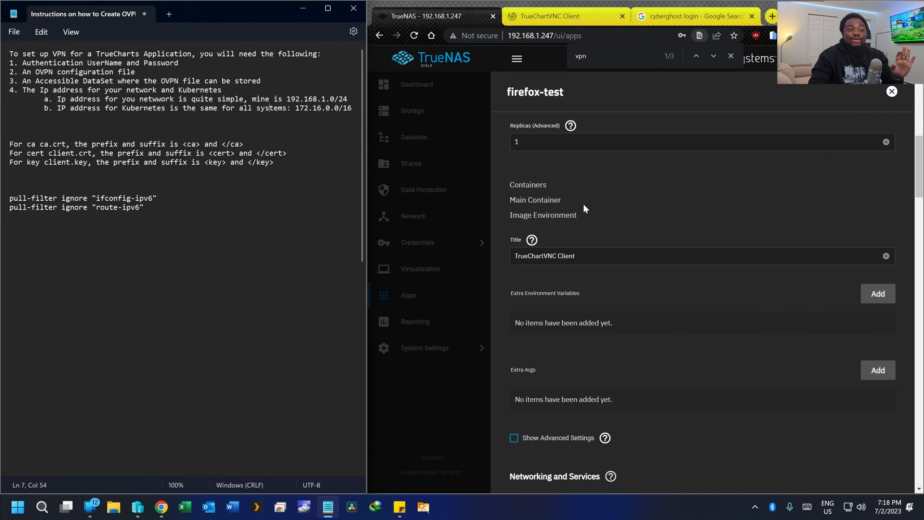
scroll(597, 189, down, 1)
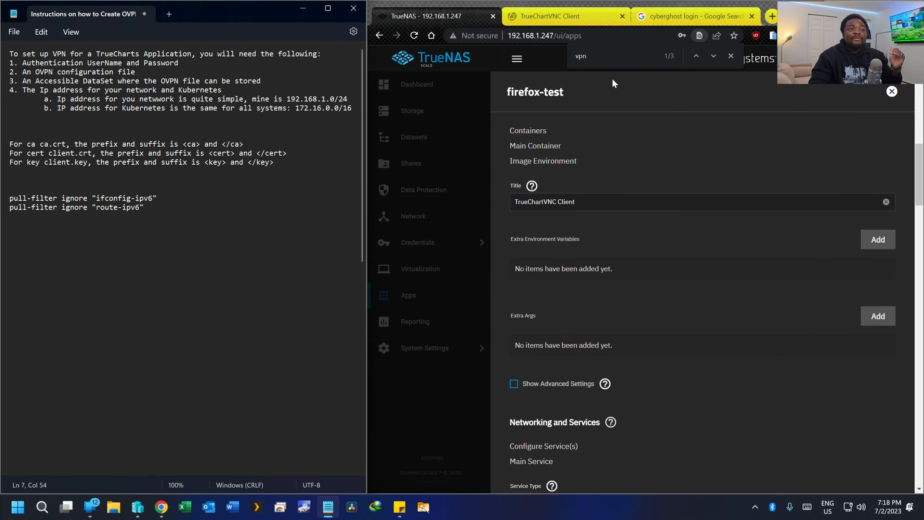
click(639, 52)
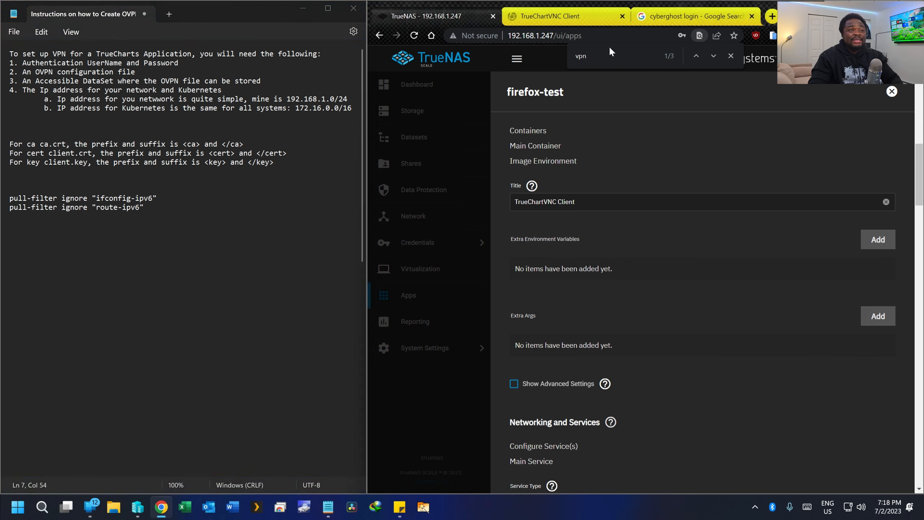
click(714, 56)
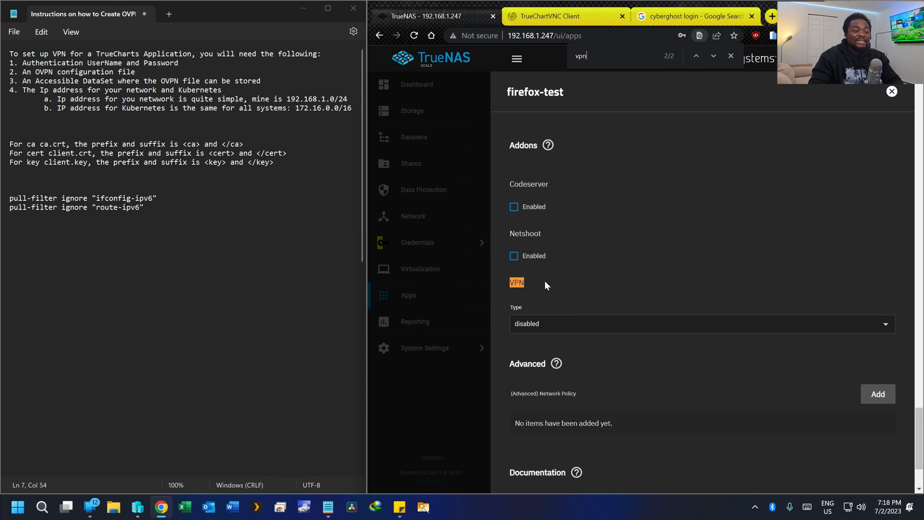
- Choose OpenVPN (Deprecated) in the firefox-test VPN Type dropdown
scroll(546, 281, down, 1)
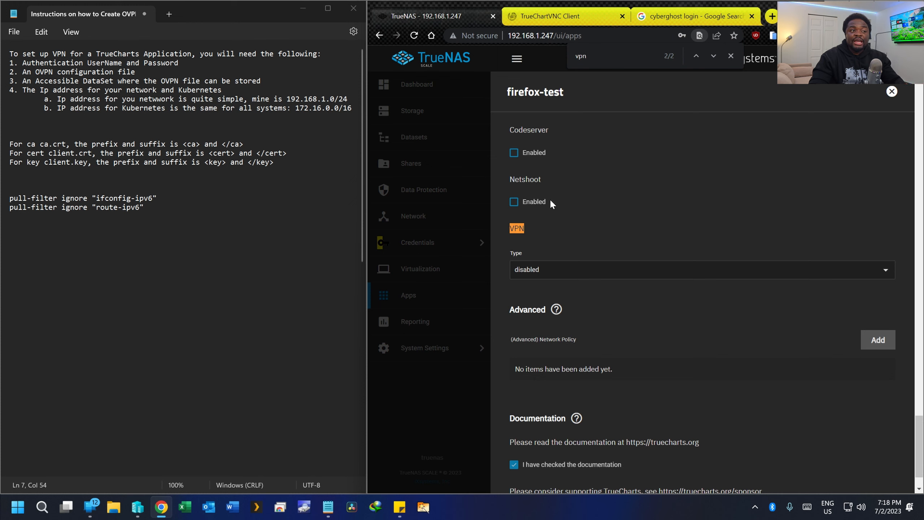
click(540, 273)
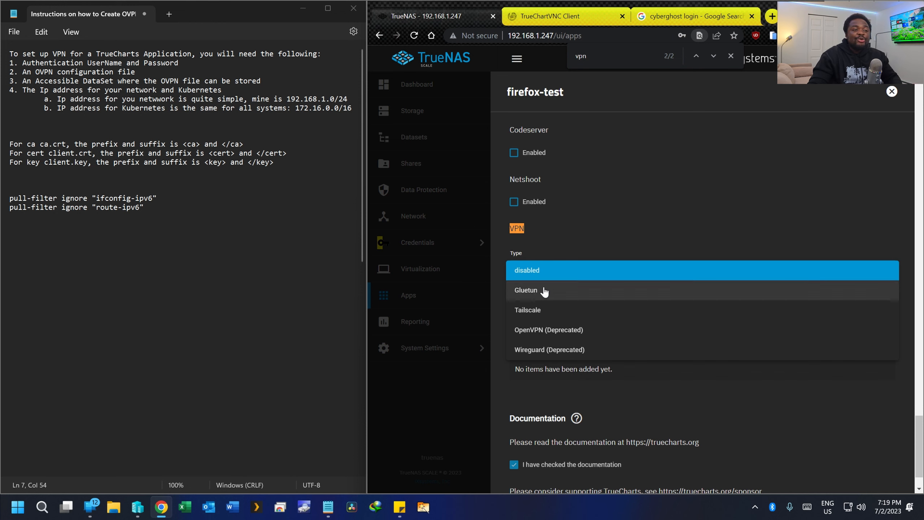
click(577, 336)
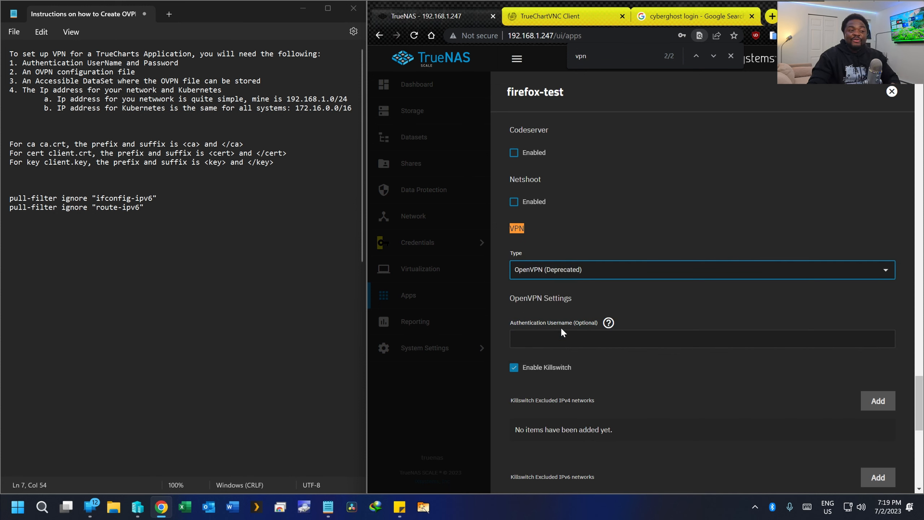
scroll(556, 333, down, 1)
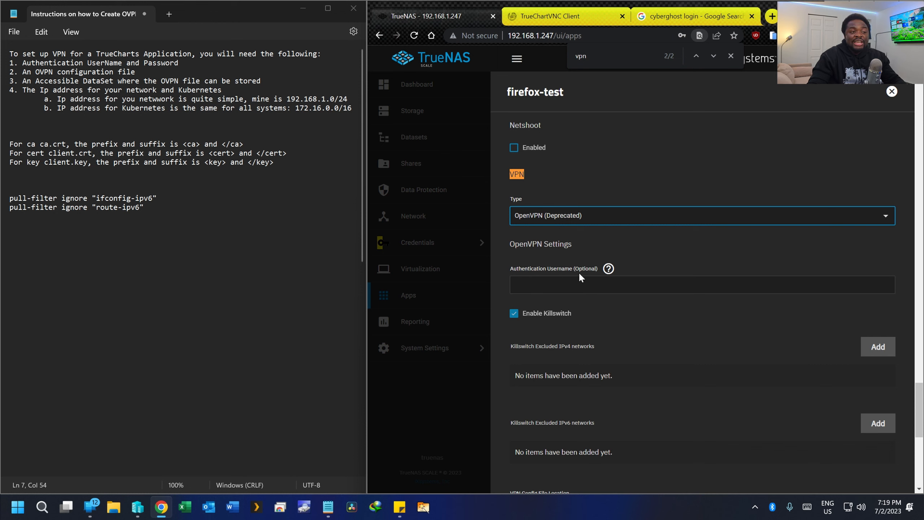
- Enter the OpenVPN authentication username and password
click(569, 284)
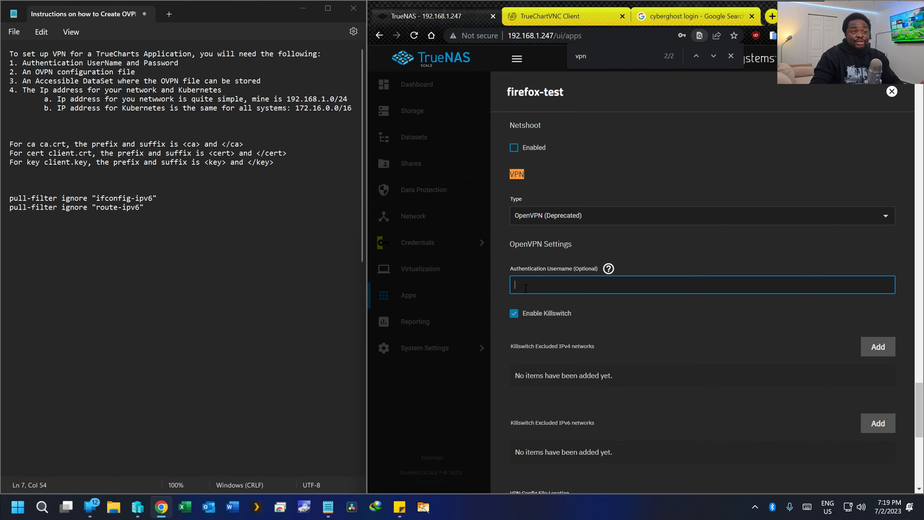
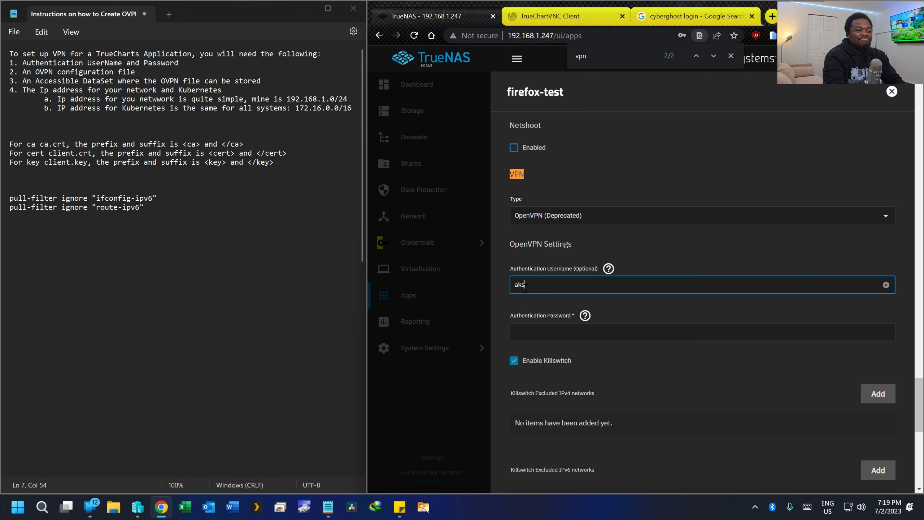
click(530, 331)
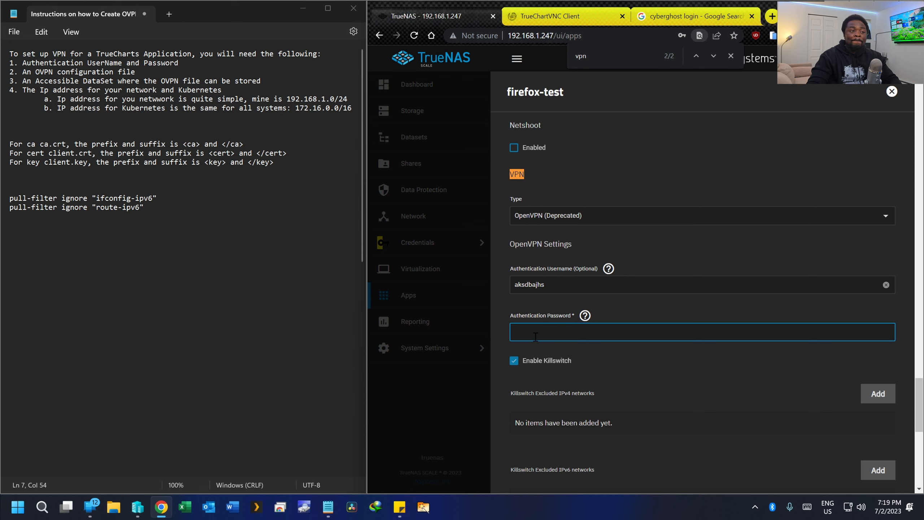
scroll(535, 336, down, 5)
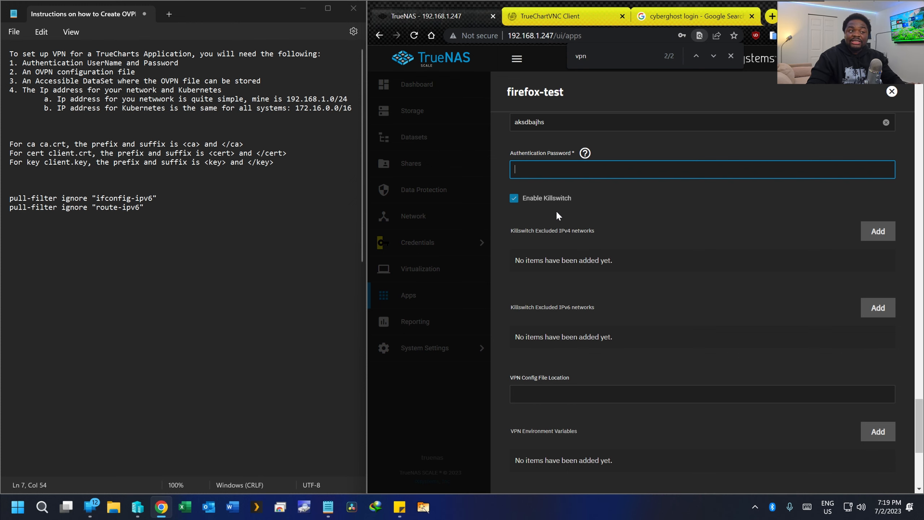
click(876, 233)
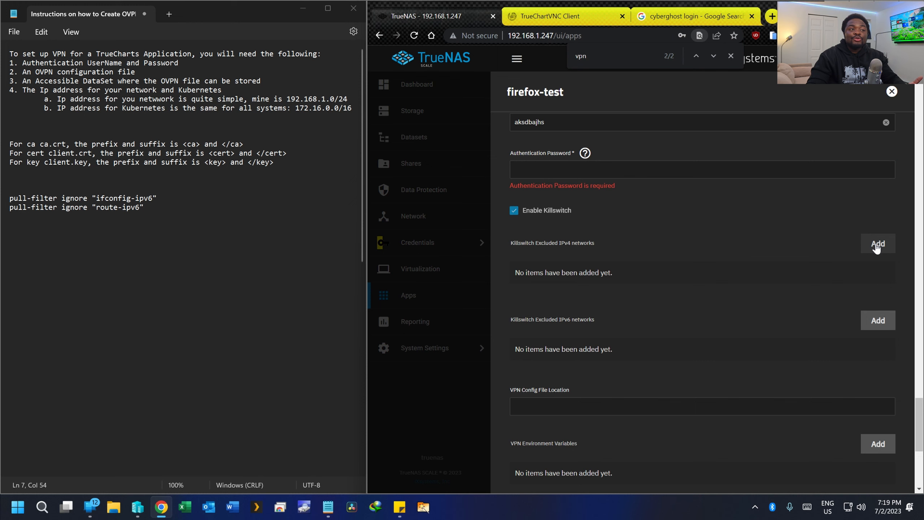
click(644, 174)
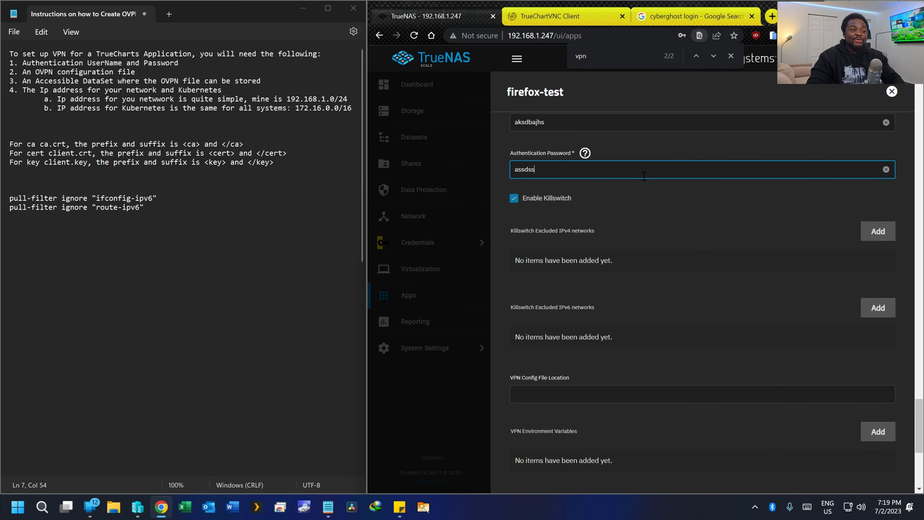
scroll(714, 199, down, 1)
scroll(739, 204, up, 1)
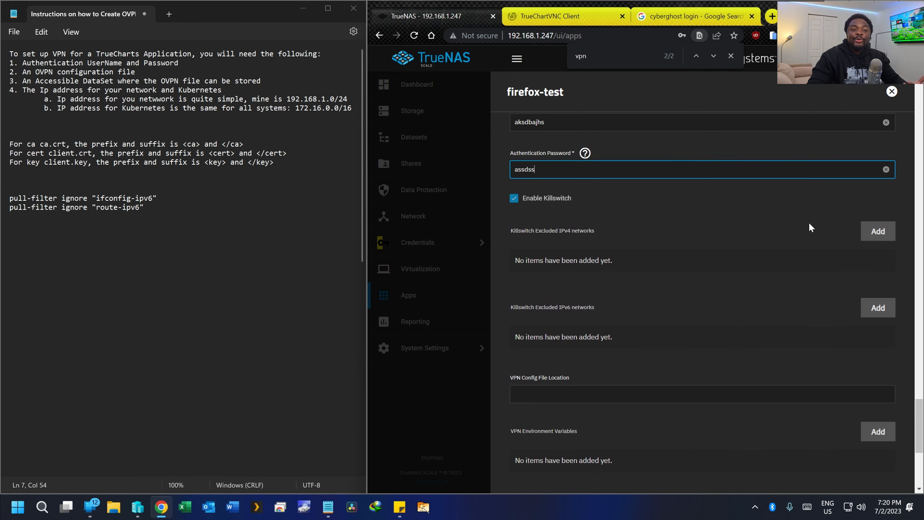
- Add two killswitch-excluded IPv4 network entries and begin filling in the first
click(883, 235)
click(883, 234)
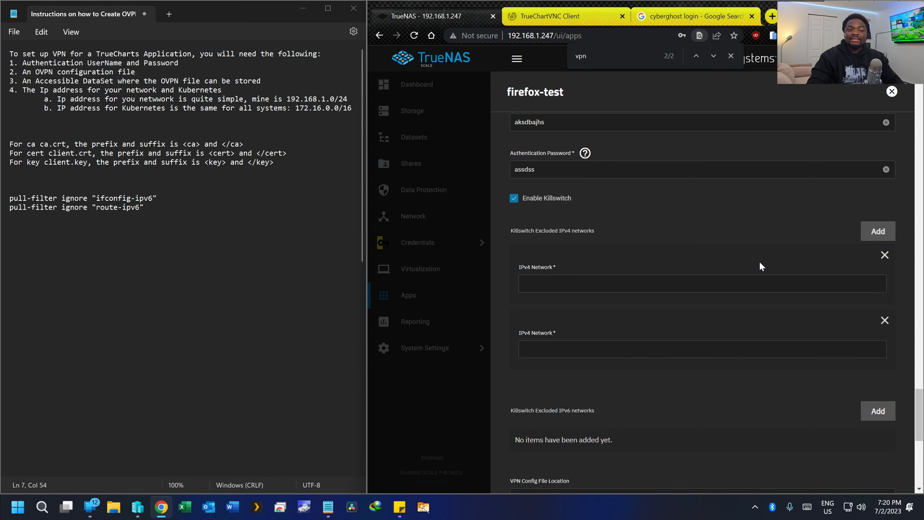
click(555, 287)
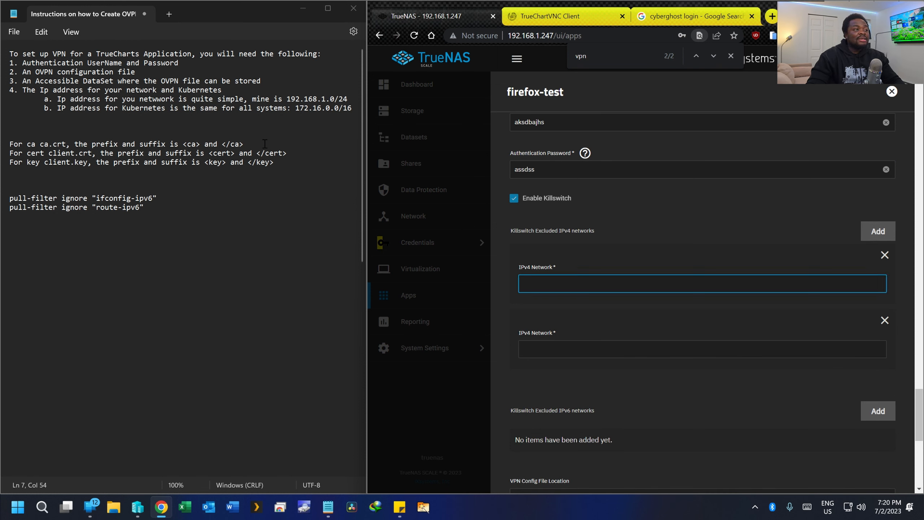
drag(287, 98, 344, 98)
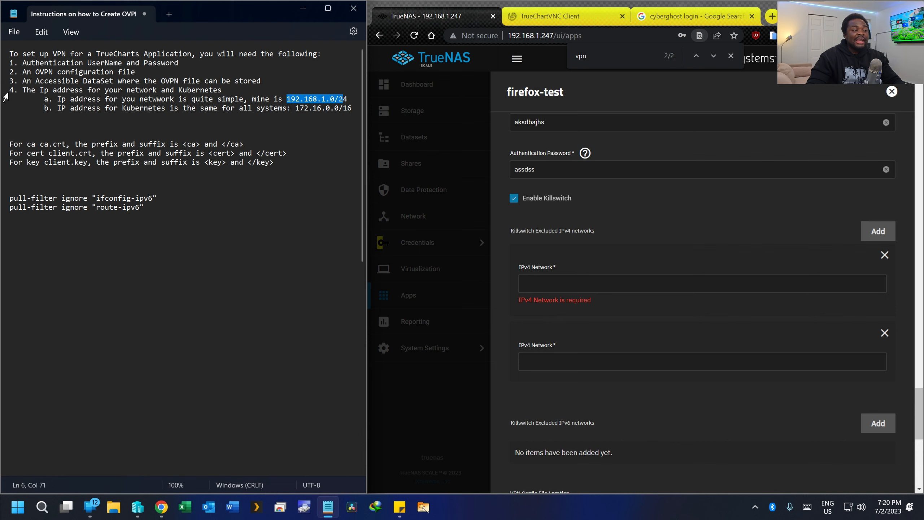
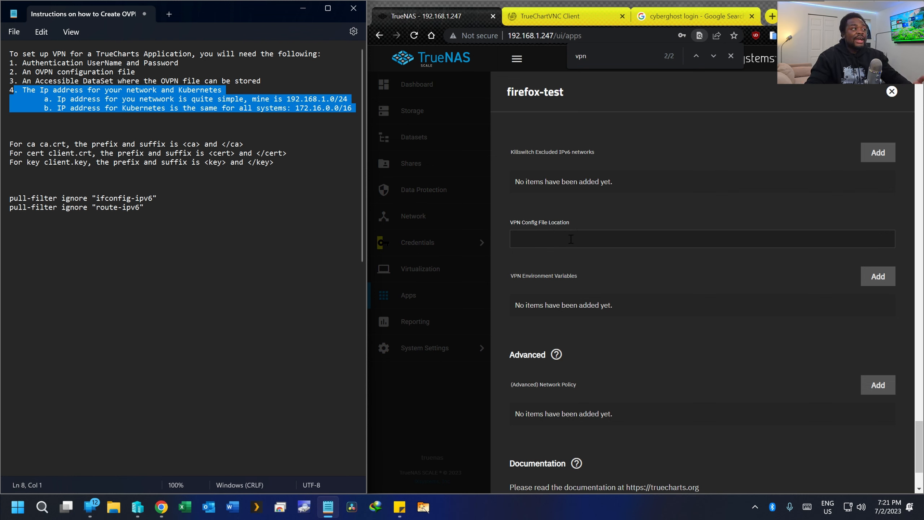
- Highlight the OVPN file and accessible dataset requirement lines in Notepad, then close the firefox-test edit form
drag(14, 73, 42, 75)
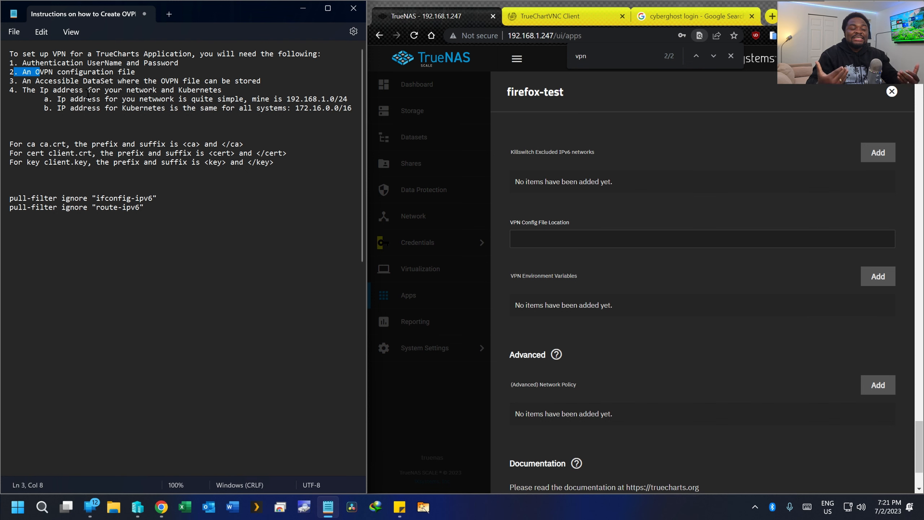
click(53, 68)
drag(15, 81, 282, 82)
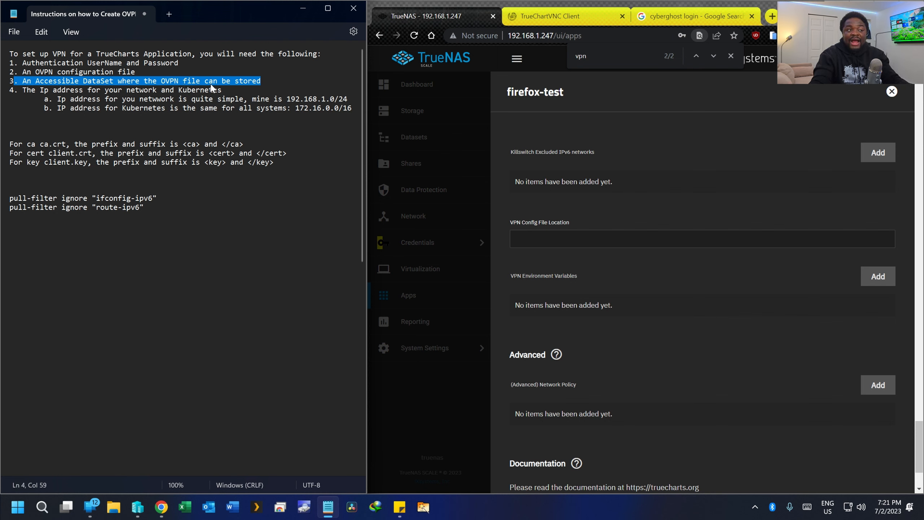
click(527, 241)
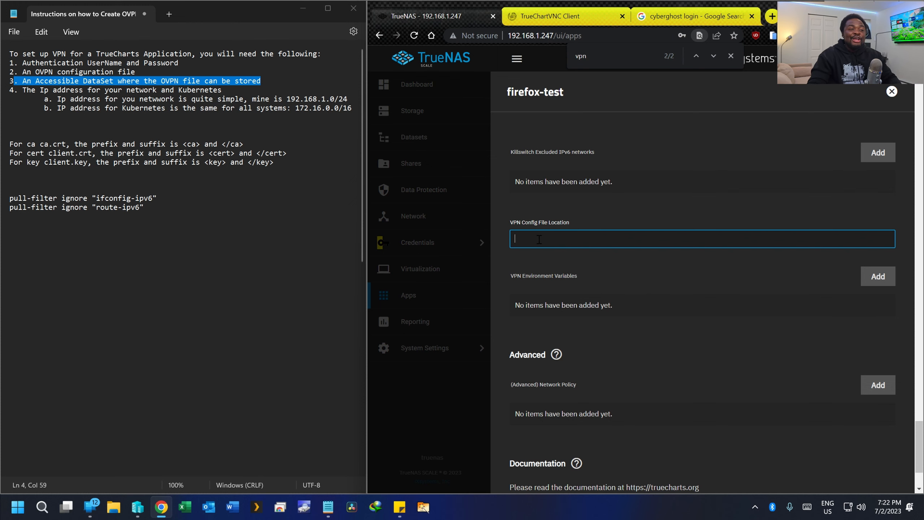
click(483, 194)
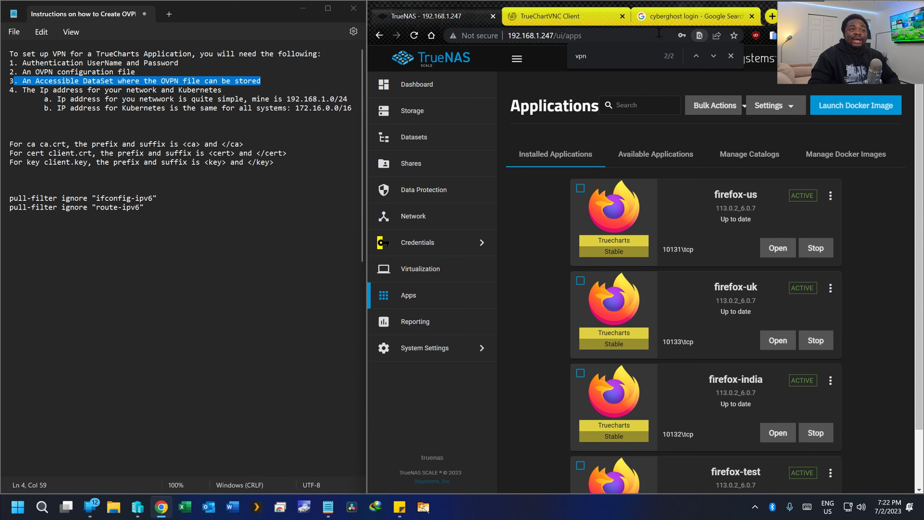
- Open the CyberGhost LogIn result from the Google search for cyberghost login
click(653, 18)
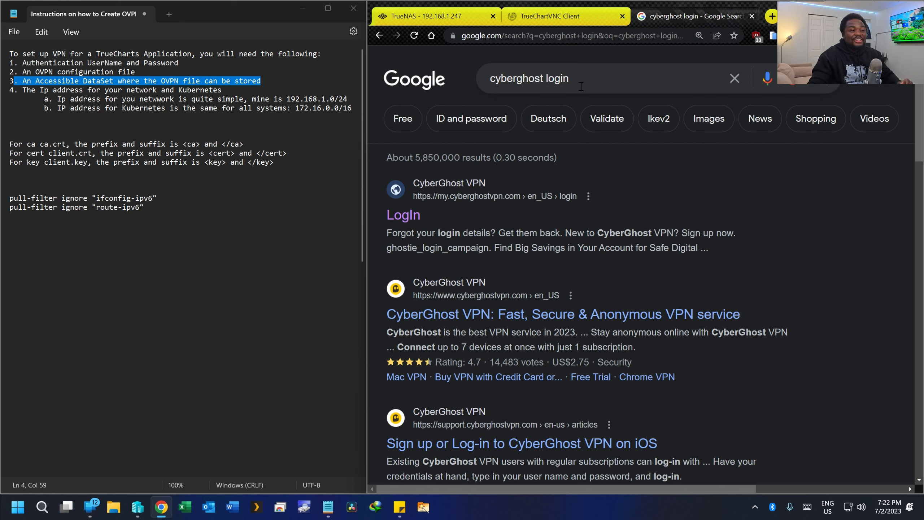
click(406, 216)
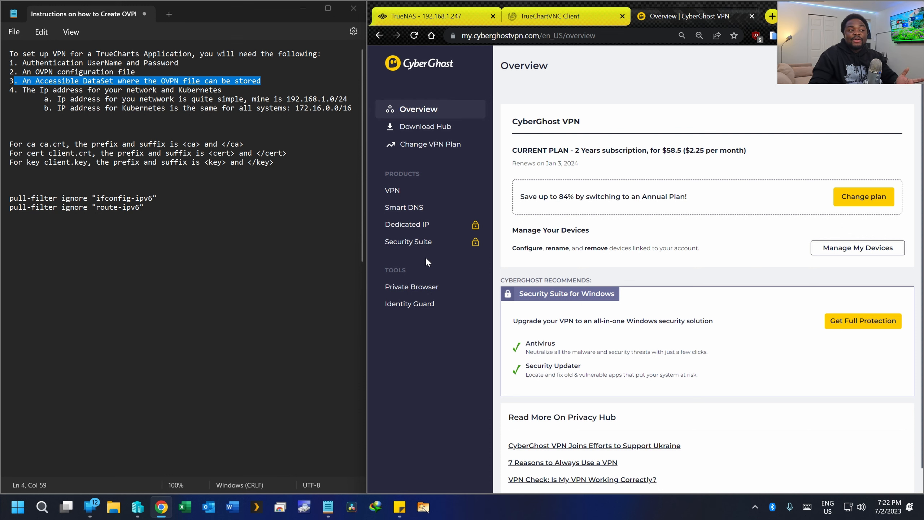
- Go to the VPN Manage Devices page, note the remaining device allowance, and scroll to Manual setup
click(408, 196)
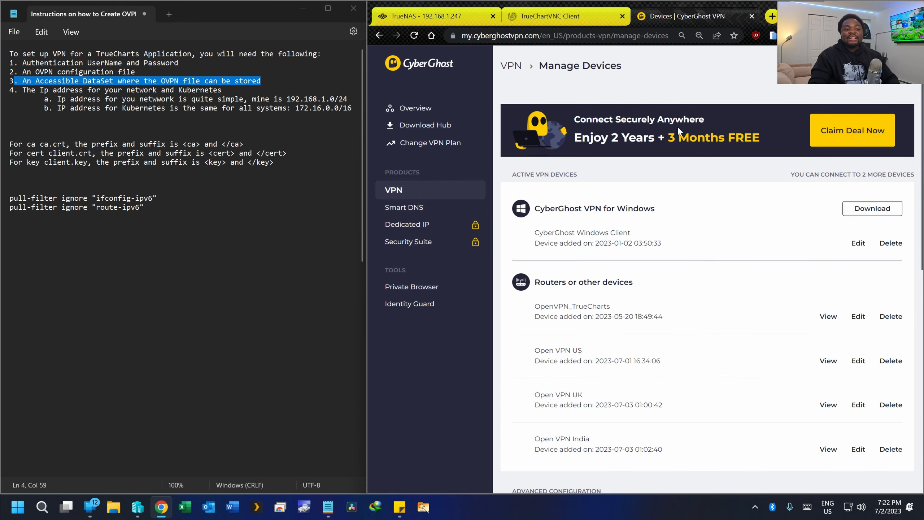
scroll(699, 124, down, 1)
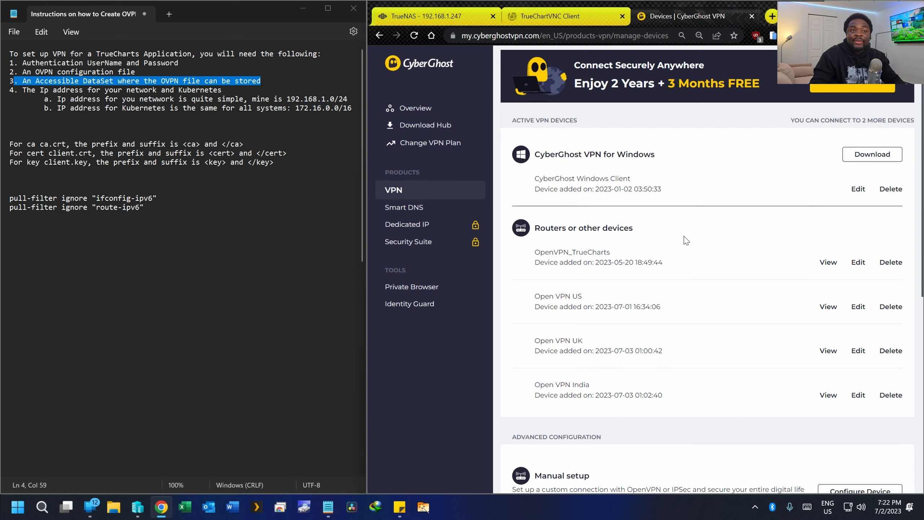
drag(791, 121, 901, 121)
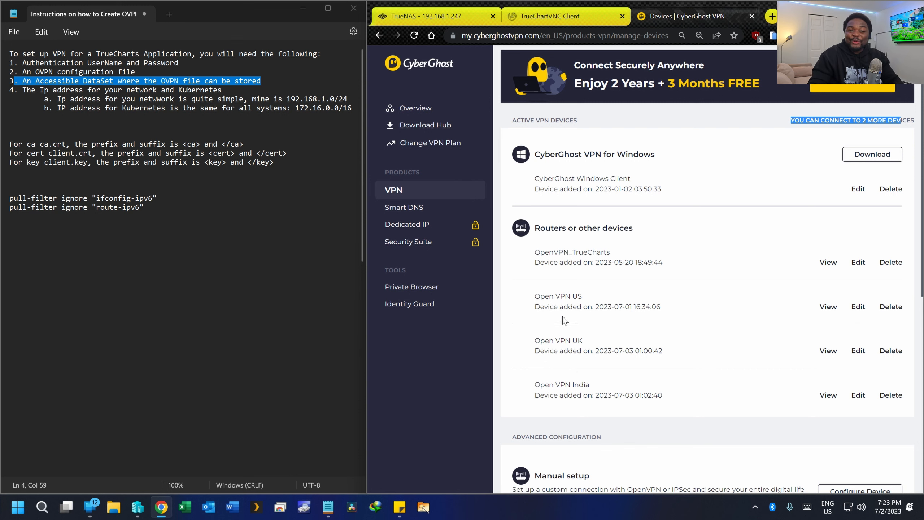
scroll(566, 305, down, 1)
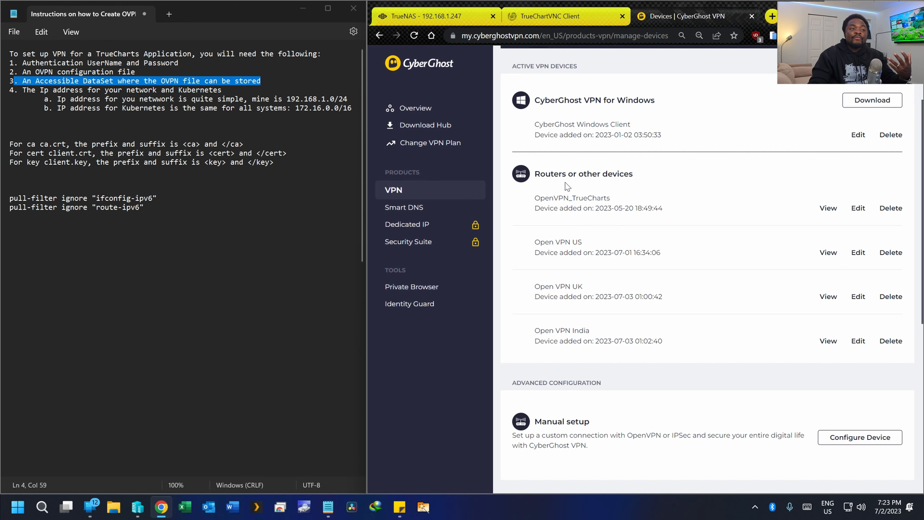
scroll(652, 223, down, 2)
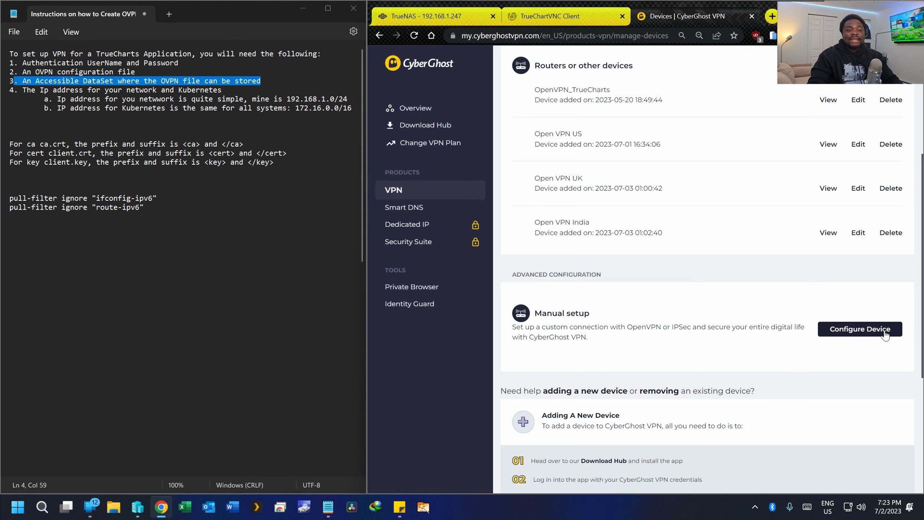
- Configure a new device with protocol Open VPN, country France, and Premium Servers - OpenVPN via UDP
click(874, 333)
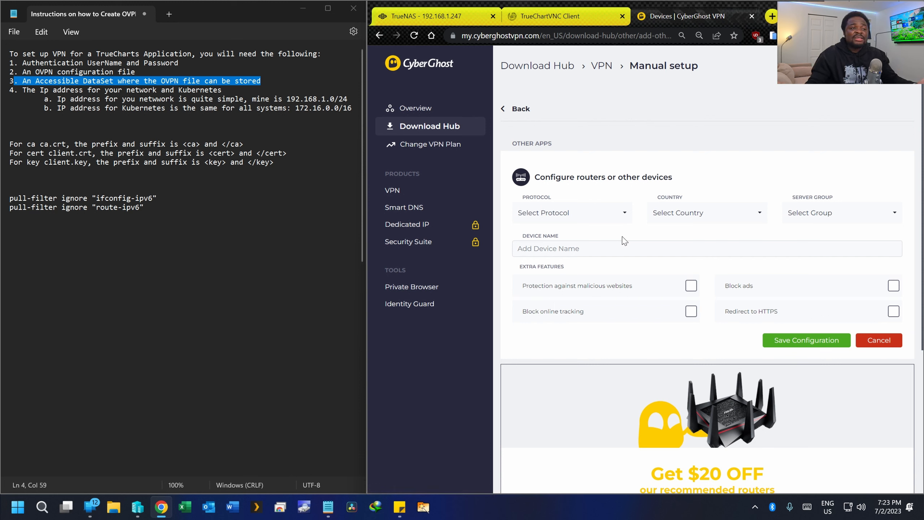
click(601, 217)
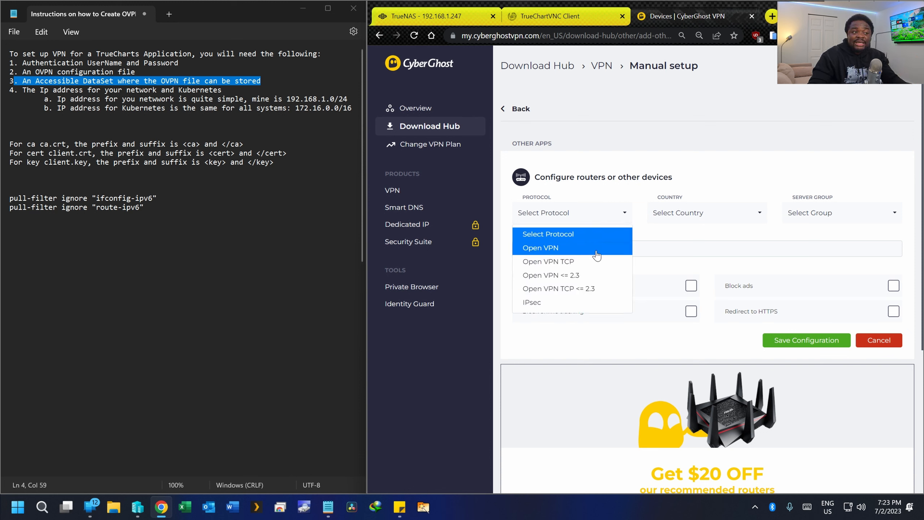
click(561, 249)
click(695, 215)
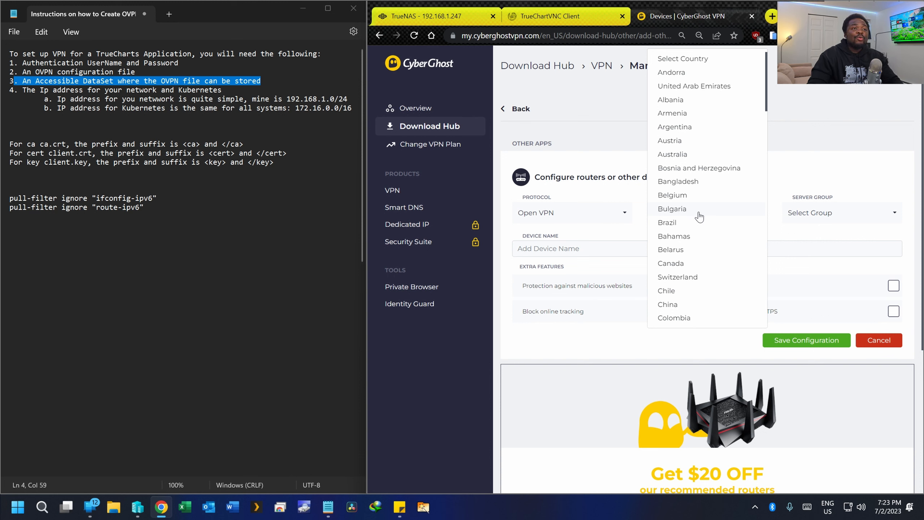
scroll(699, 217, down, 6)
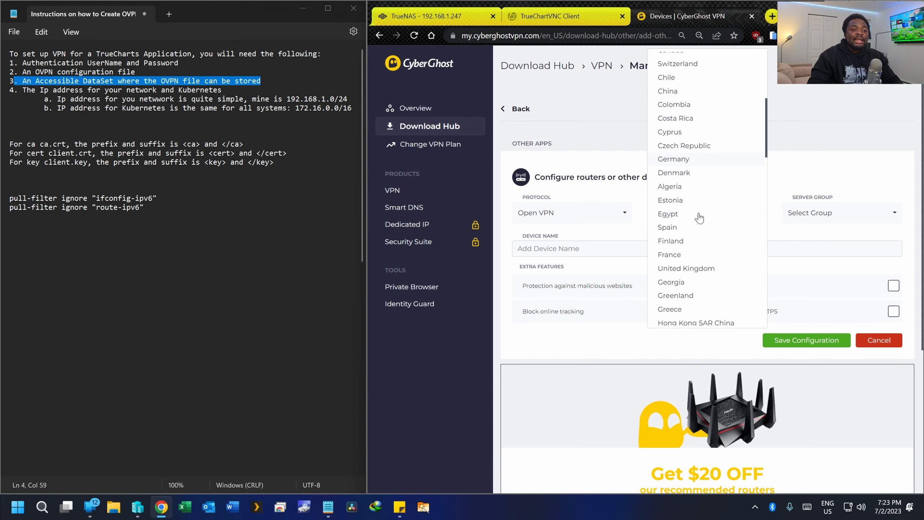
scroll(699, 217, down, 3)
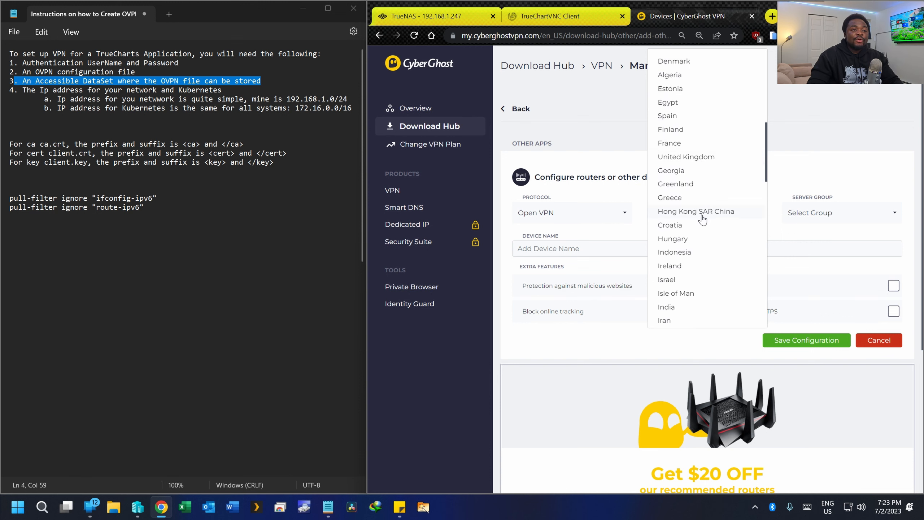
scroll(702, 219, up, 2)
click(685, 199)
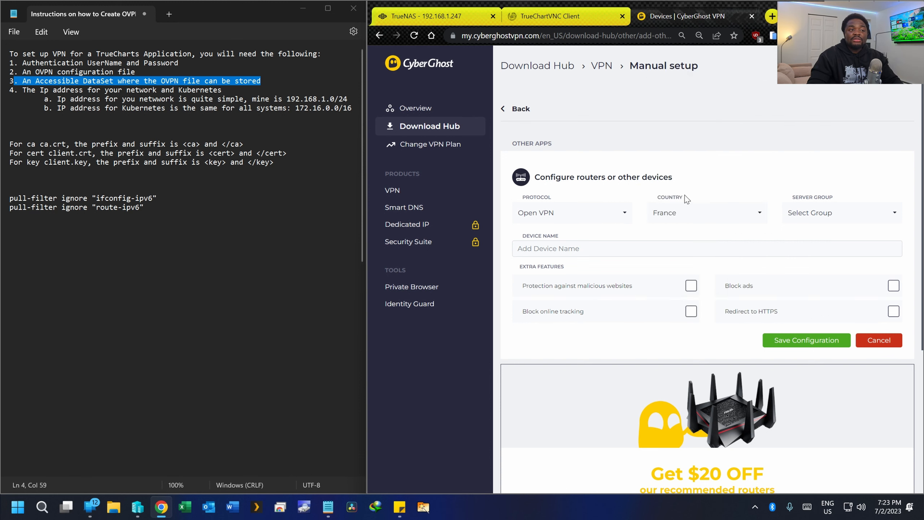
click(866, 215)
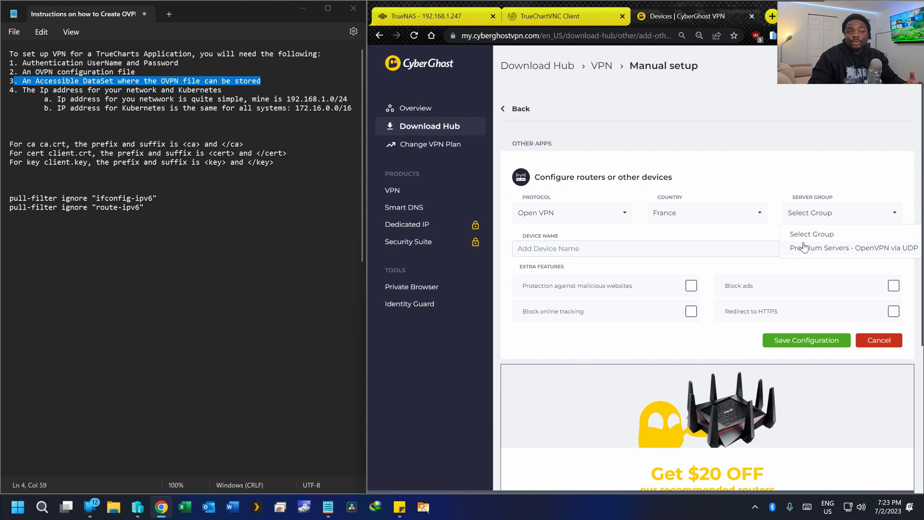
click(822, 251)
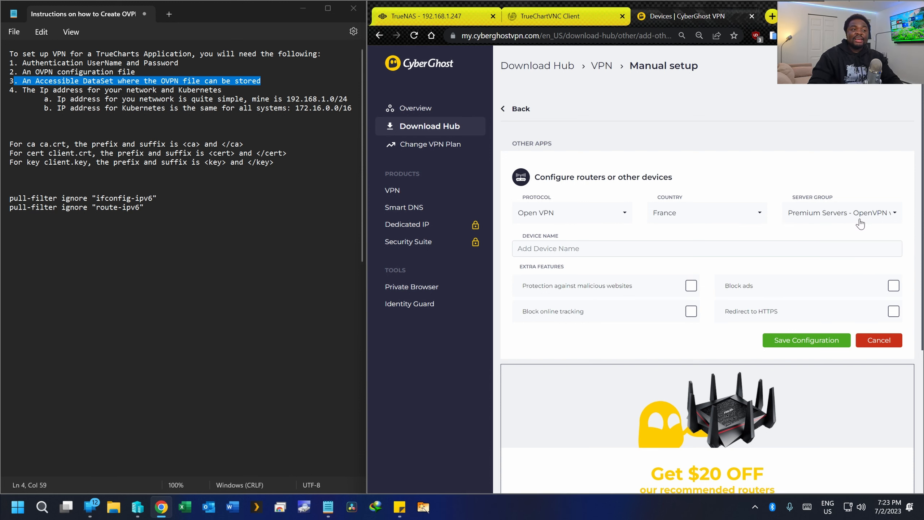
- Name the device 'Open VPN France' and save the configuration
click(719, 250)
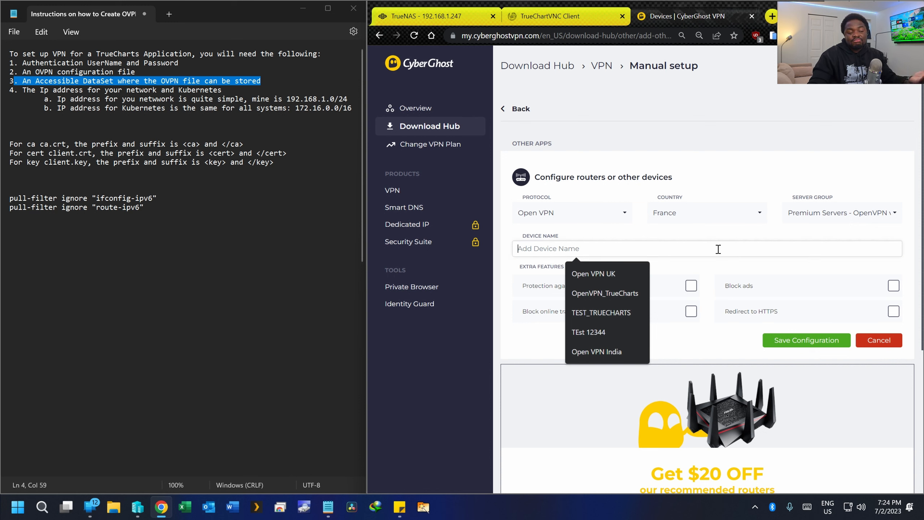
click(633, 273)
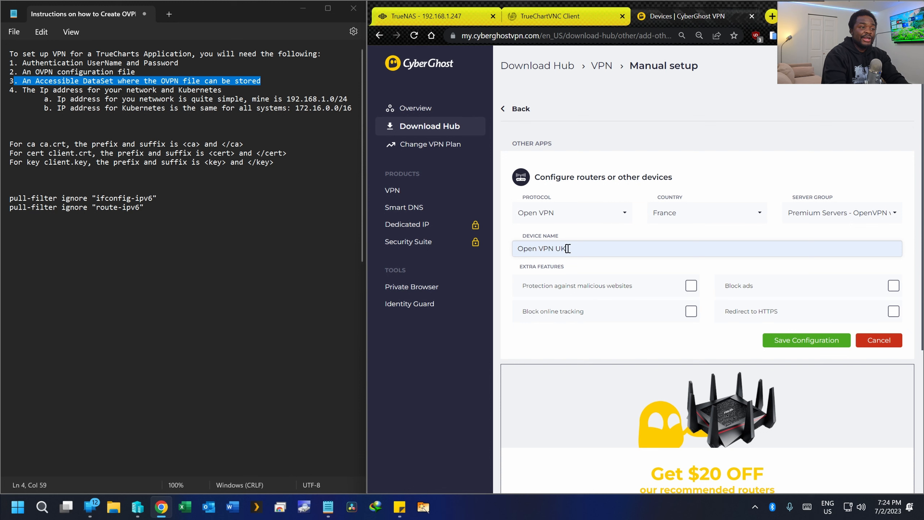
key(BackSpace)
key(BackSpace)
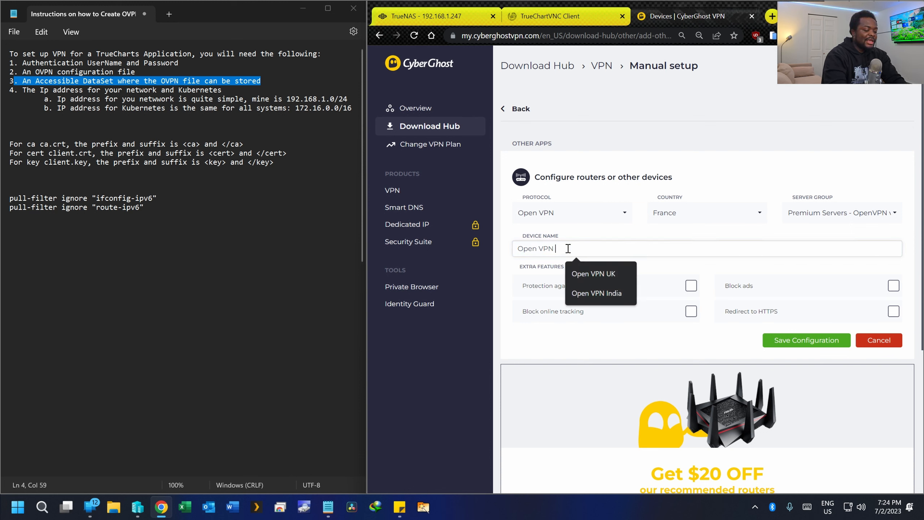
text(France)
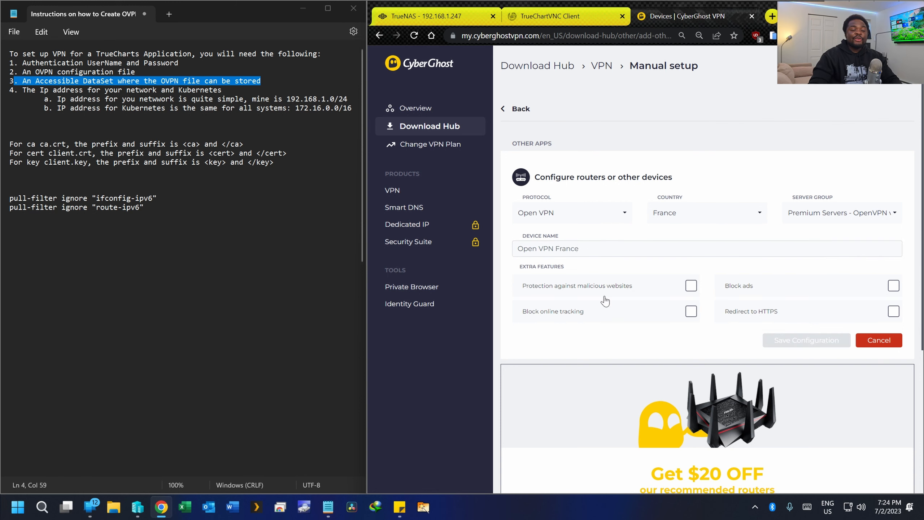
key(F5)
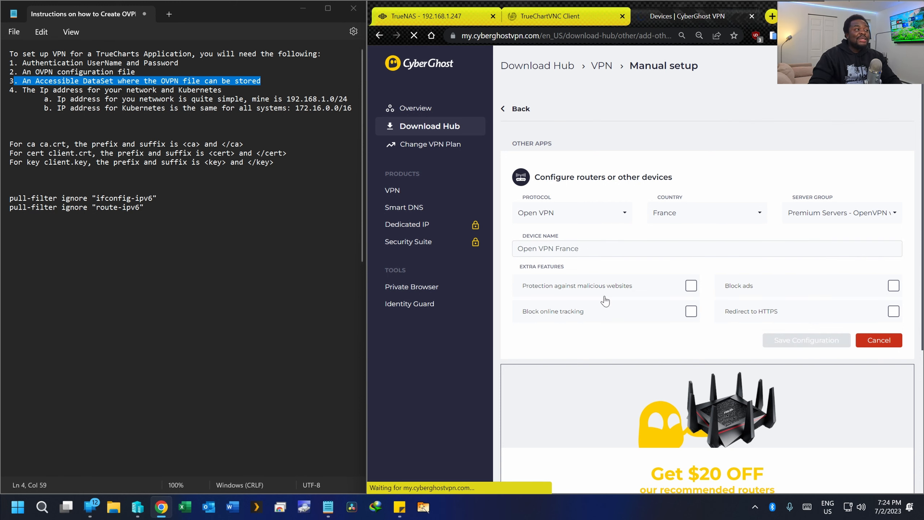
- Scroll the device list and view the Open VPN France device's details
scroll(607, 303, down, 4)
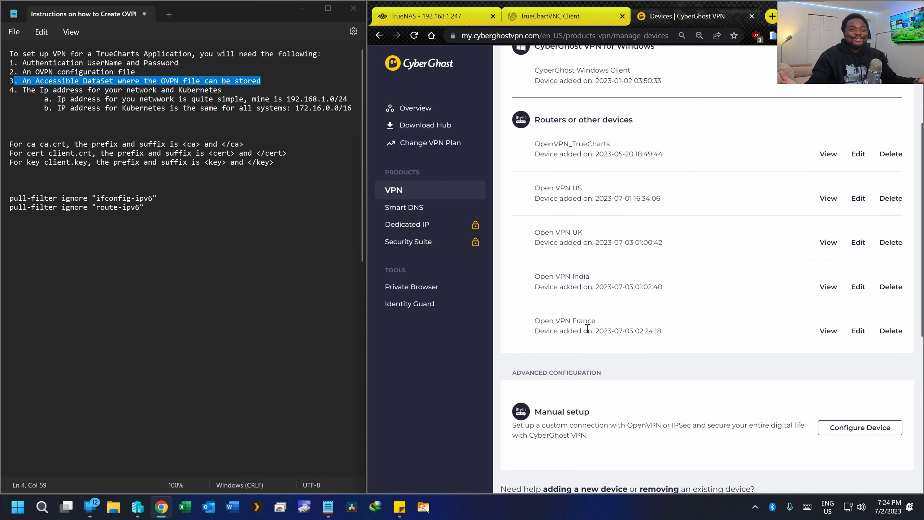
click(824, 333)
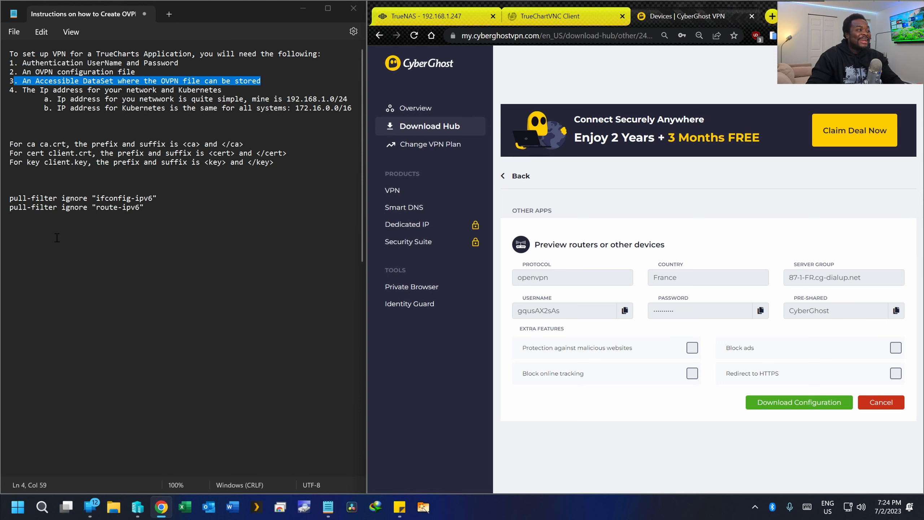
- Add 'username:' and 'pass' lines to the notes, paste the copied VPN credentials, and select both lines
click(60, 254)
text(username)
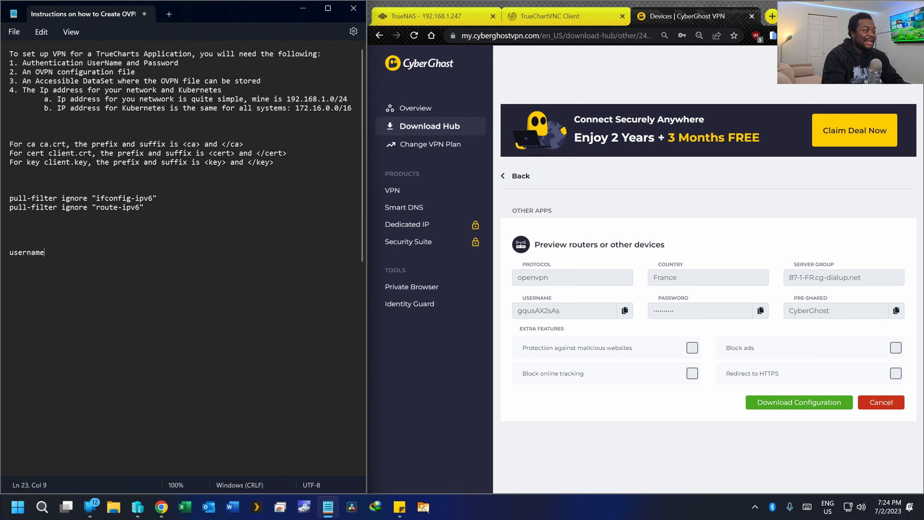
text(: pass:)
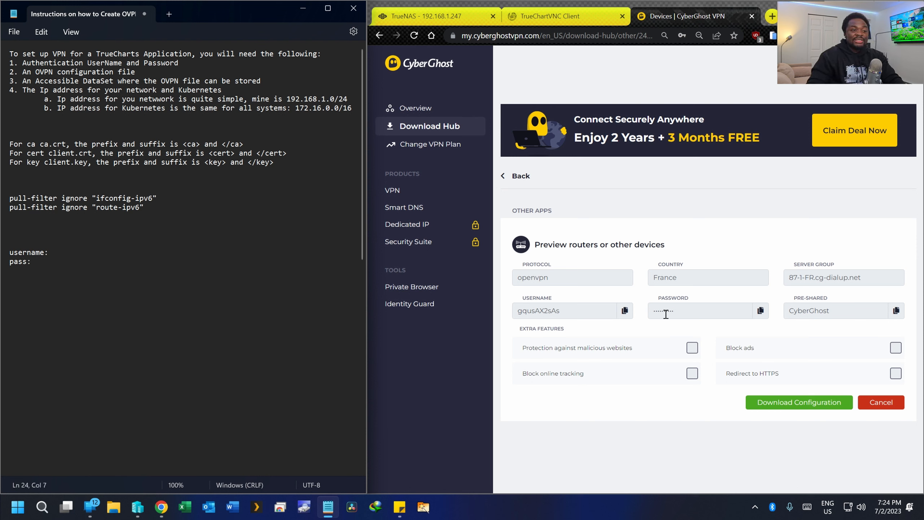
click(624, 312)
click(99, 252)
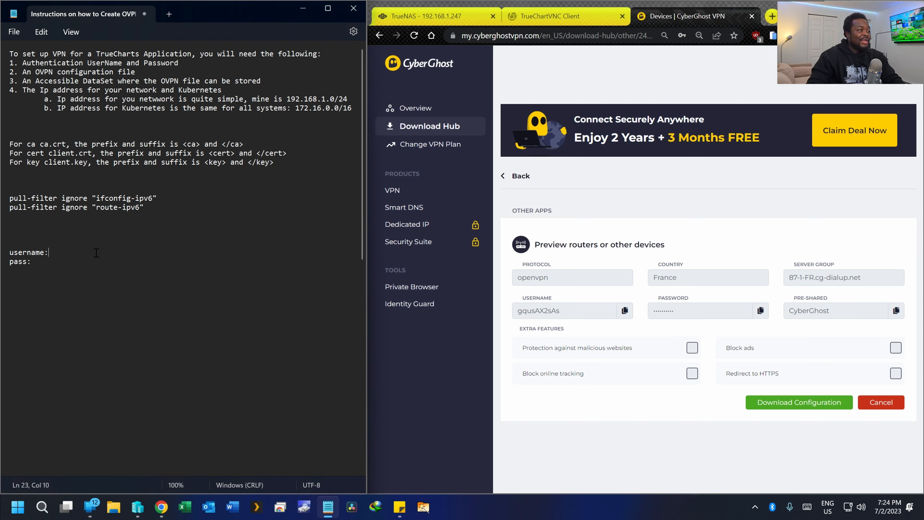
key(ctrl+v)
click(760, 311)
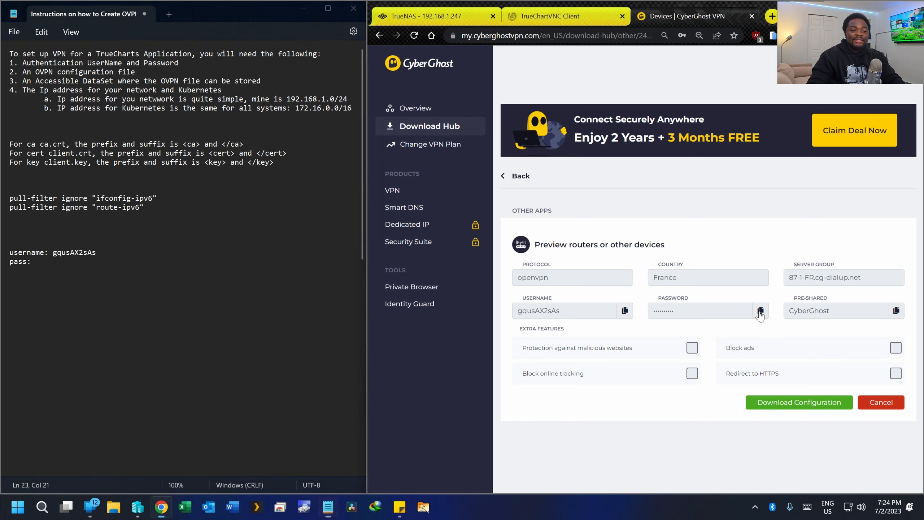
click(59, 261)
key(ctrl+v)
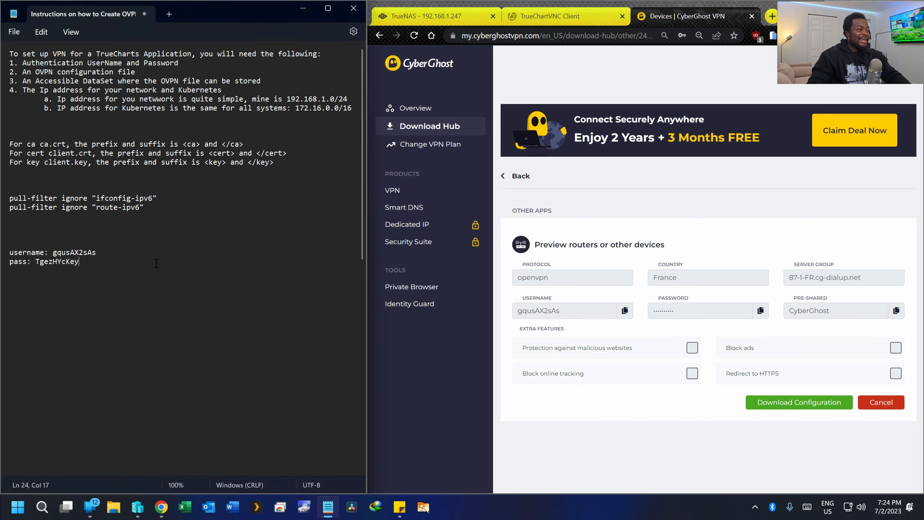
drag(59, 271, 2, 253)
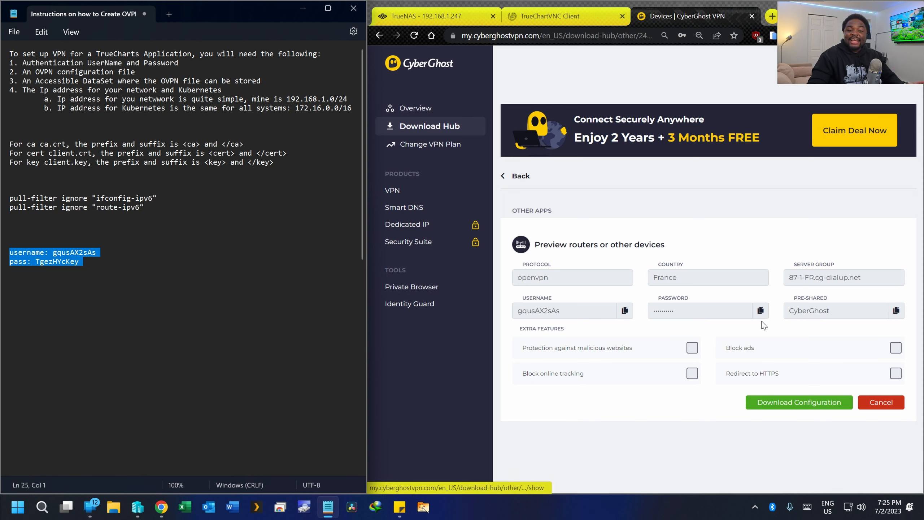
- Download the France configuration as open_vpn_france_openvpn.zip and open its Downloads\Compressed folder
click(776, 403)
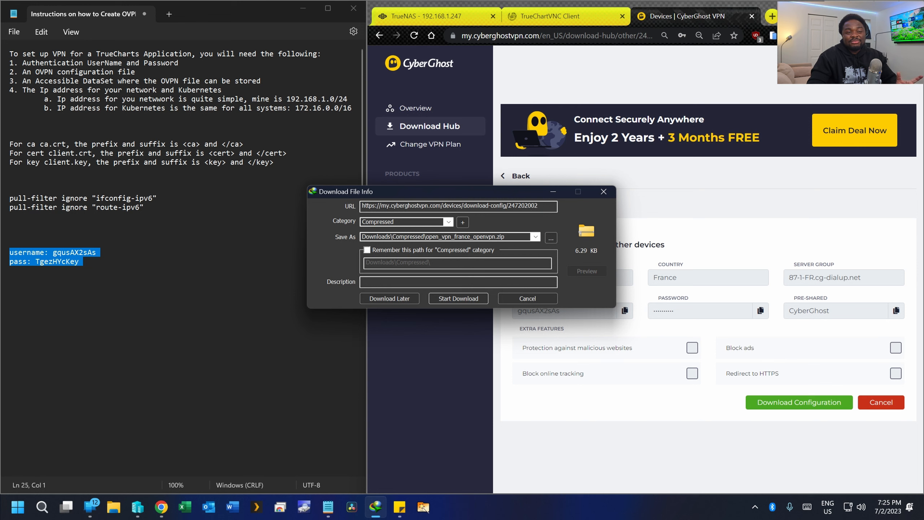
click(483, 298)
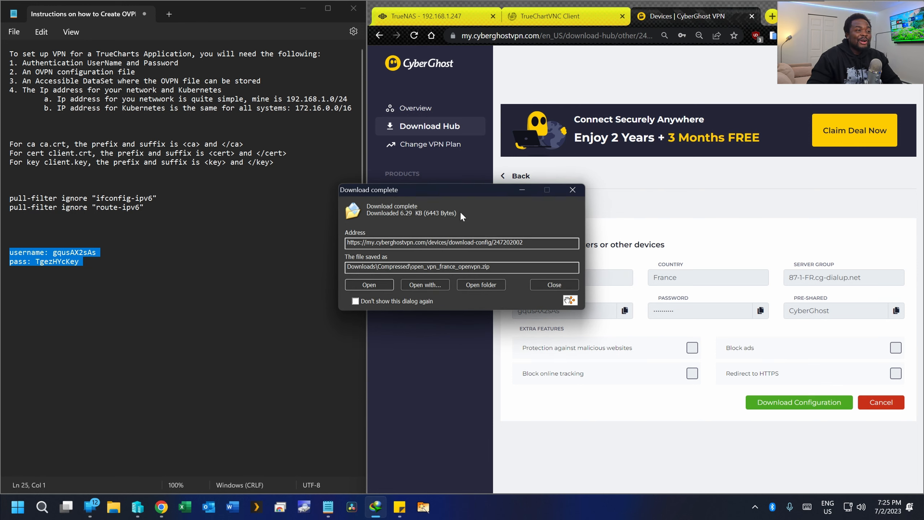
drag(443, 194, 612, 206)
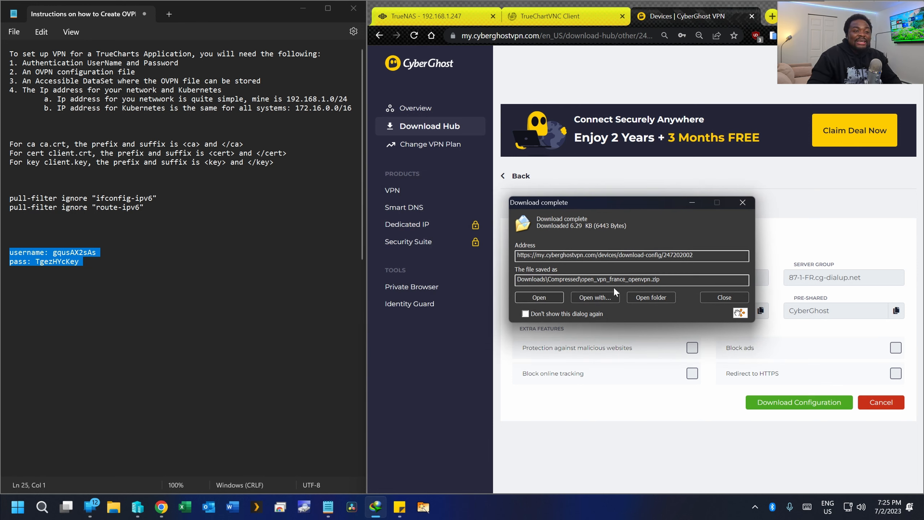
click(629, 298)
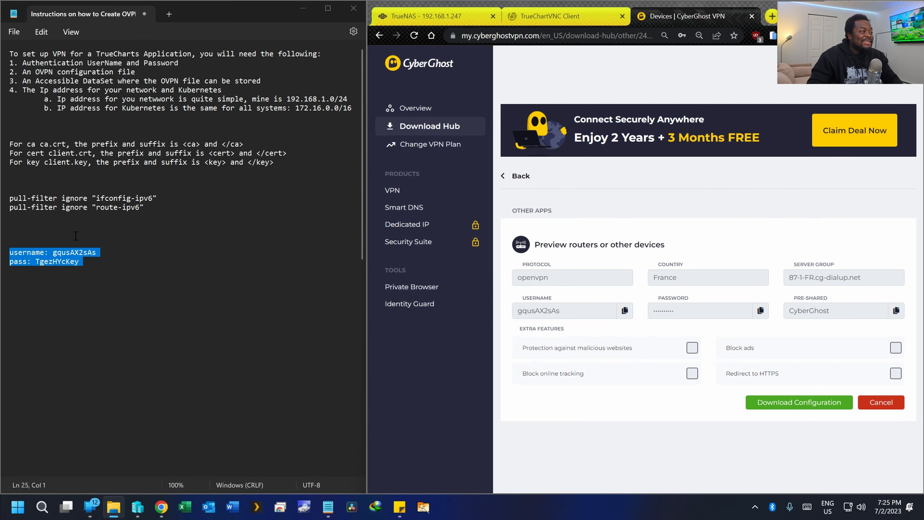
- Open open_vpn_france_openvpn.zip and copy its four configuration files
drag(0, 223, 585, 153)
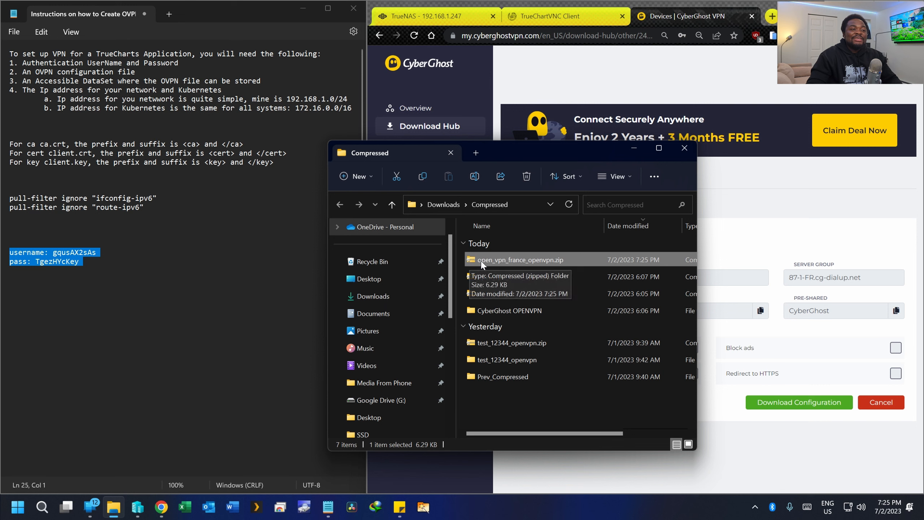
double_click(544, 261)
drag(489, 310, 490, 250)
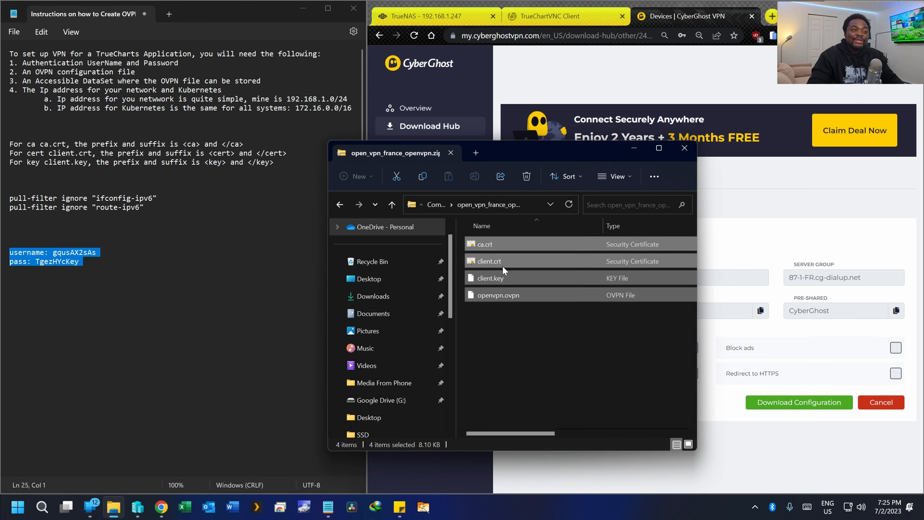
right_click(503, 265)
click(536, 300)
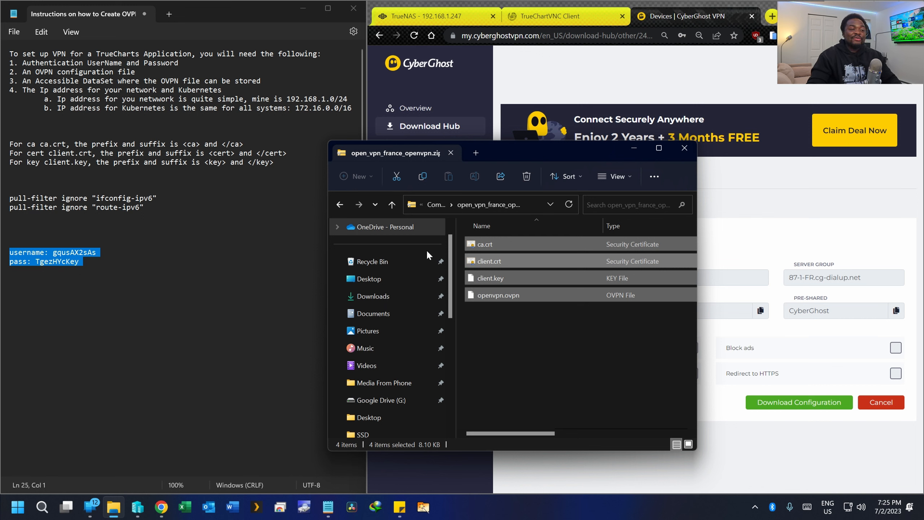
- Create an 'Open VPN France' folder inside CyberGhost OPENVPN and paste the four files into it
click(340, 205)
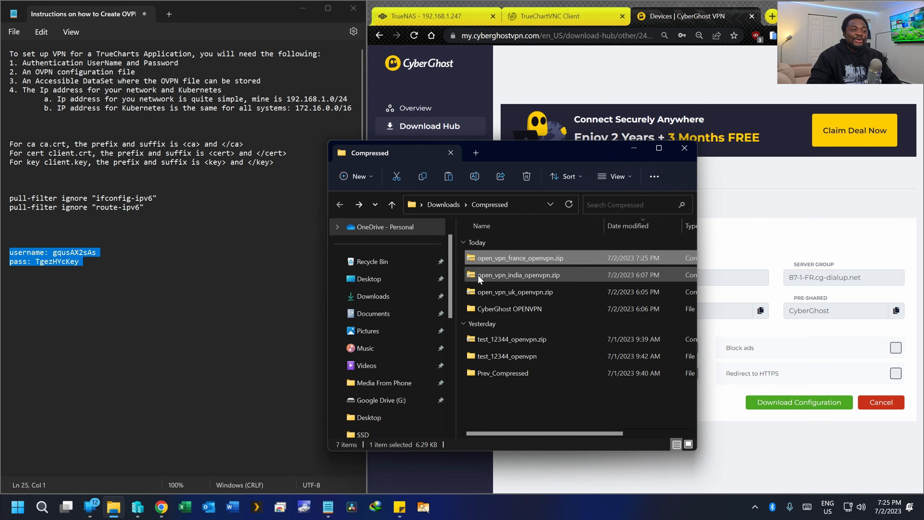
double_click(502, 308)
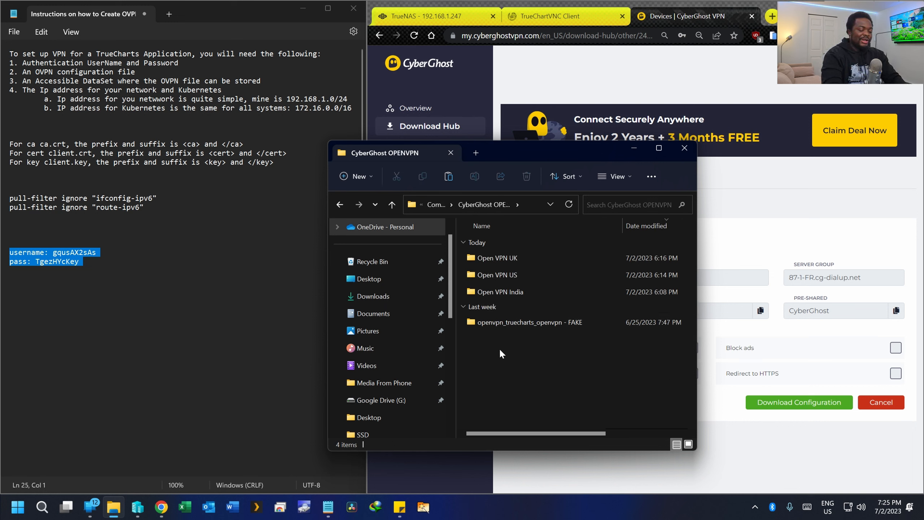
key(ctrl+shift+n)
text(Open)
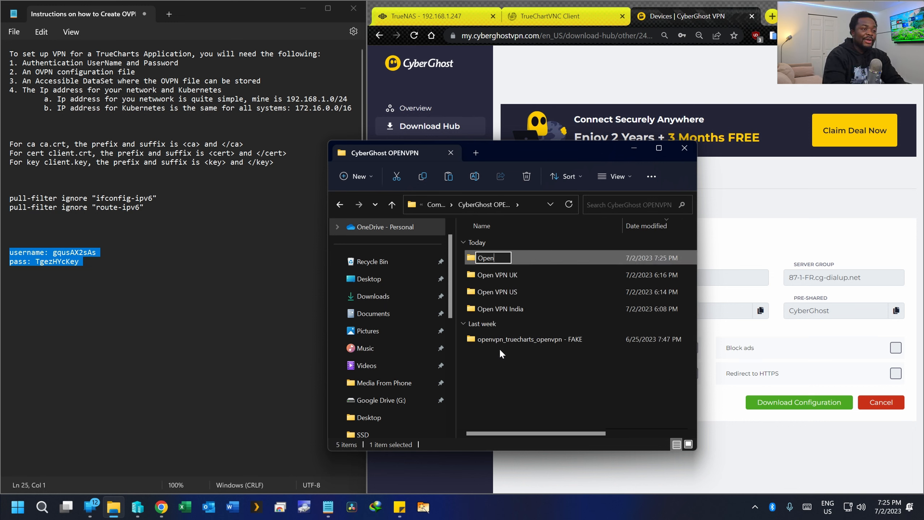
text( VPN )
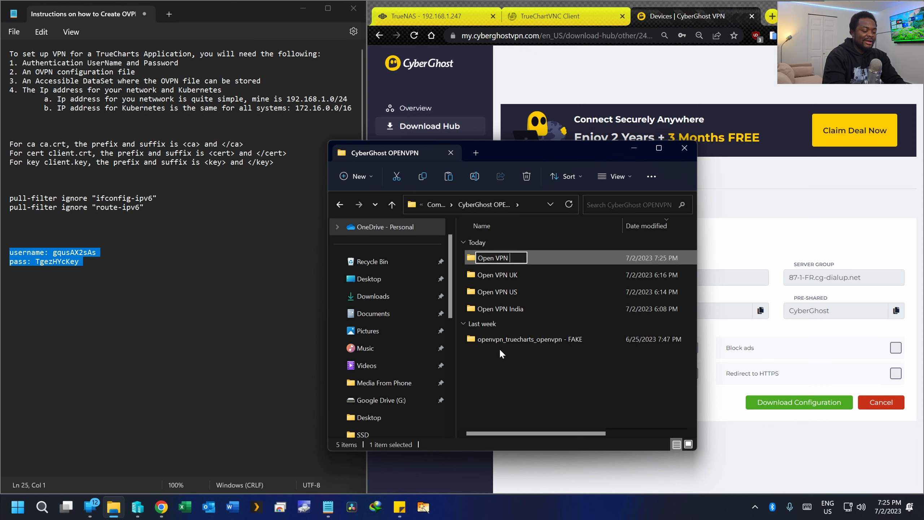
text(France)
key(Return)
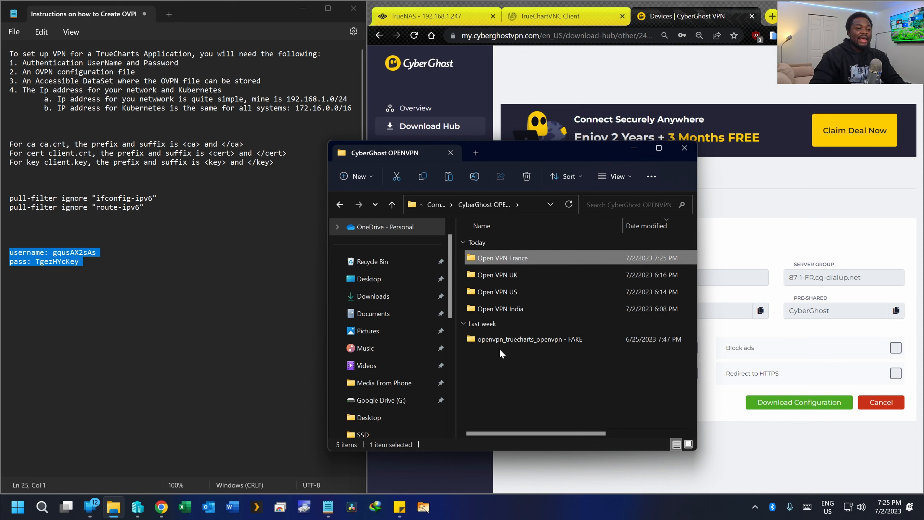
double_click(517, 258)
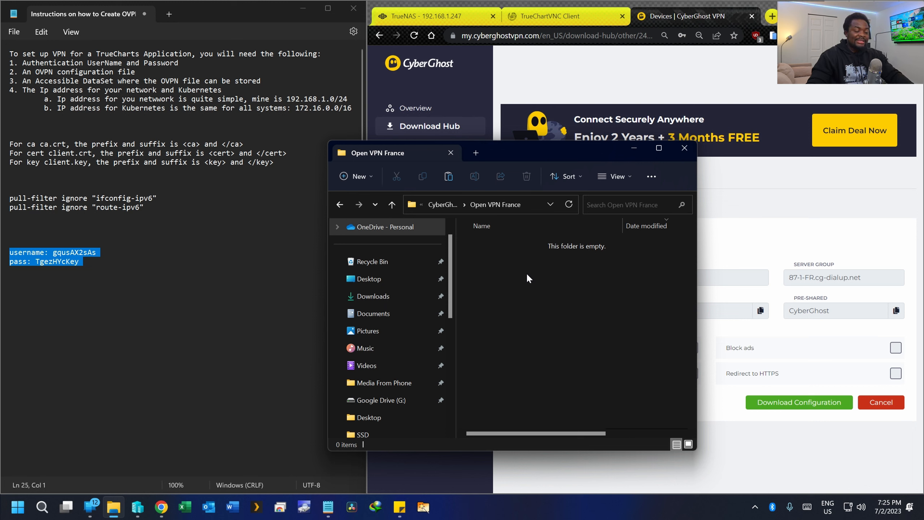
key(ctrl+v)
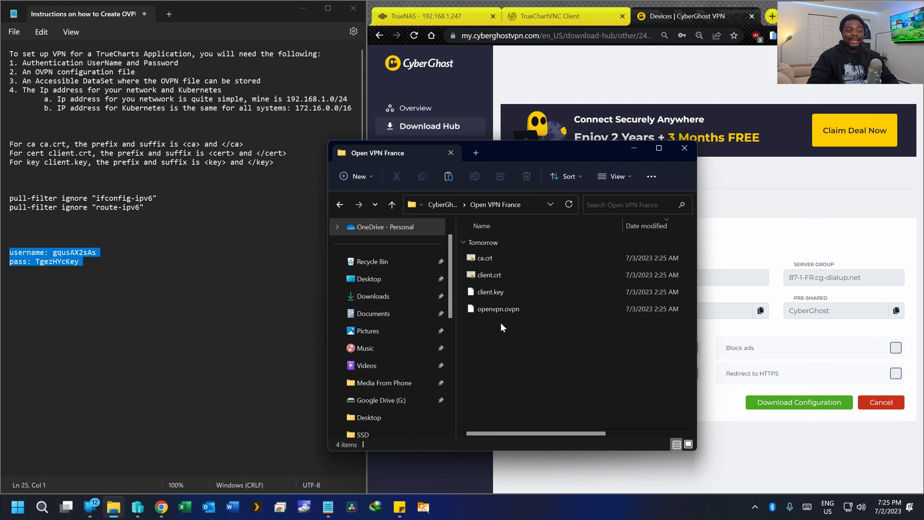
- Select the pasted files and try opening openvpn.ovpn, dismissing the app chooser
drag(502, 324, 499, 256)
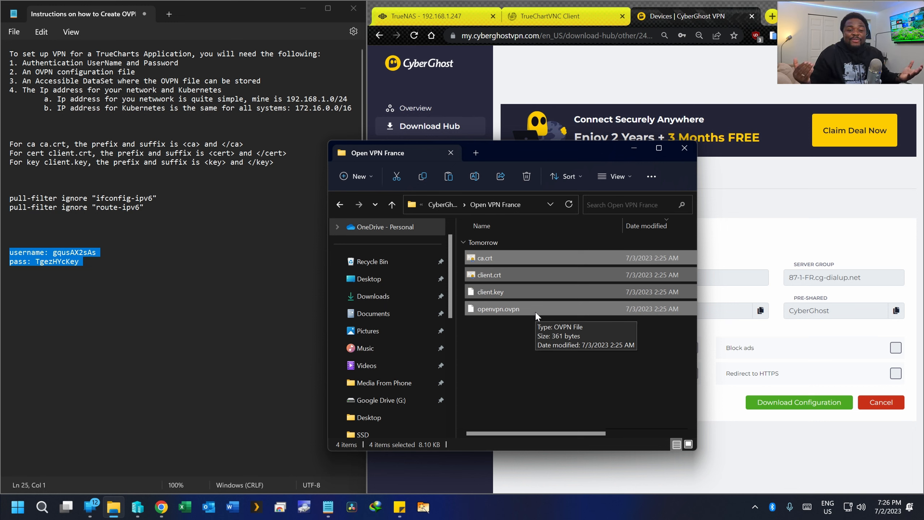
click(566, 328)
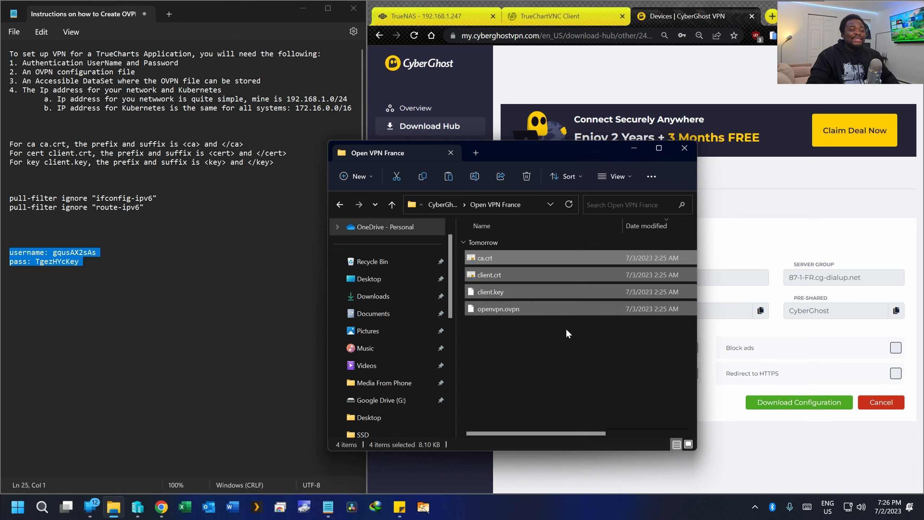
click(496, 310)
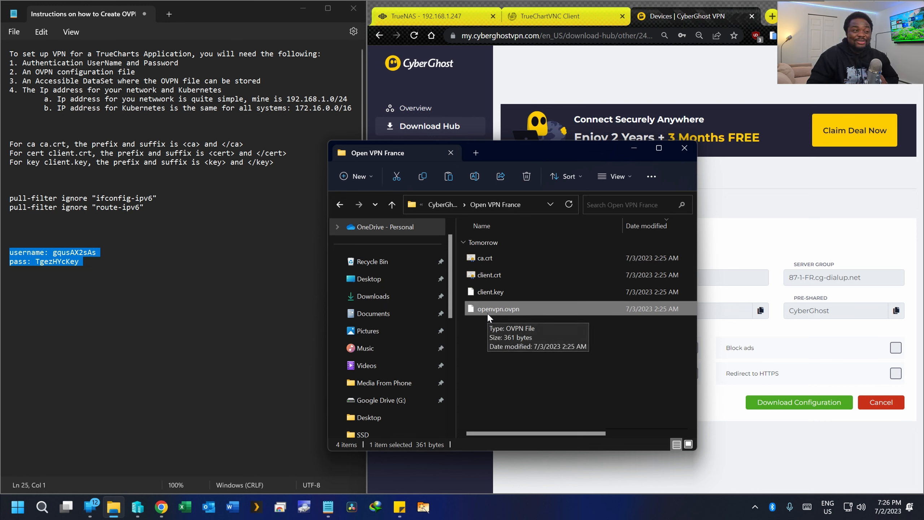
drag(507, 329, 504, 262)
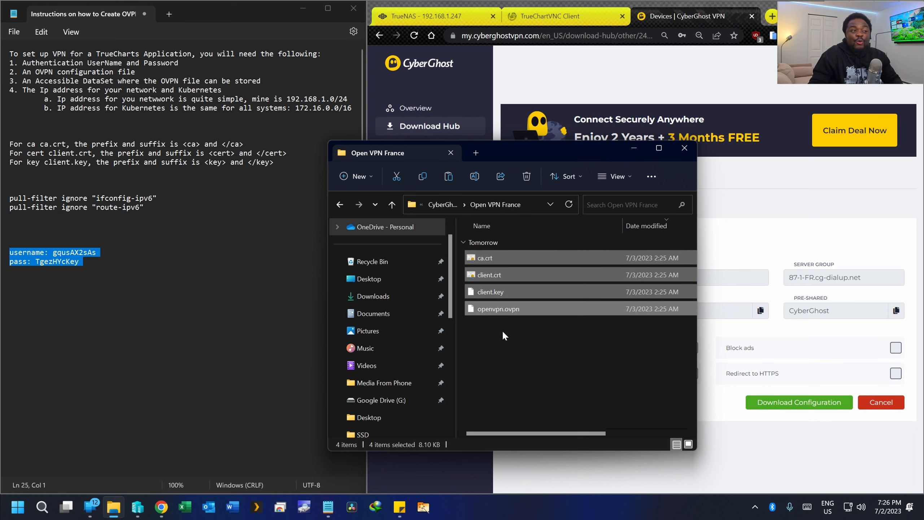
click(504, 313)
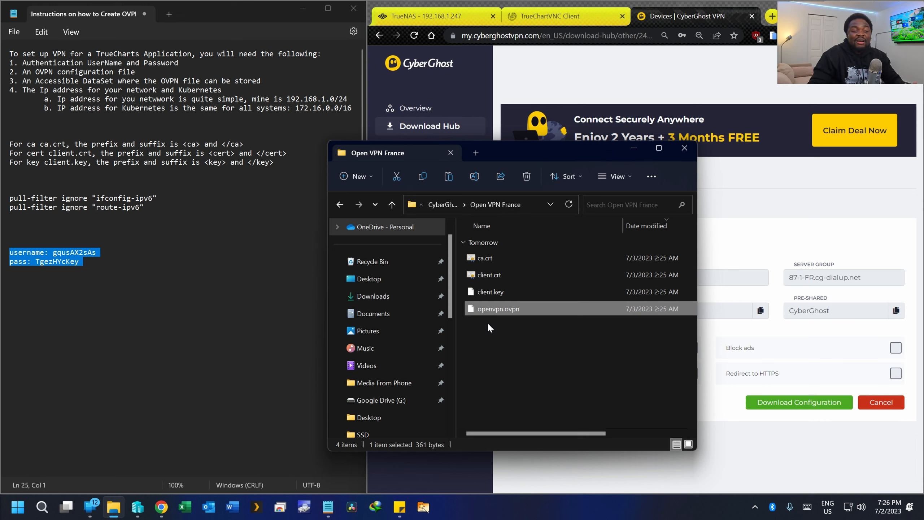
key(ctrl+a)
click(500, 332)
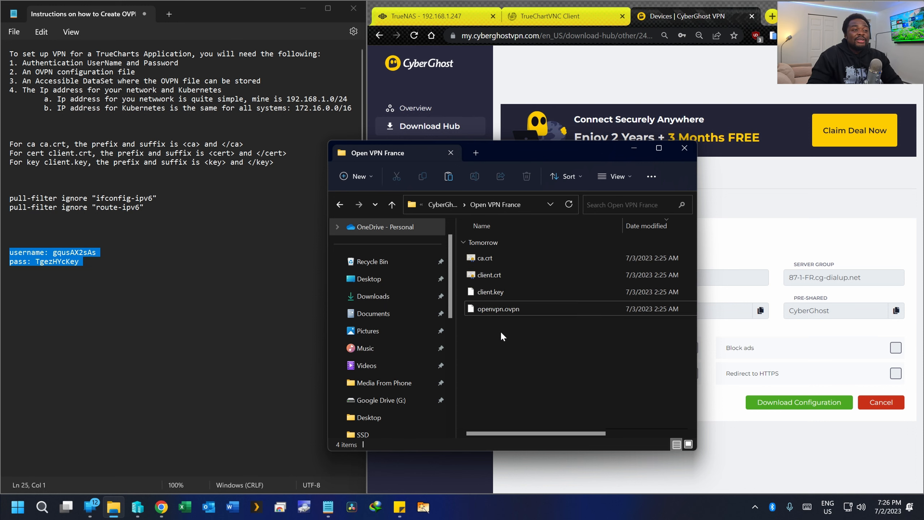
double_click(499, 308)
click(602, 373)
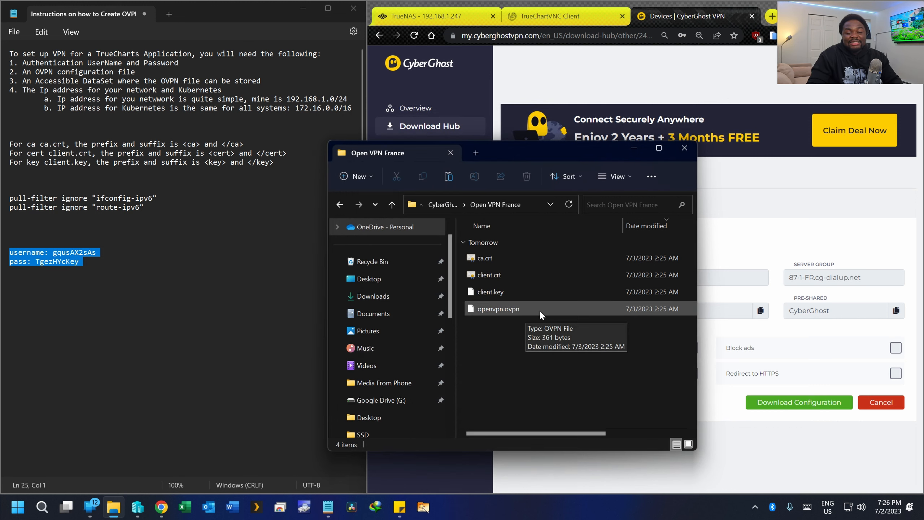
- Point out ca.crt, client.crt, client.key and openvpn.ovpn in the Open VPN France folder
click(489, 295)
click(494, 276)
click(493, 259)
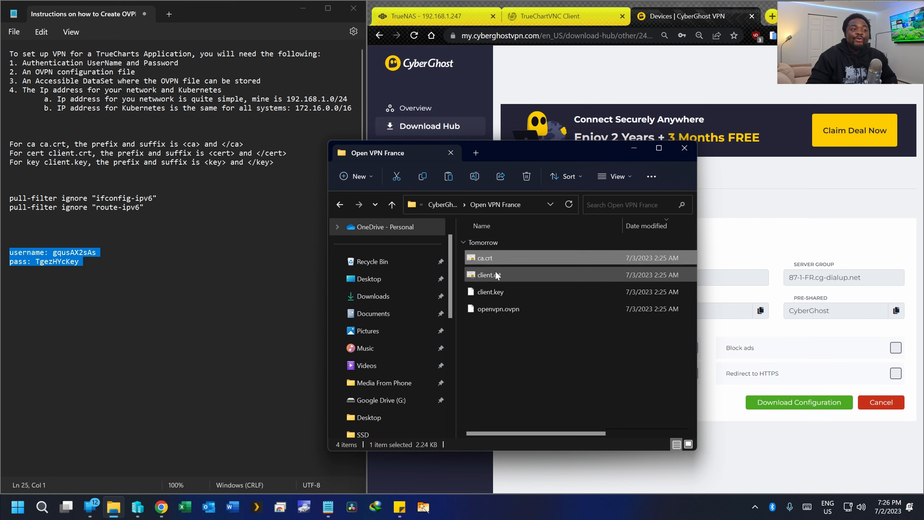
click(496, 275)
click(504, 292)
click(514, 310)
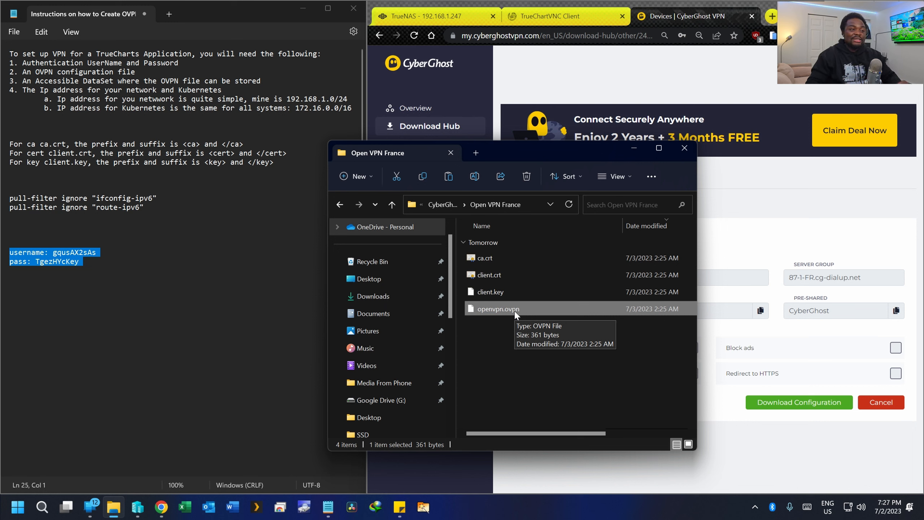
drag(493, 337, 517, 260)
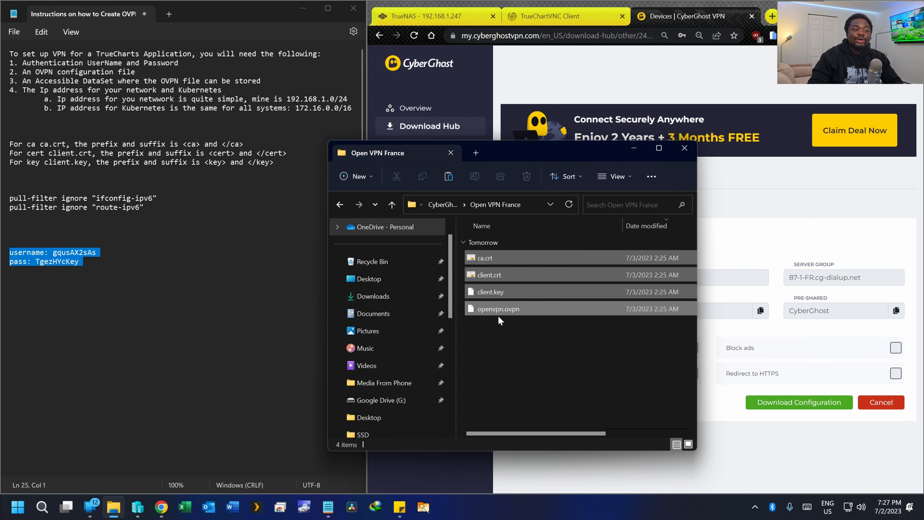
click(499, 326)
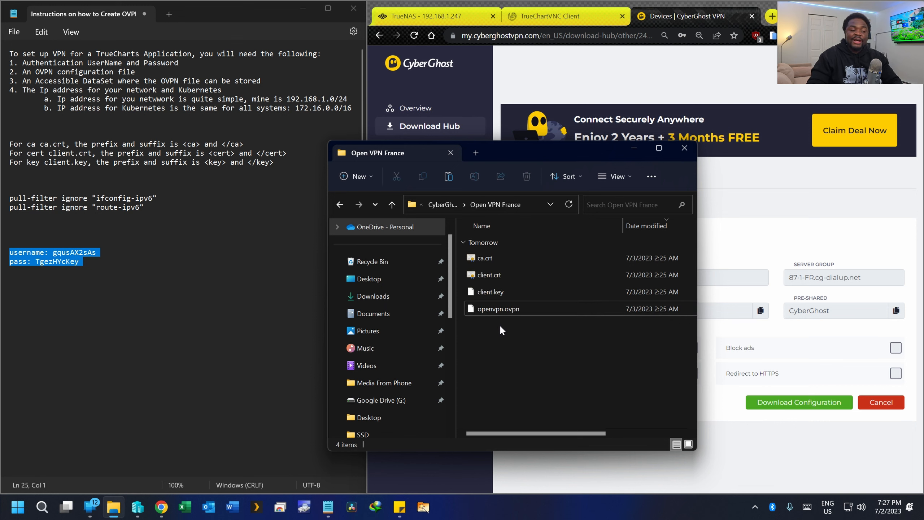
- Open openvpn.ovpn and client.key in Notepad from File Explorer
right_click(508, 309)
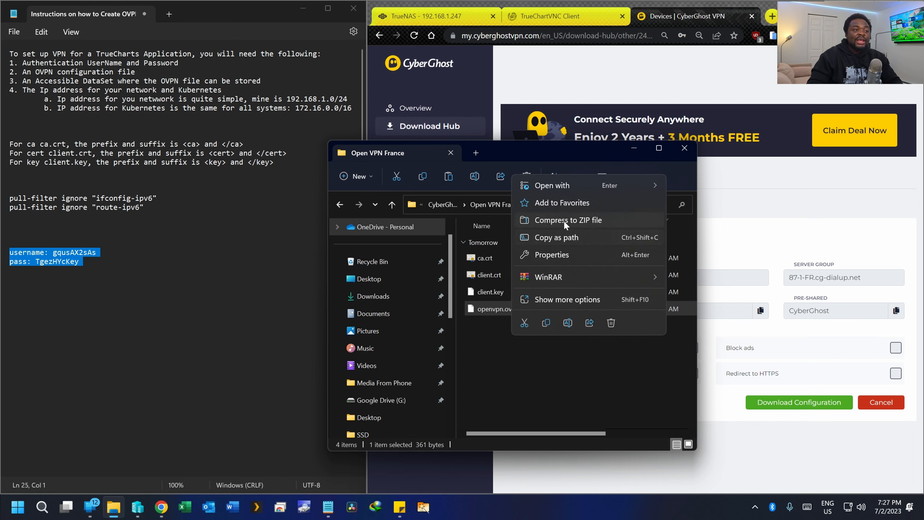
mouse_move(574, 185)
click(689, 187)
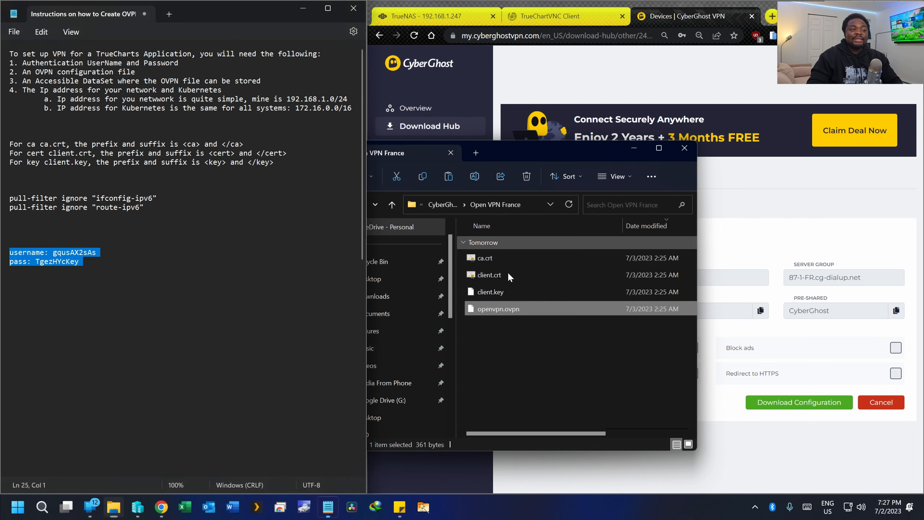
click(495, 291)
right_click(495, 292)
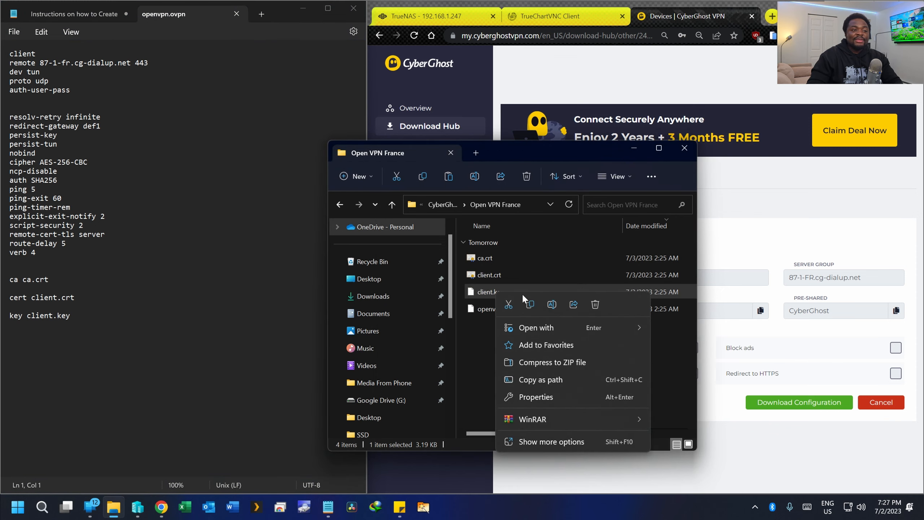
mouse_move(578, 320)
click(727, 330)
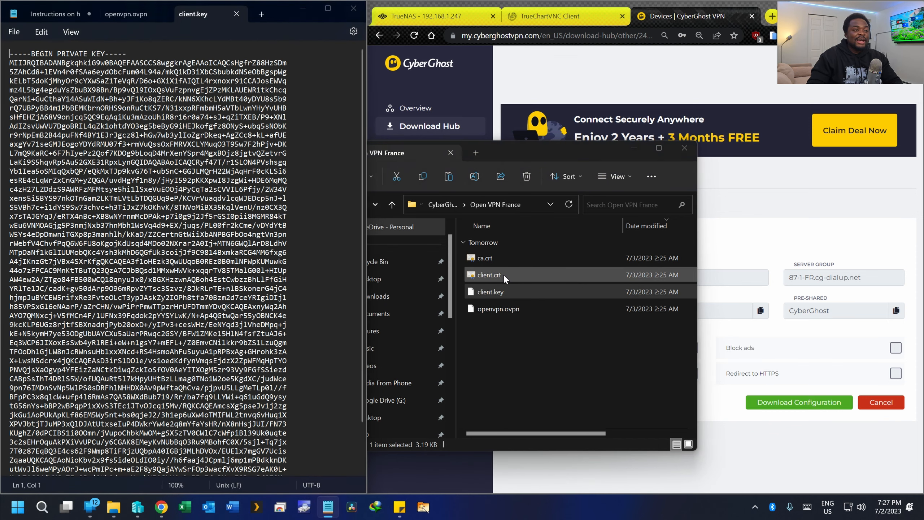
- Open client.crt and ca.crt in Notepad as well
click(505, 275)
right_click(504, 275)
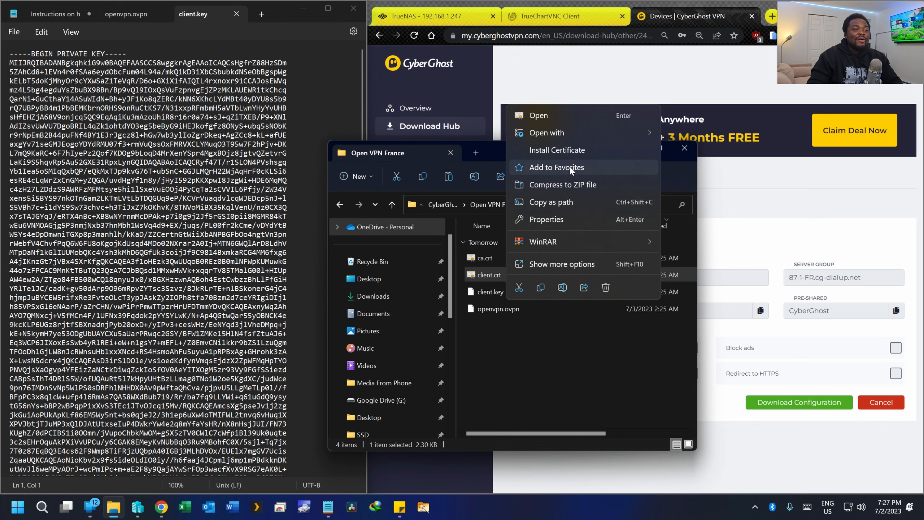
mouse_move(615, 128)
click(746, 152)
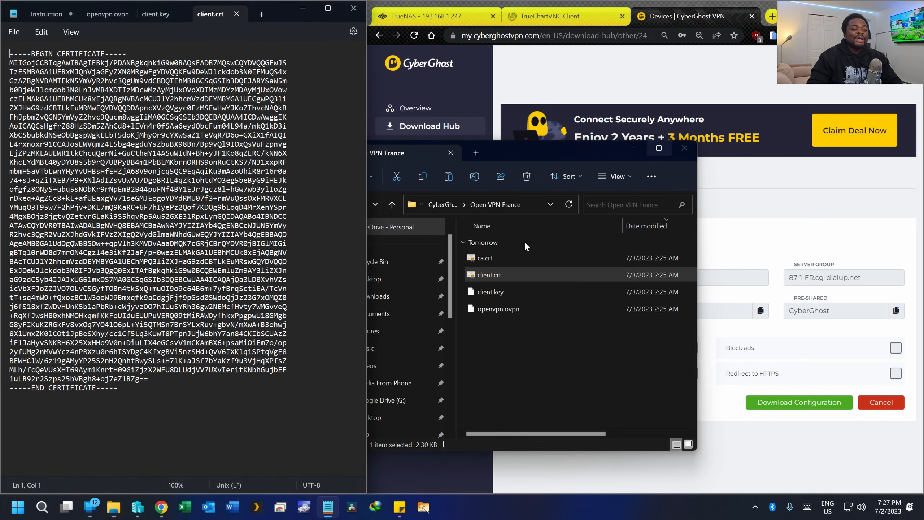
click(500, 258)
right_click(499, 260)
mouse_move(612, 318)
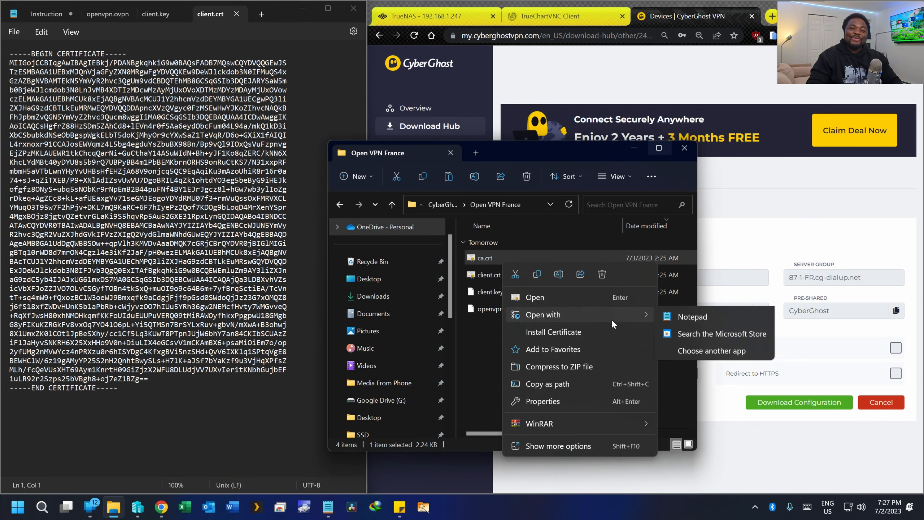
click(688, 334)
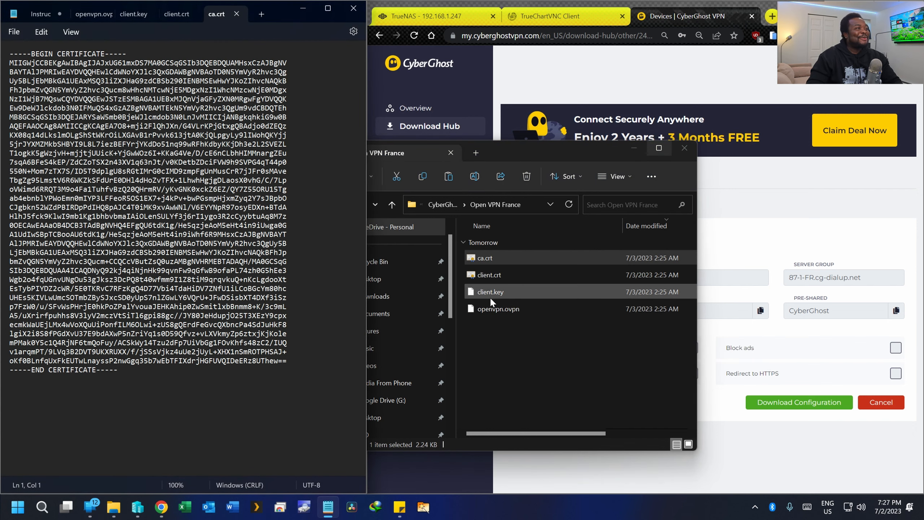
- Reopen client.key beside the openvpn.ovpn tab, show client.crt, and widen the Notepad window
click(93, 13)
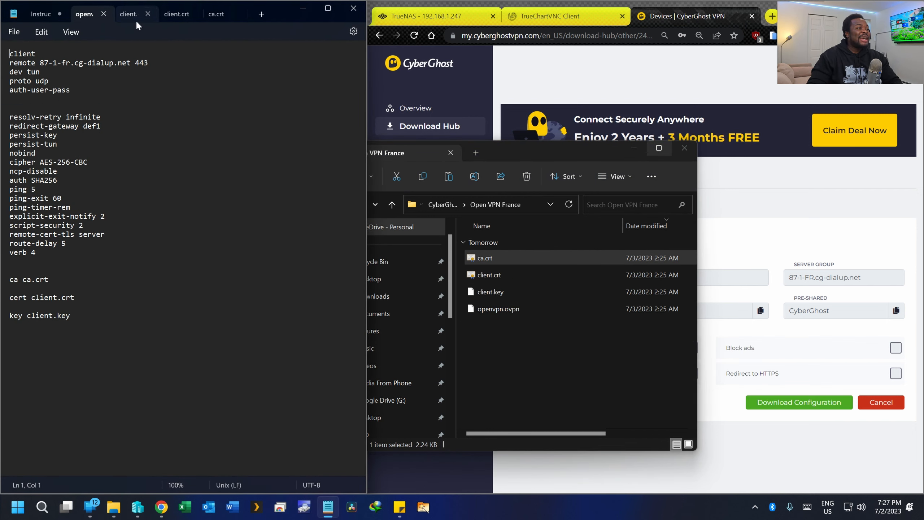
middle_click(137, 18)
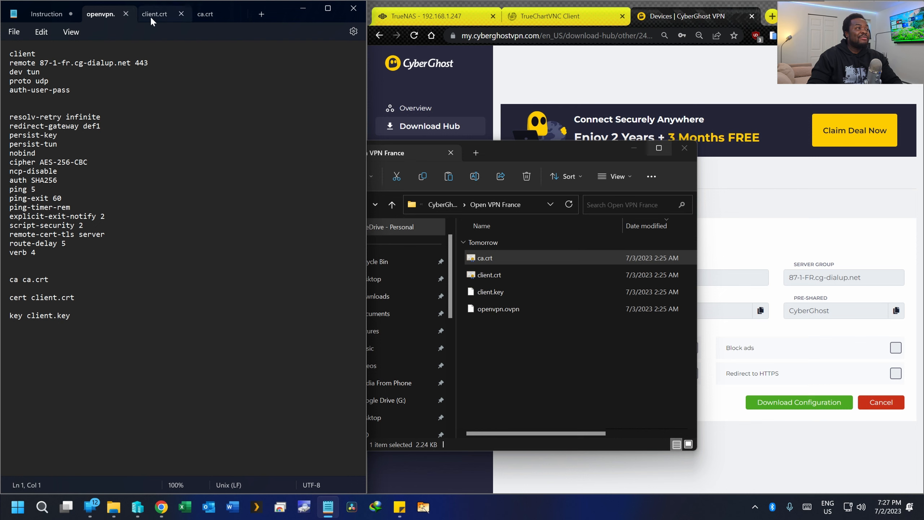
click(489, 294)
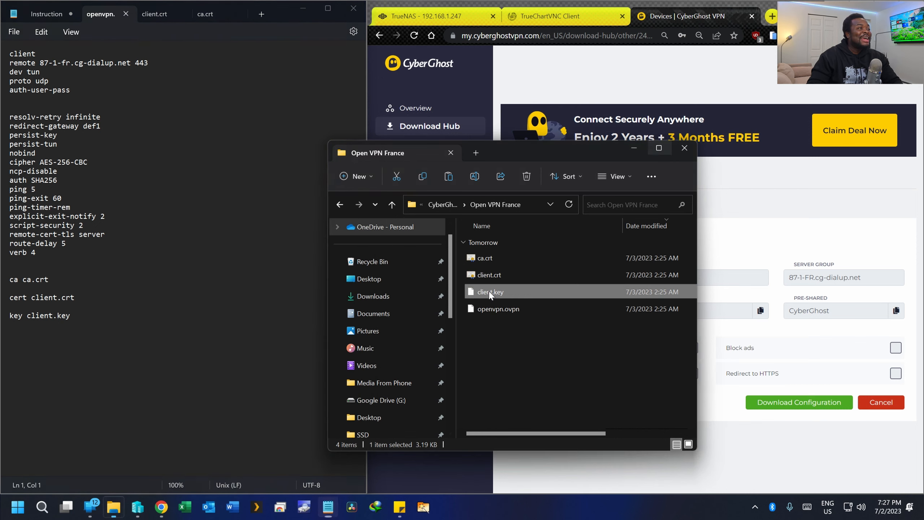
right_click(490, 293)
right_click(483, 270)
click(482, 282)
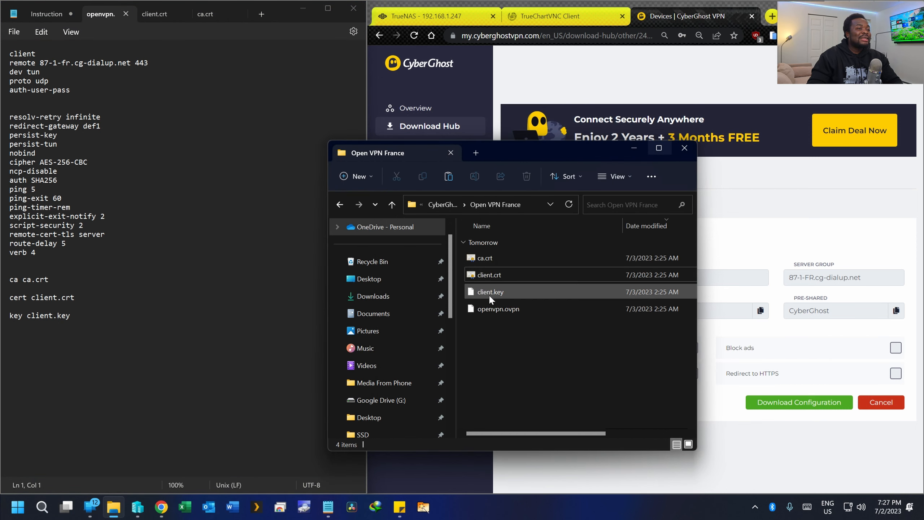
click(491, 295)
right_click(491, 295)
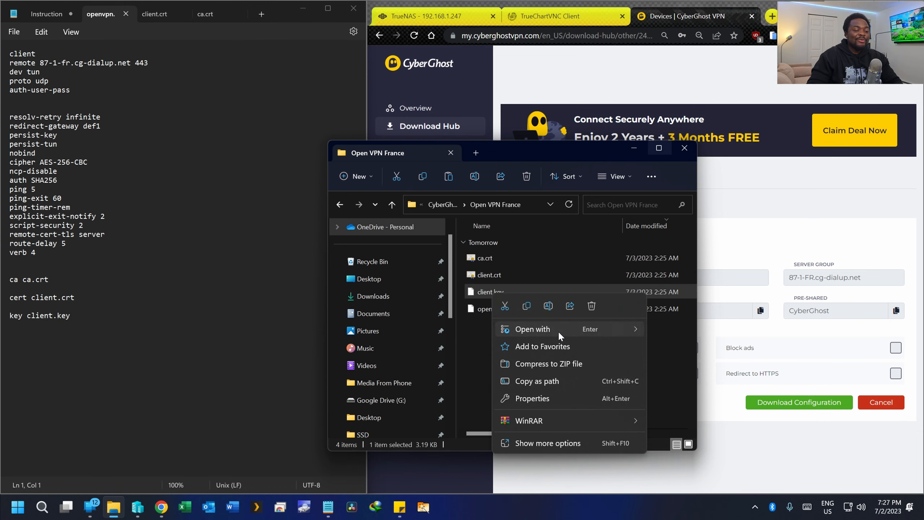
click(640, 324)
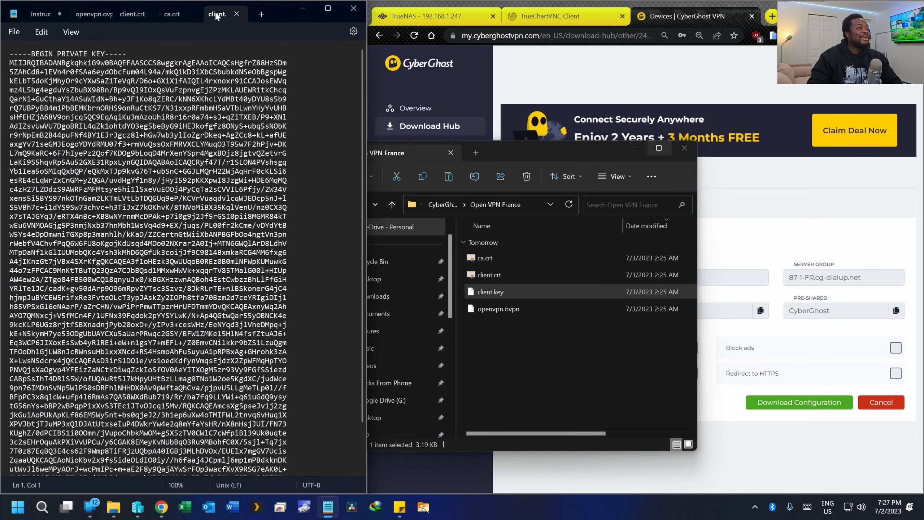
drag(219, 14, 128, 22)
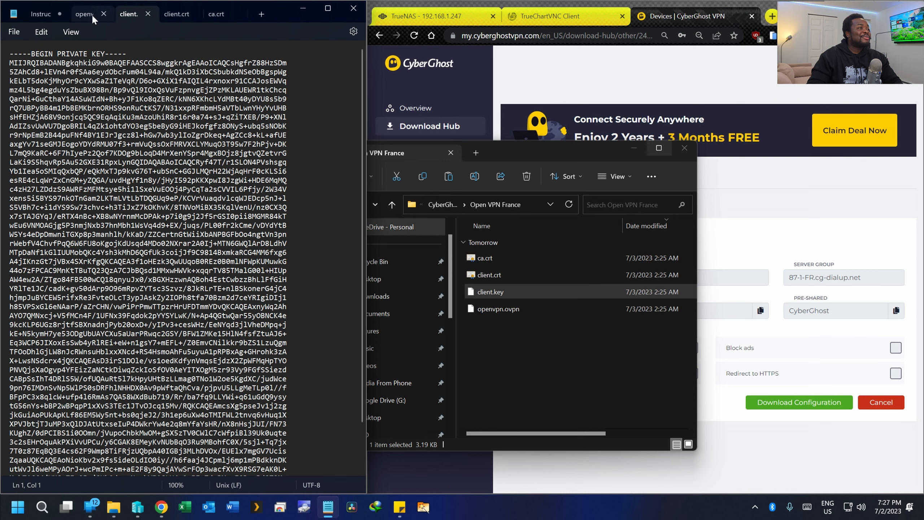
click(168, 17)
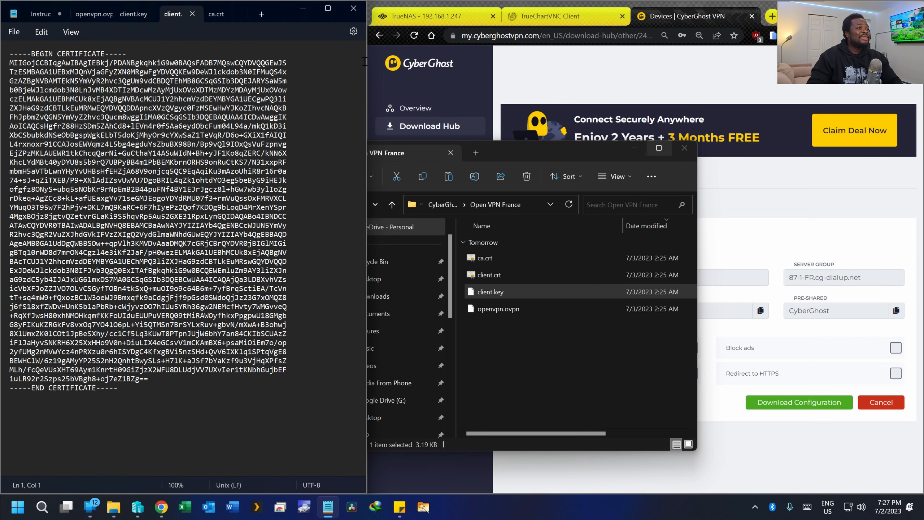
drag(366, 63, 638, 64)
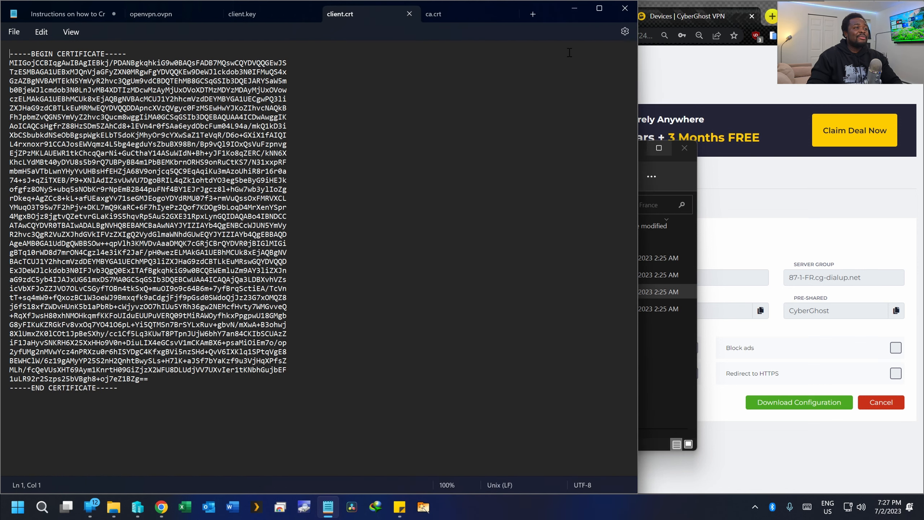
- Look through the ca.crt, client.key and openvpn.ovpn tabs and select the whole config text
click(373, 66)
click(454, 11)
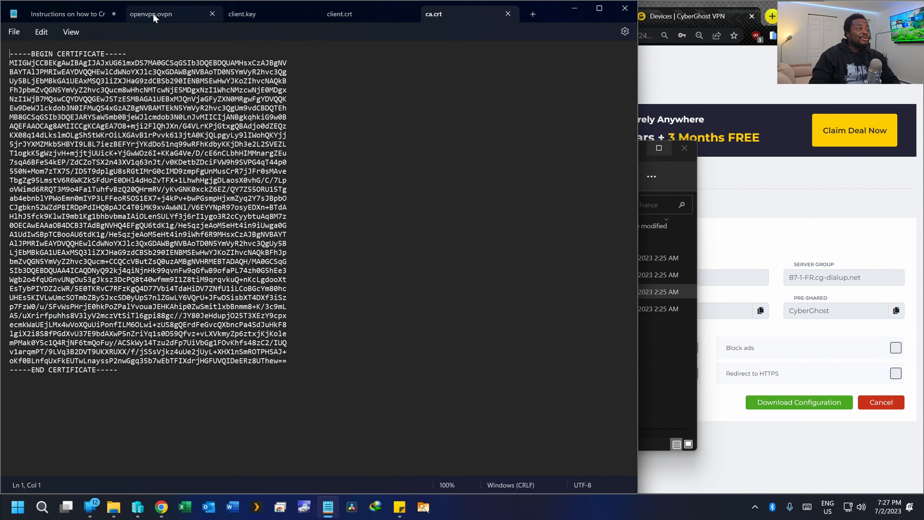
click(154, 13)
click(262, 16)
click(429, 15)
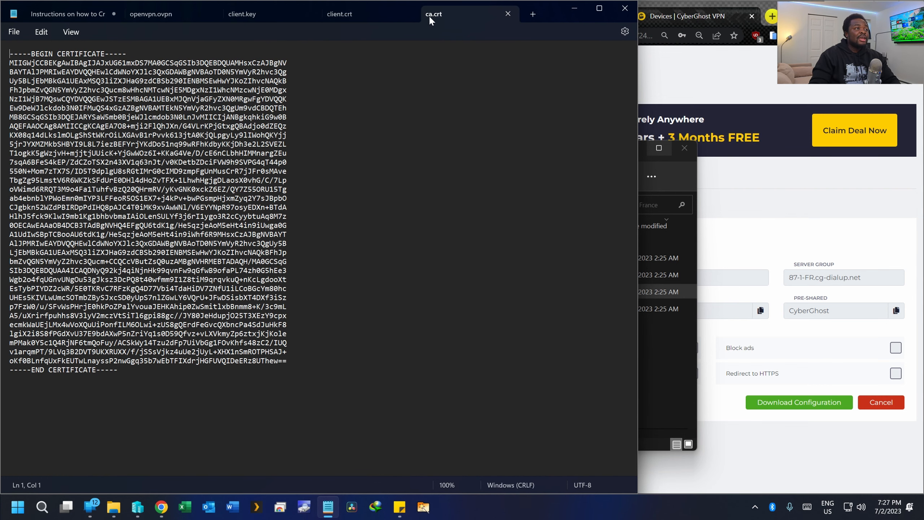
click(154, 13)
key(ctrl+a)
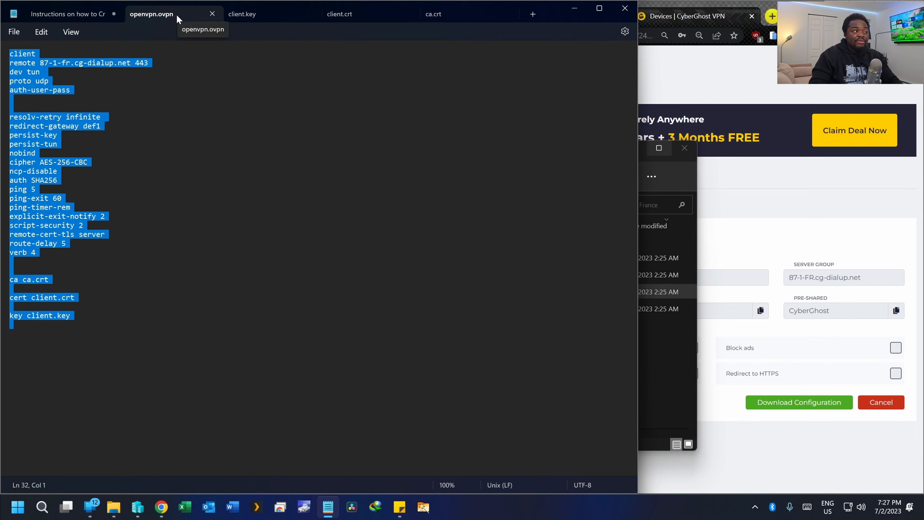
click(161, 197)
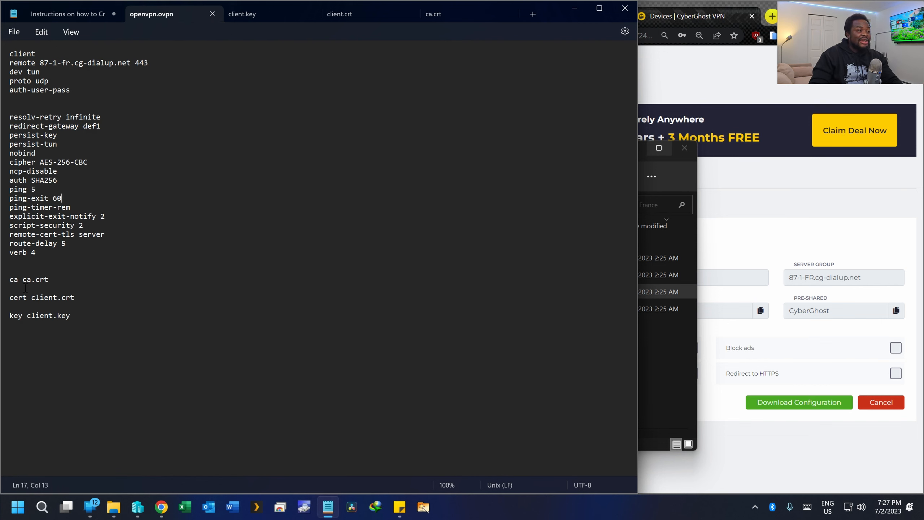
- Mark the ca.crt, client.crt and client.key references in the config, then show the instructions tab
drag(22, 279, 55, 279)
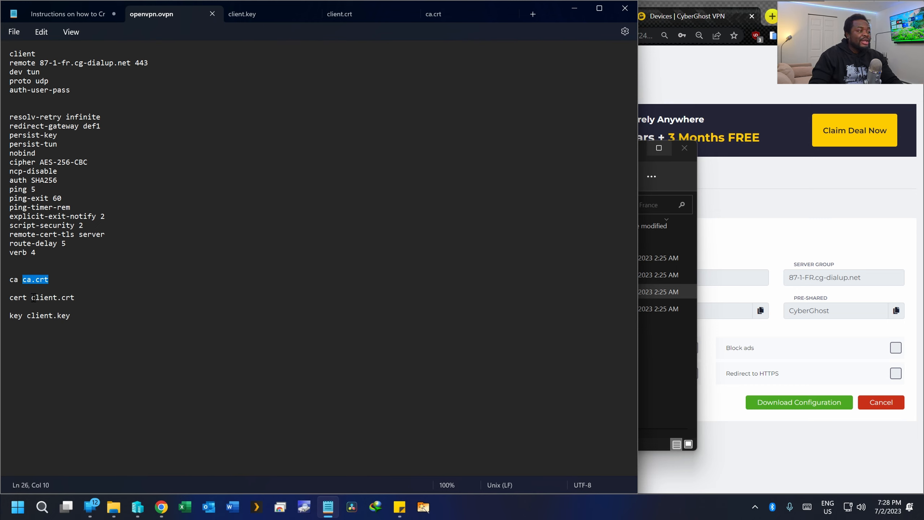
drag(31, 298, 75, 298)
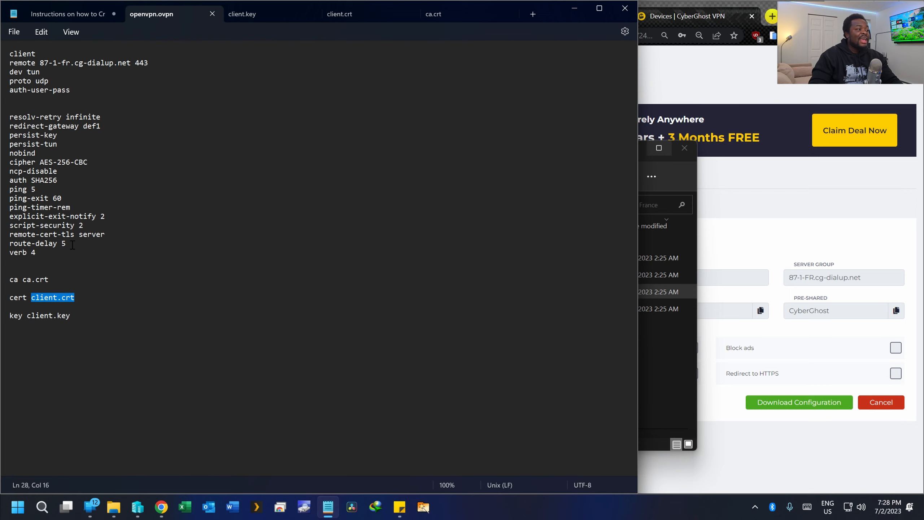
drag(27, 315, 97, 316)
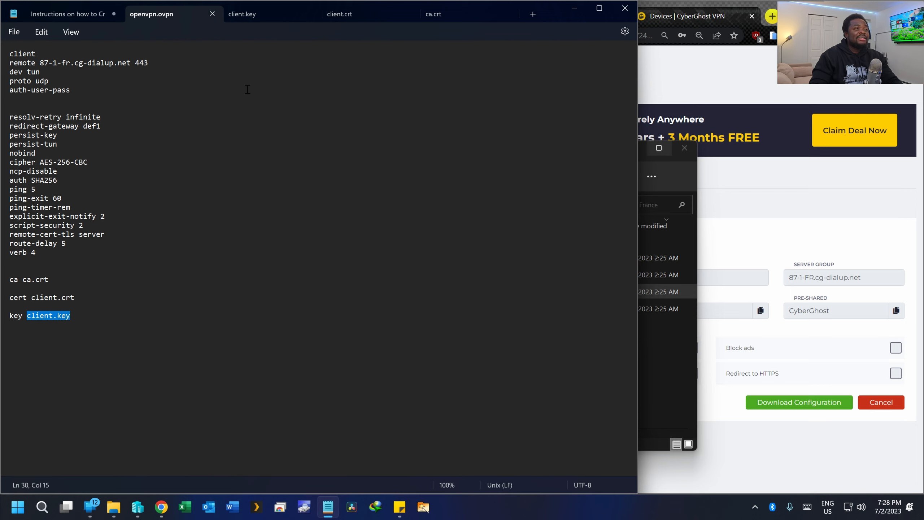
click(124, 321)
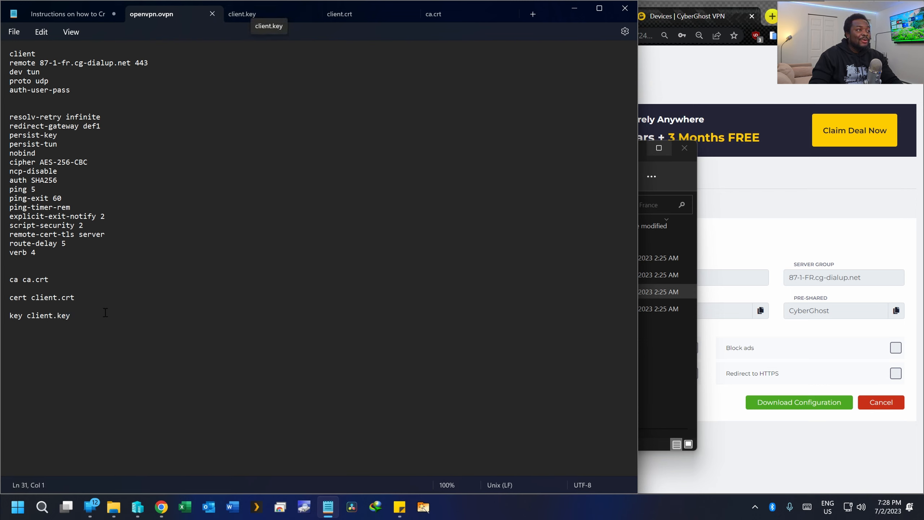
click(247, 13)
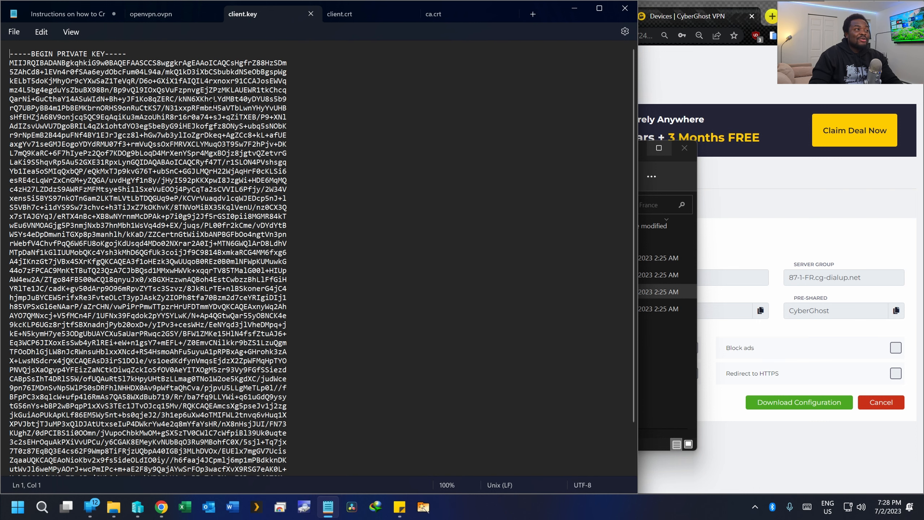
click(161, 13)
drag(10, 333, 32, 273)
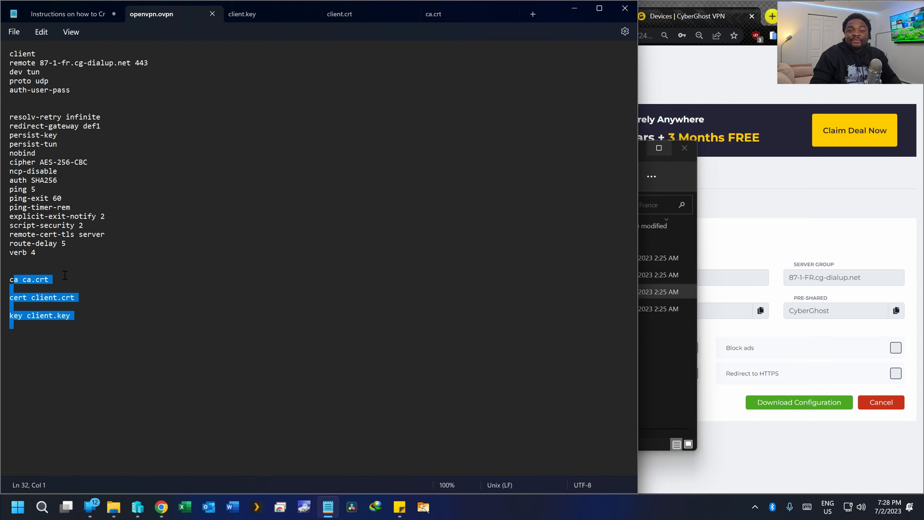
click(70, 13)
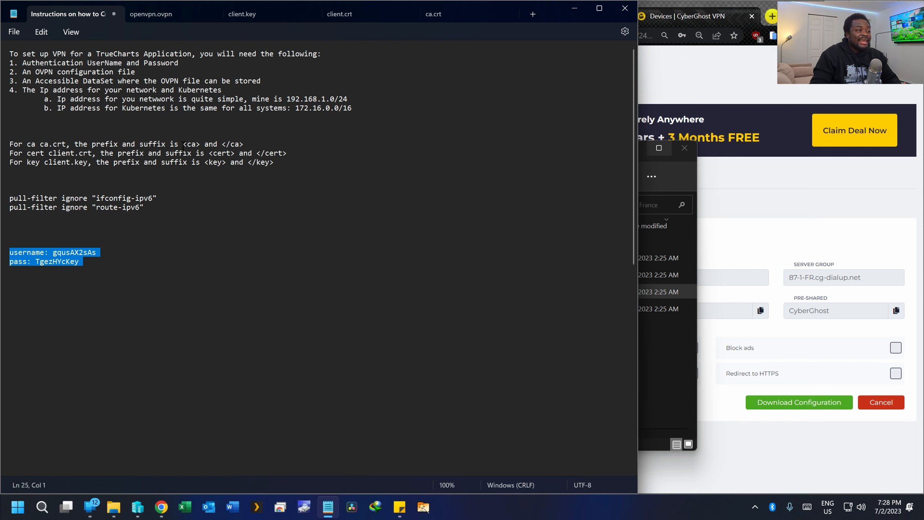
- Read the <ca>, <cert> and <key> wrapper tags in the instructions, then bring up ca.crt
drag(183, 144, 243, 144)
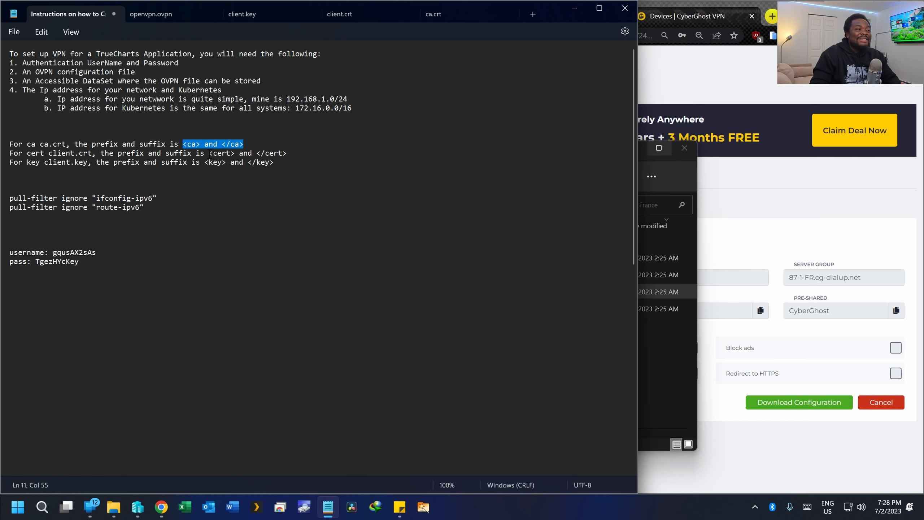
drag(208, 153, 11, 153)
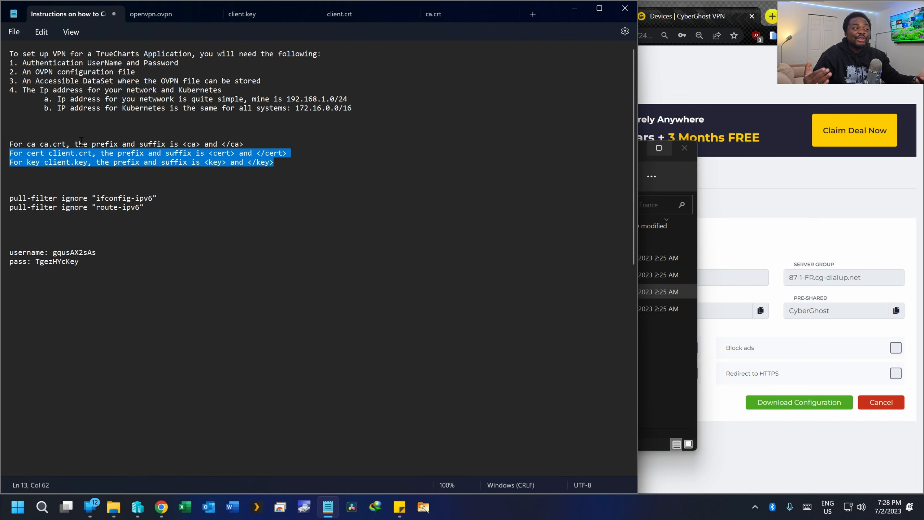
click(46, 163)
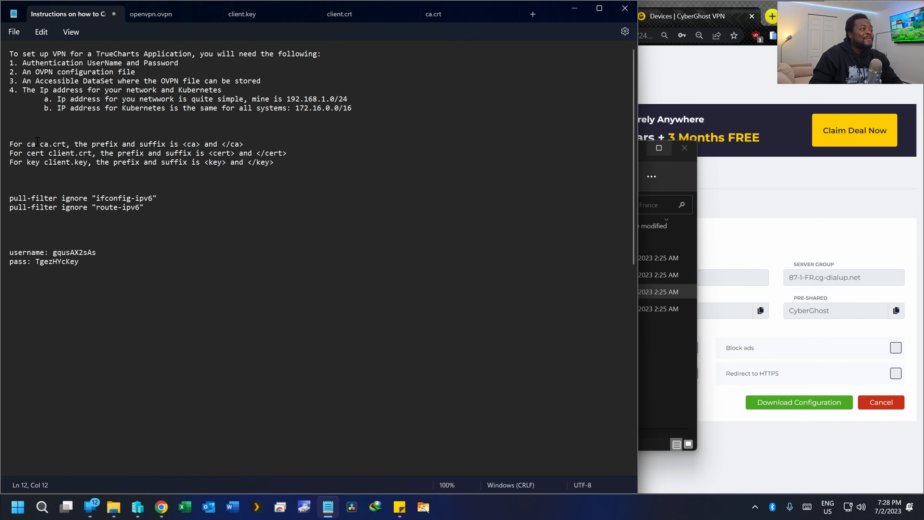
click(43, 144)
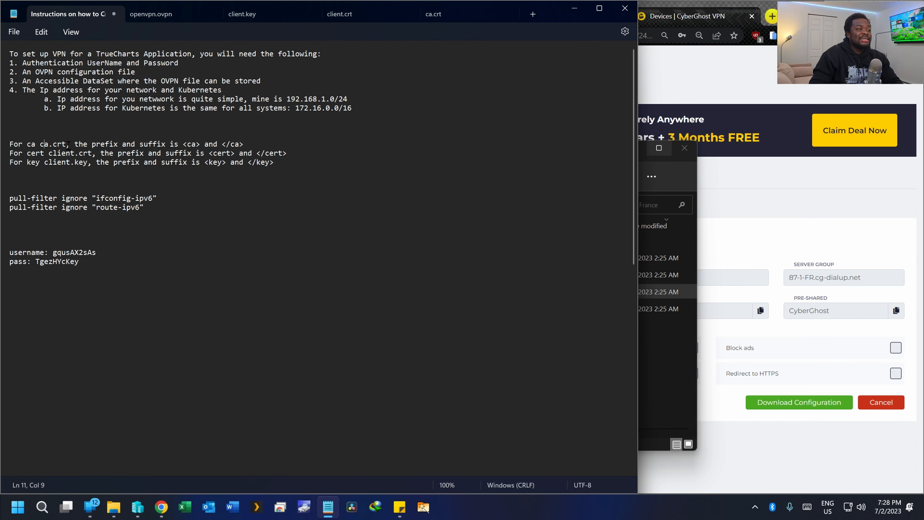
click(433, 13)
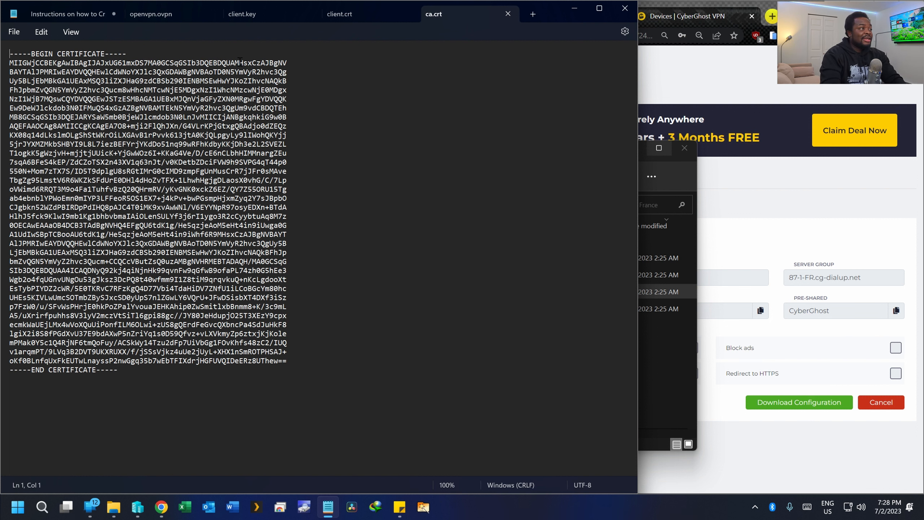
- Put a <ca> line above the CA certificate and a </ca> line after END CERTIFICATE
key(Return)
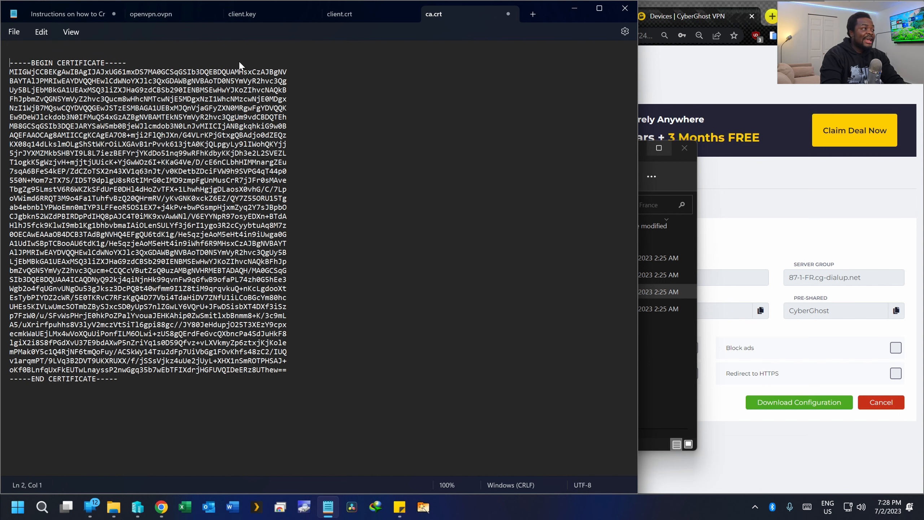
key(Up)
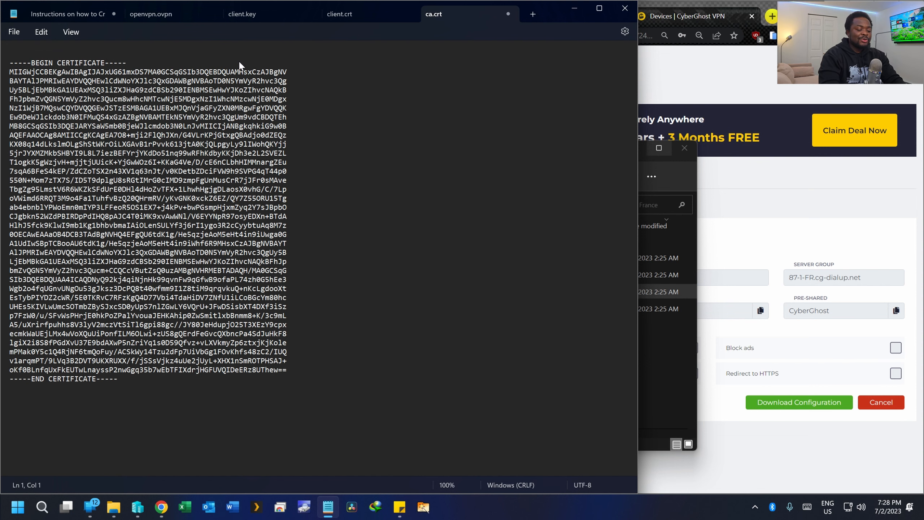
text(<)
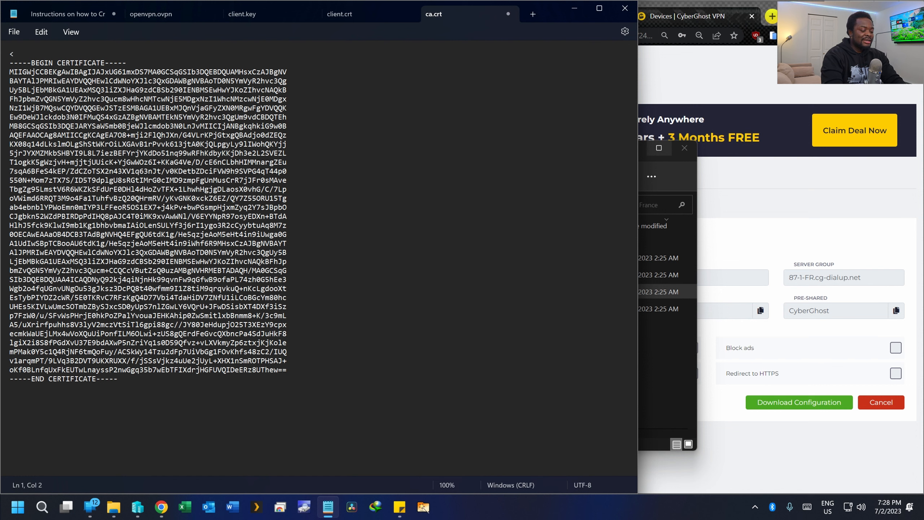
text(ca>)
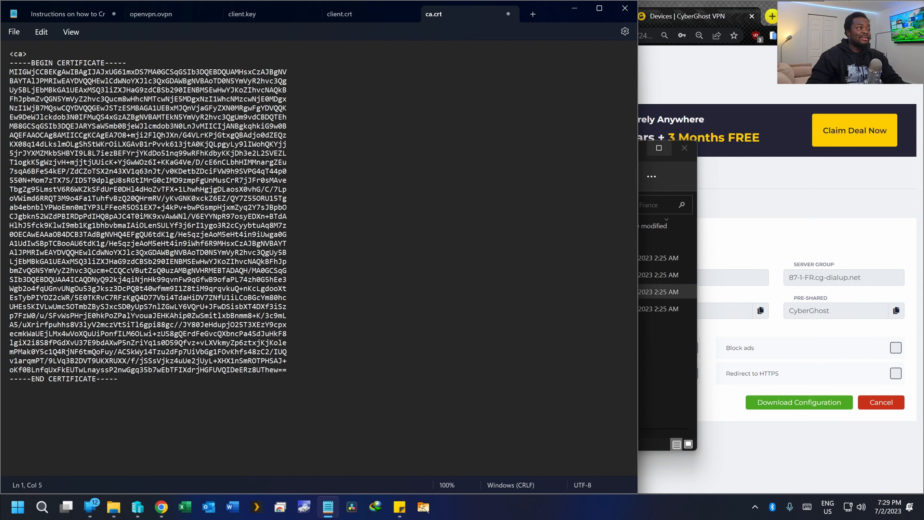
drag(46, 54, 1, 54)
key(ctrl+c)
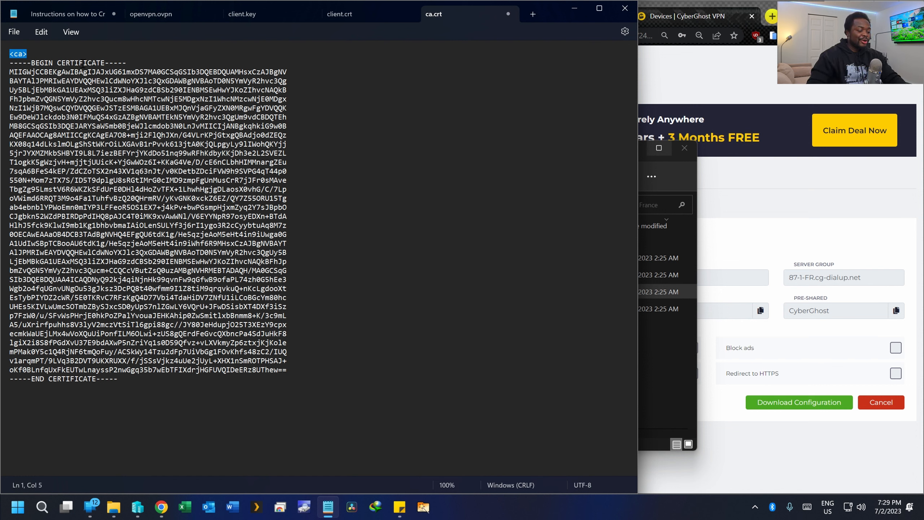
click(27, 392)
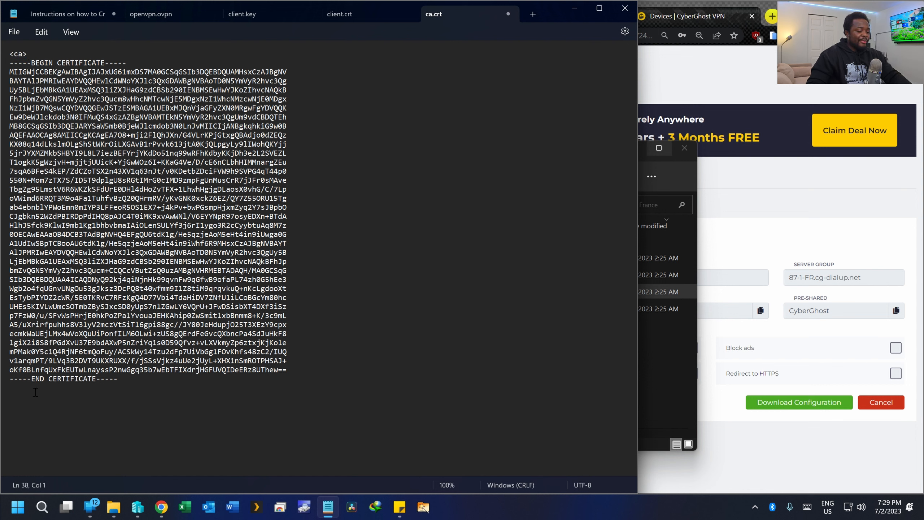
key(ctrl+v)
key(Left)
key(Left)
key(Left)
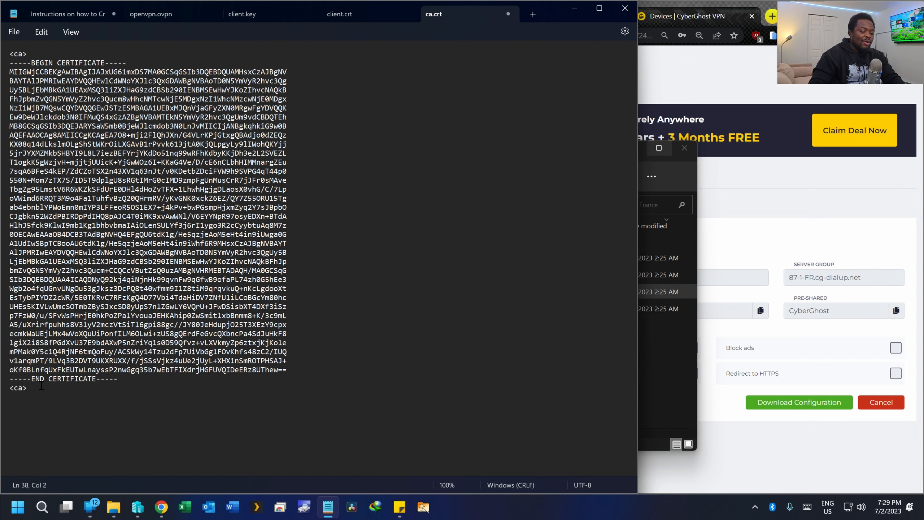
text(/)
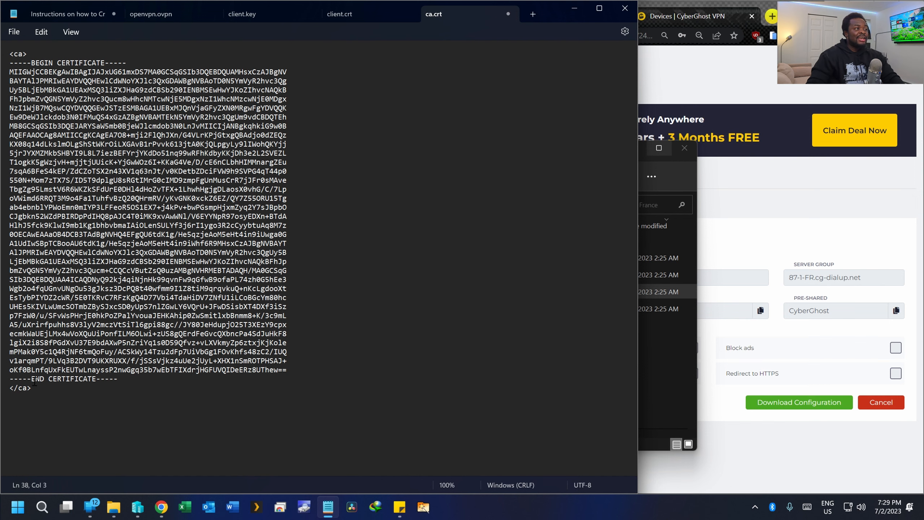
drag(52, 390, 109, 302)
click(174, 144)
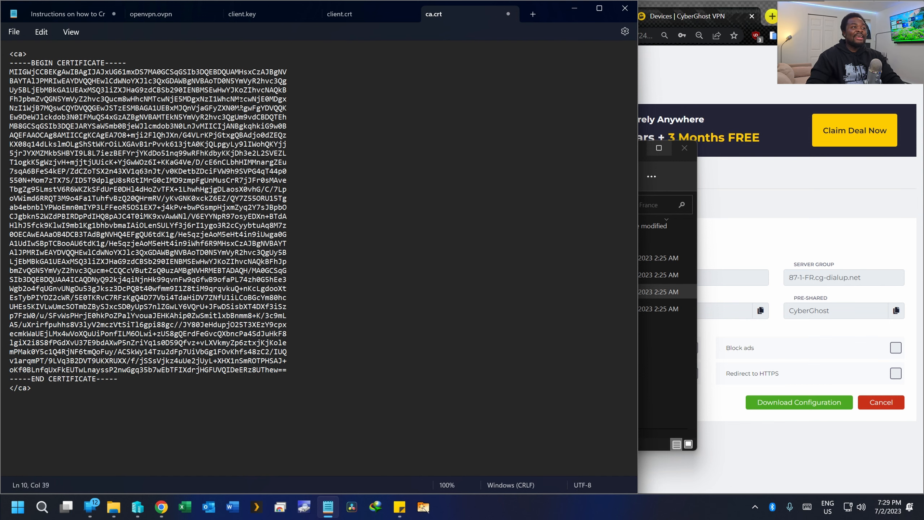
click(353, 13)
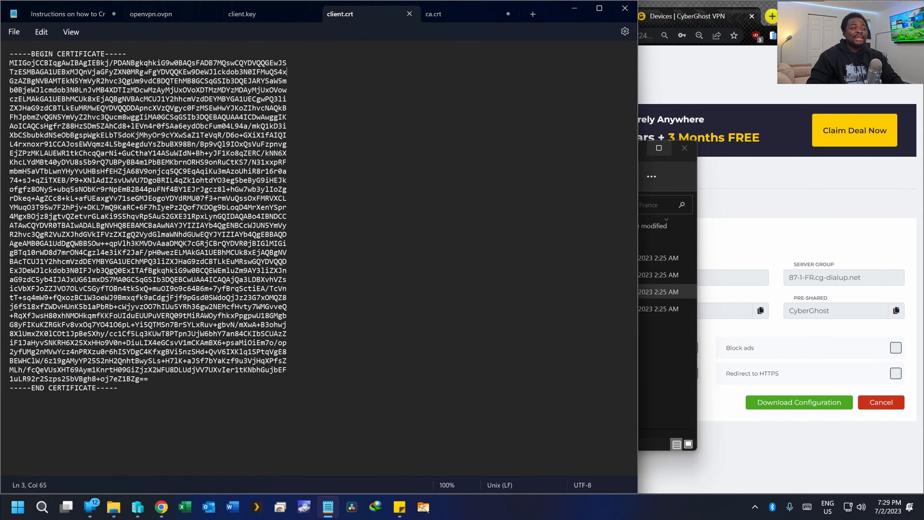
- Copy the <cert> tag from the instructions and paste it above the client certificate
click(55, 16)
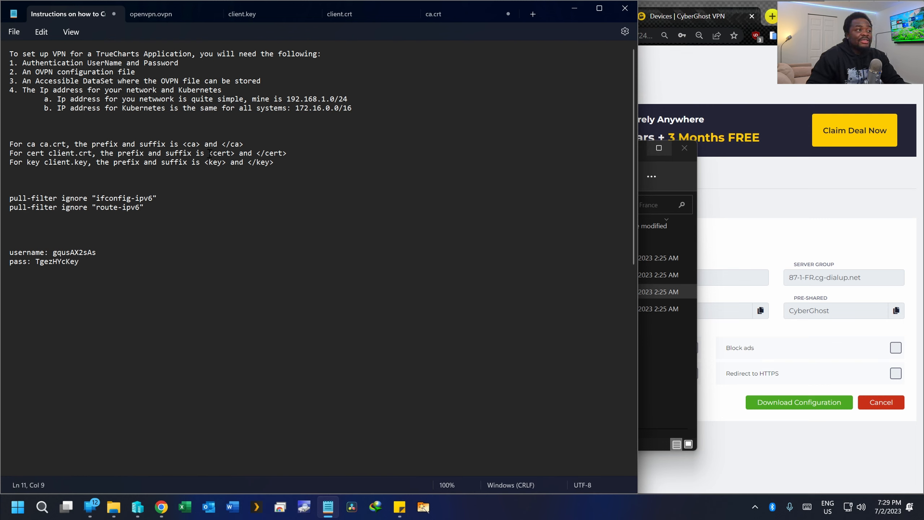
drag(209, 153, 214, 153)
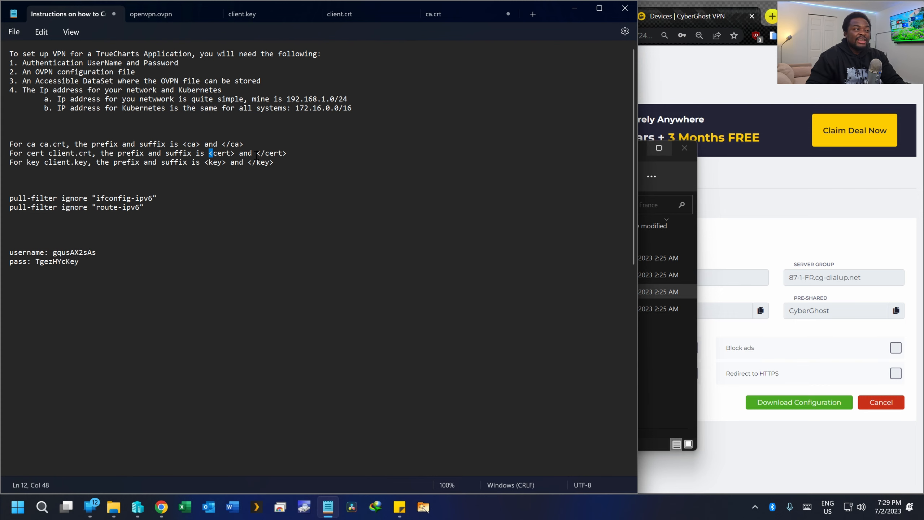
drag(210, 154, 236, 154)
key(ctrl+c)
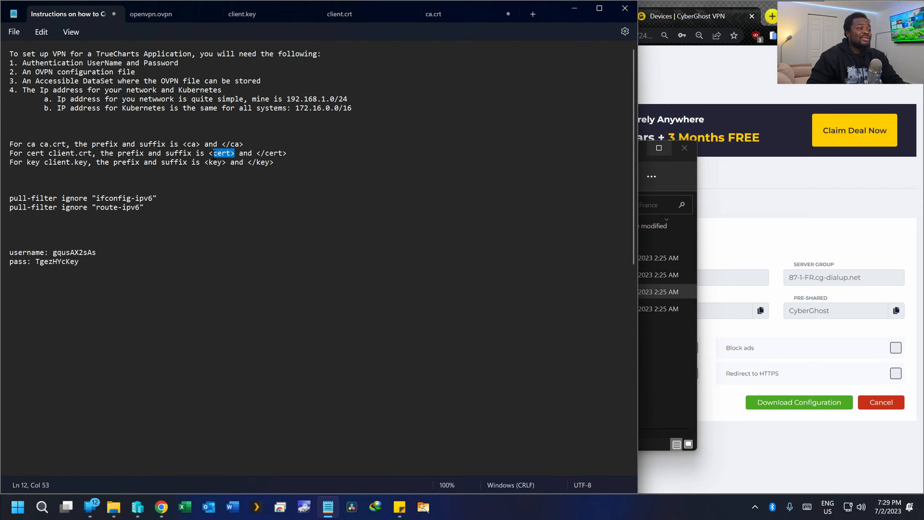
click(342, 14)
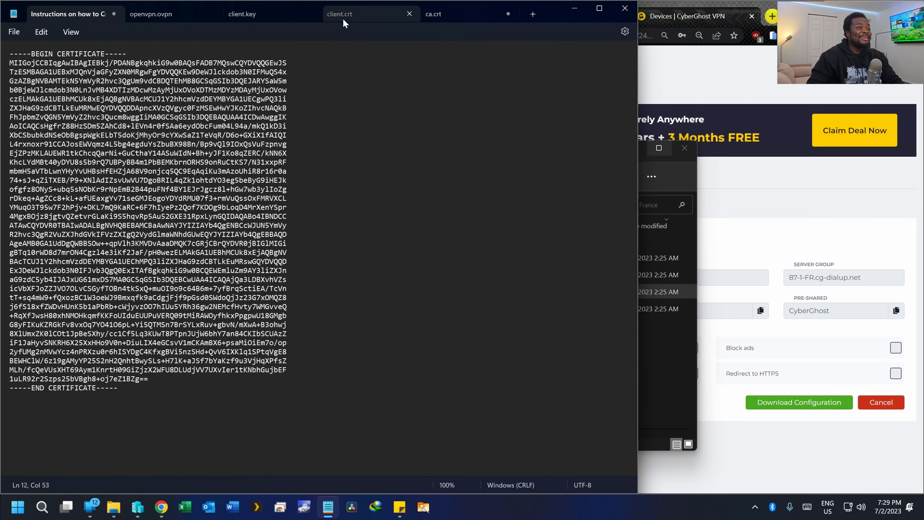
triple_click(11, 55)
click(11, 55)
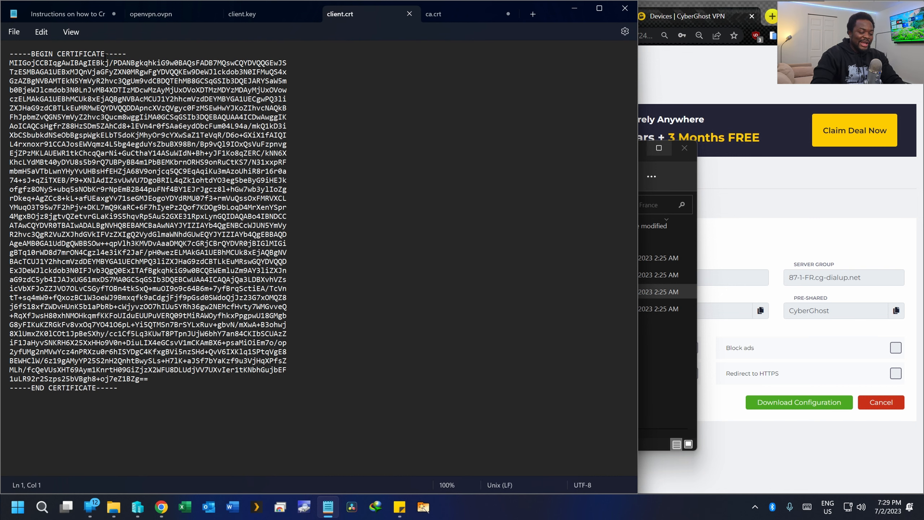
key(Return)
key(Up)
key(ctrl+v)
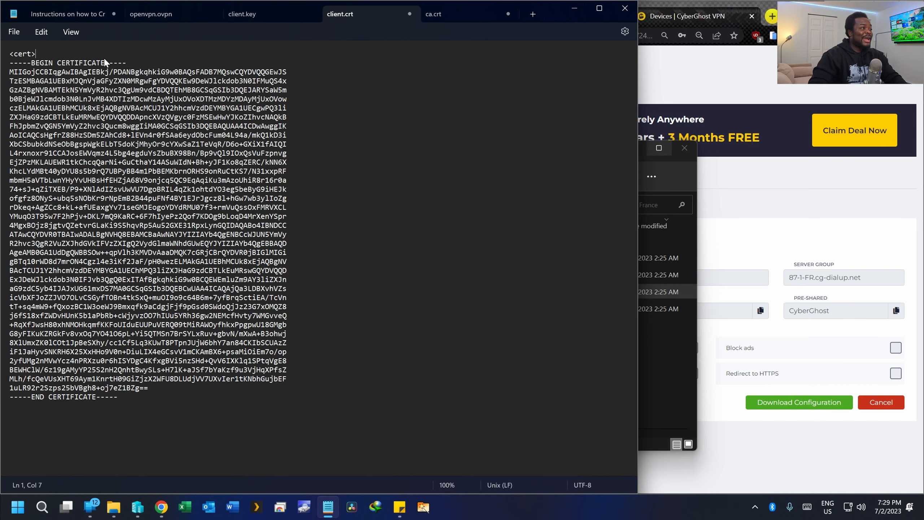
- Add a closing </cert> line below END CERTIFICATE in client.crt
click(118, 397)
key(Return)
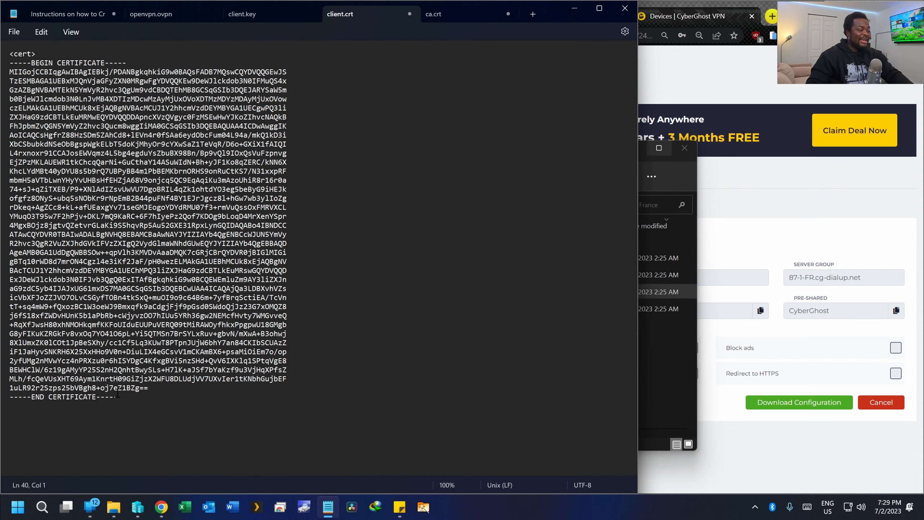
key(ctrl+v)
click(14, 405)
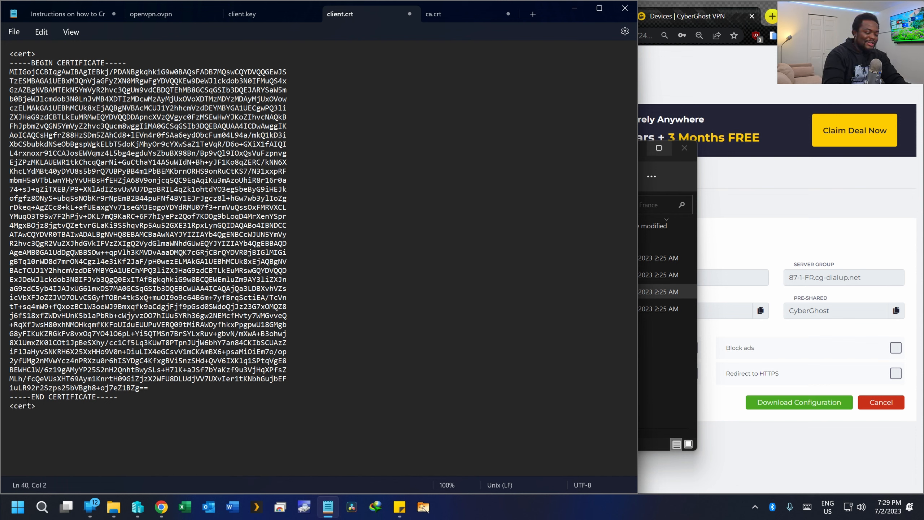
text(/)
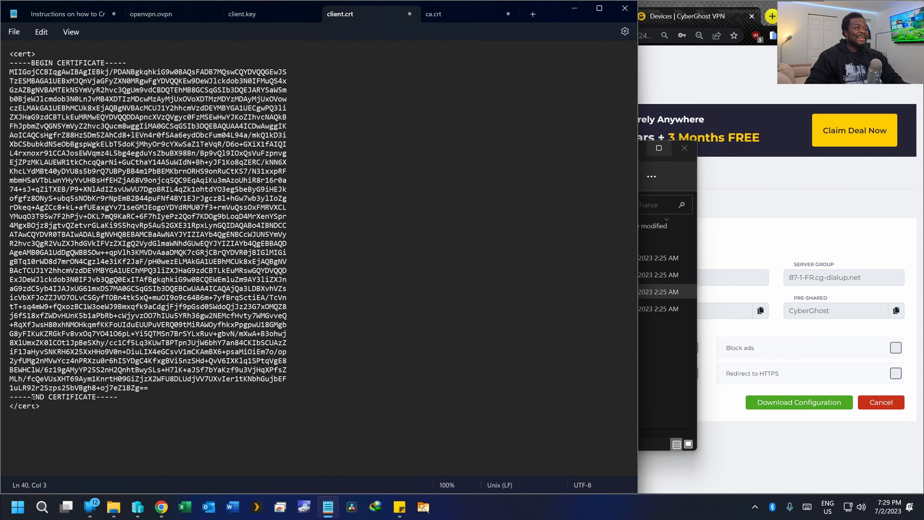
click(271, 13)
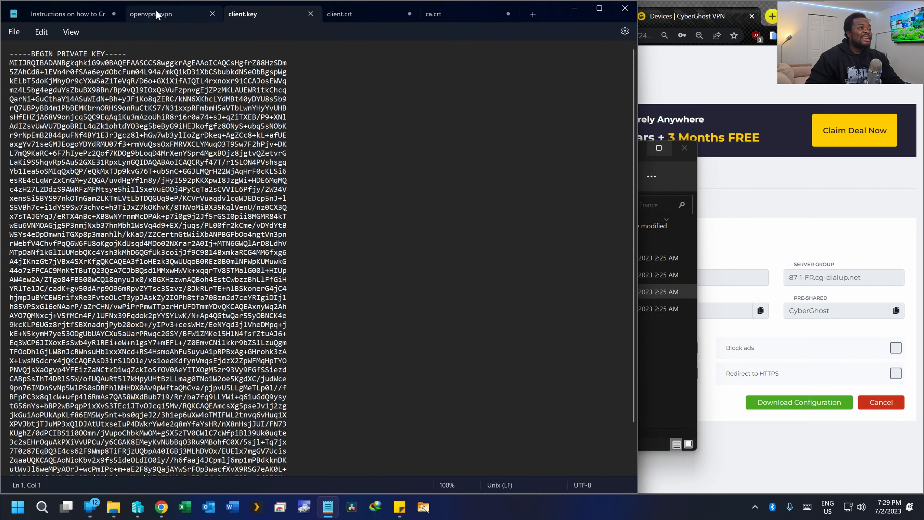
- Add a <key> line above the private key in client.key
click(71, 13)
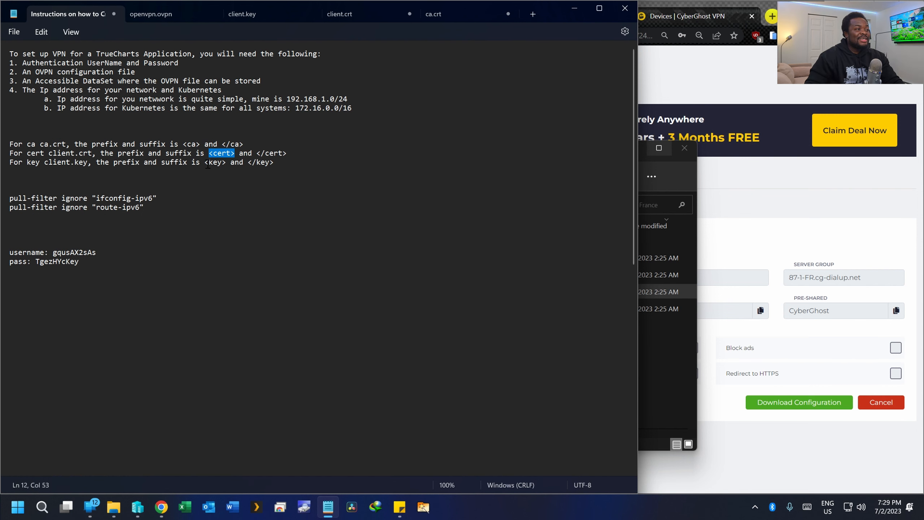
click(163, 12)
click(250, 16)
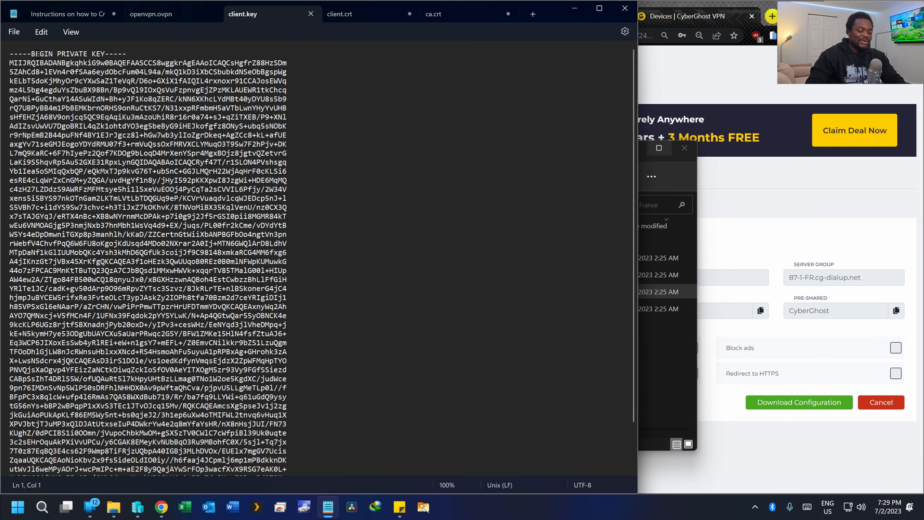
key(Return)
key(Up)
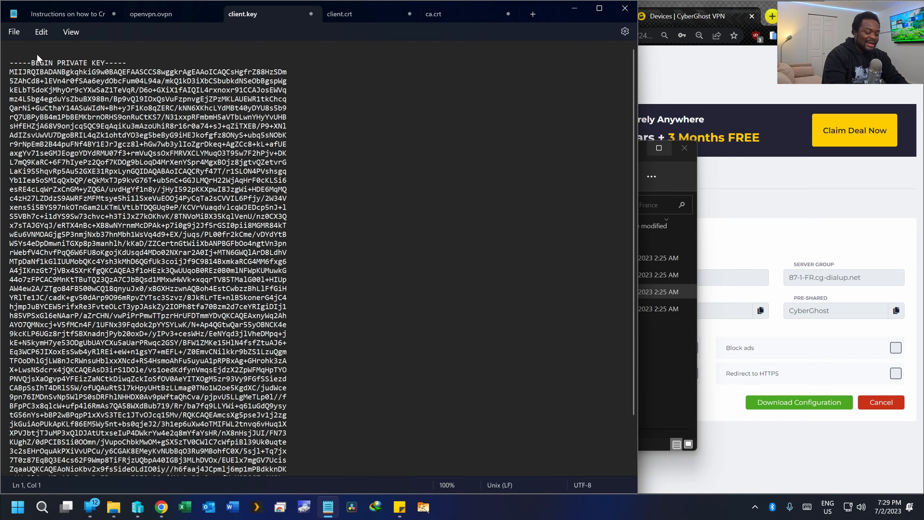
text(<kay>)
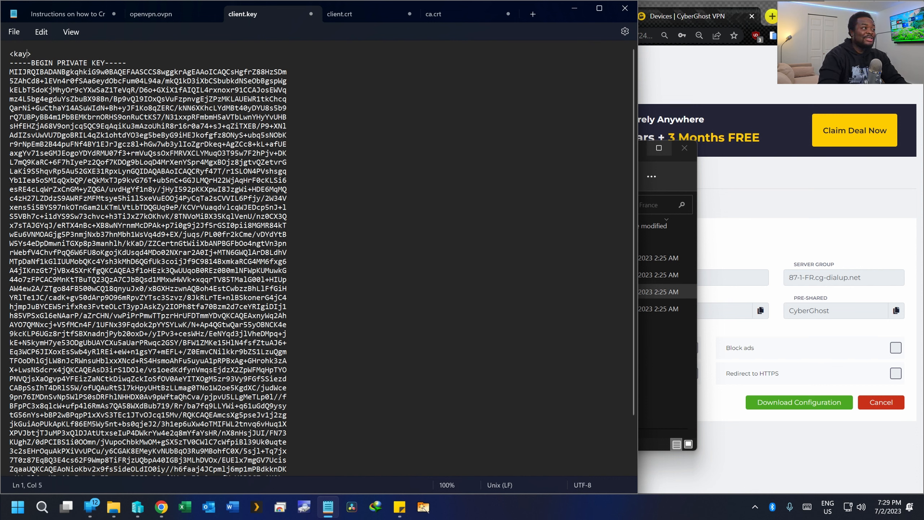
key(Delete)
text(e)
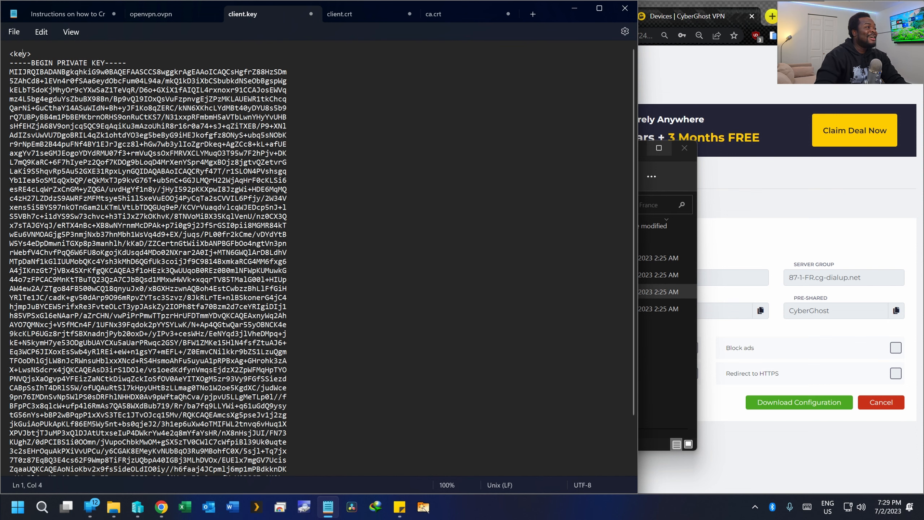
key(shift+Home)
key(ctrl+c)
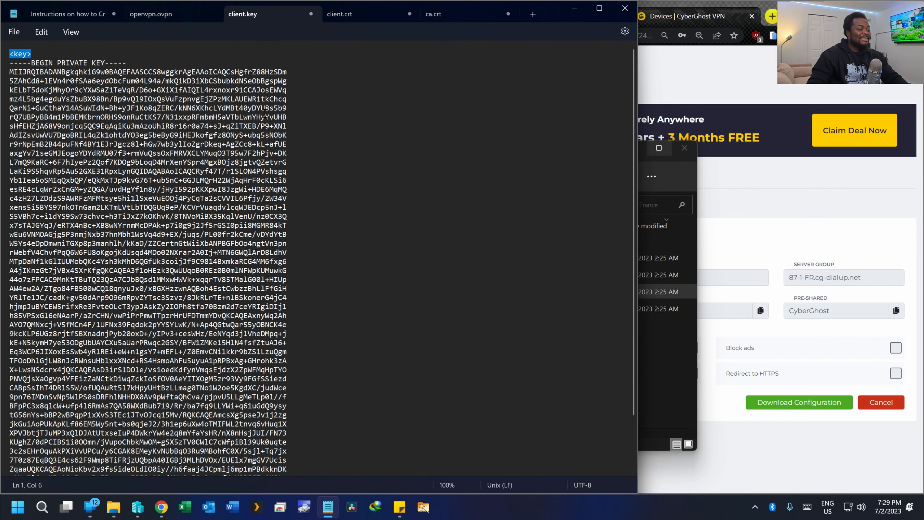
- Paste the tag below END PRIVATE KEY and change it to </key>
scroll(273, 172, down, 3)
click(29, 472)
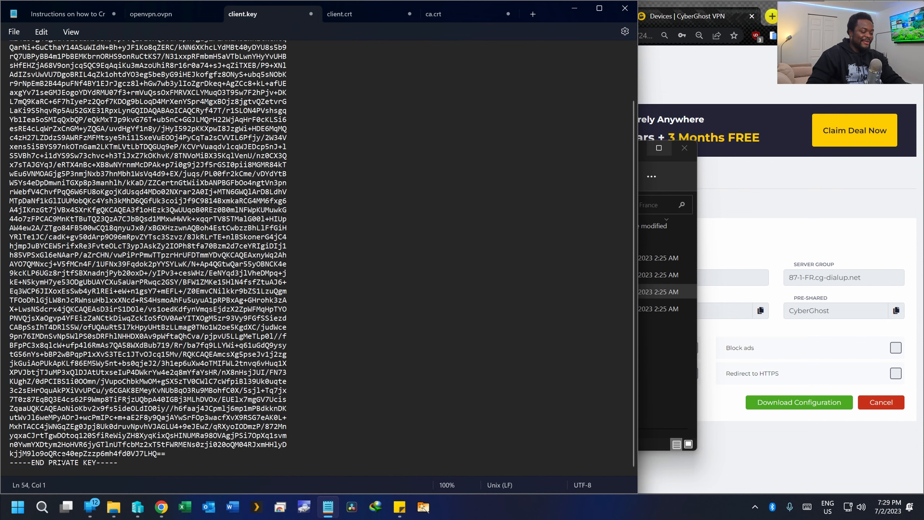
key(ctrl+v)
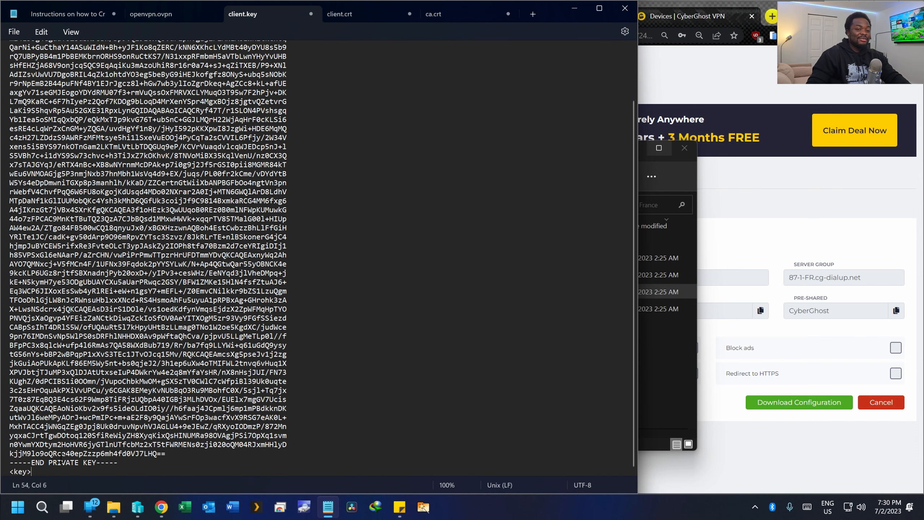
click(13, 471)
text(/)
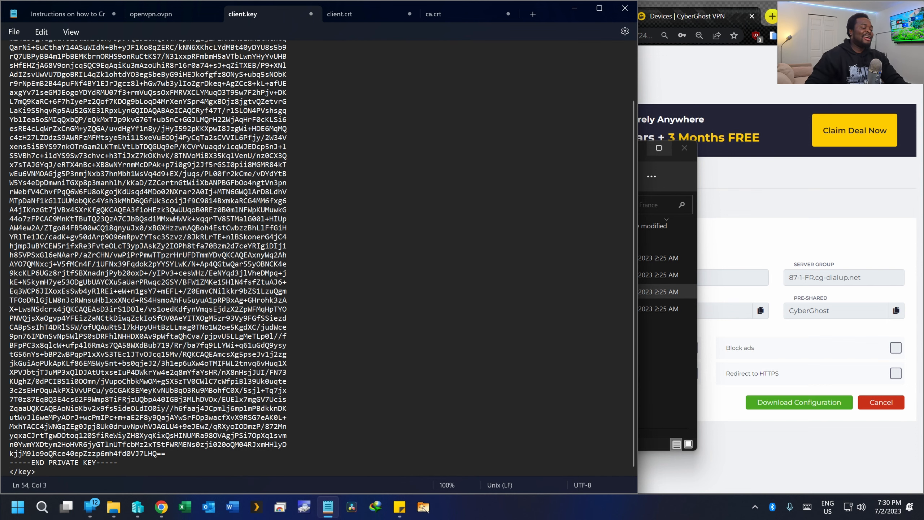
click(157, 353)
scroll(157, 353, up, 3)
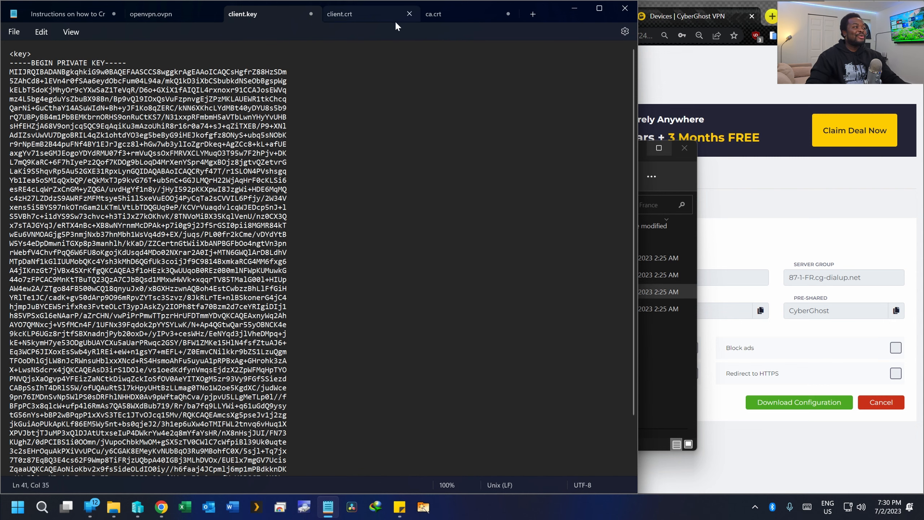
- Check that ca.crt, client.crt and client.key all carry their wrapper tags
click(437, 15)
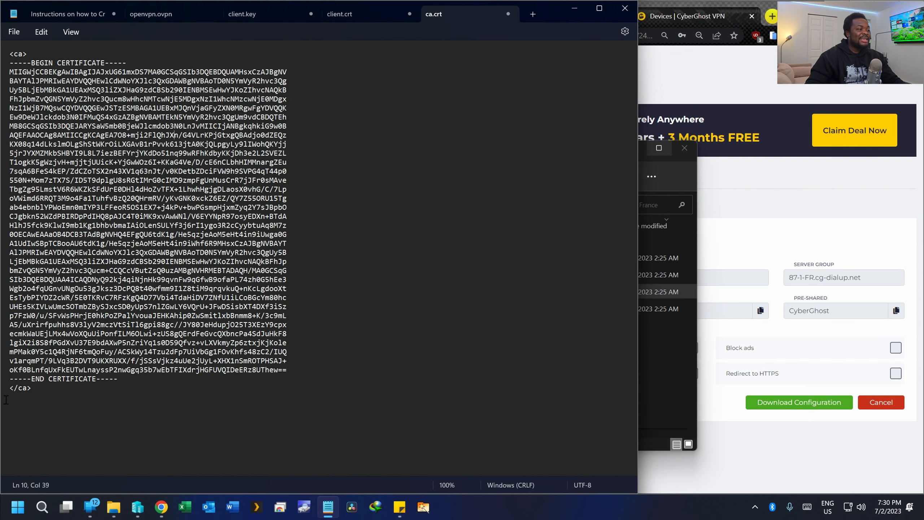
click(342, 15)
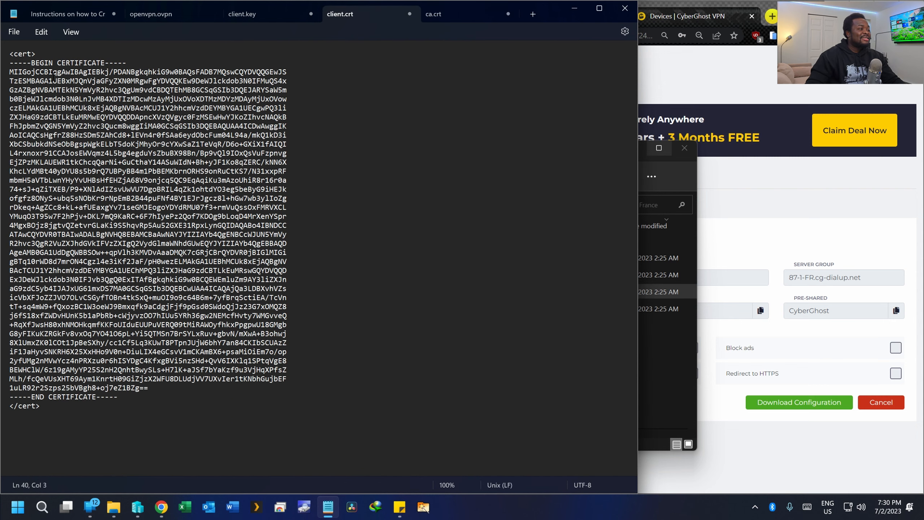
click(247, 14)
scroll(69, 469, down, 4)
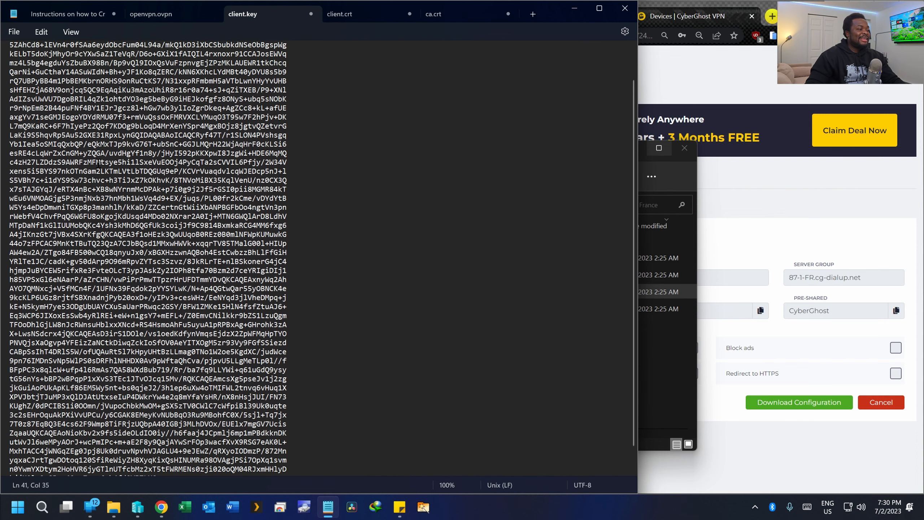
scroll(427, 193, up, 3)
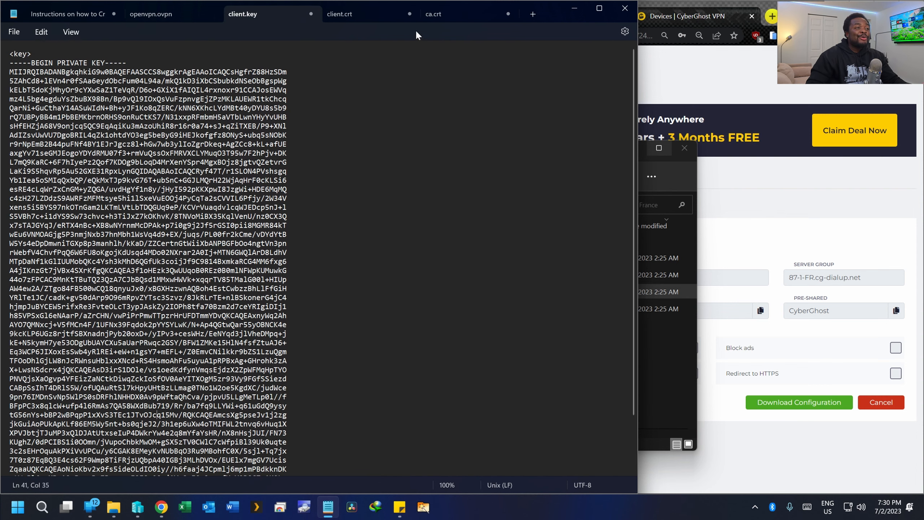
- Select the full <ca>-wrapped certificate block in ca.crt
click(432, 18)
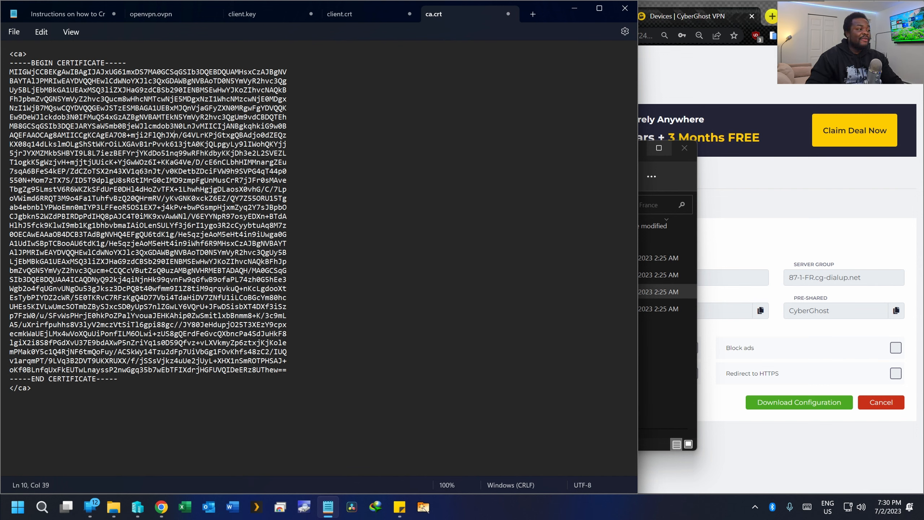
drag(42, 392, 7, 50)
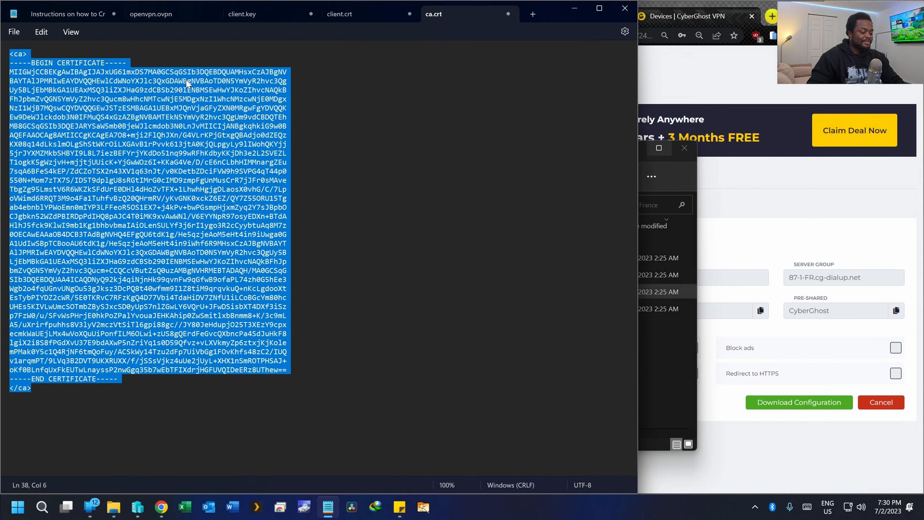
click(150, 14)
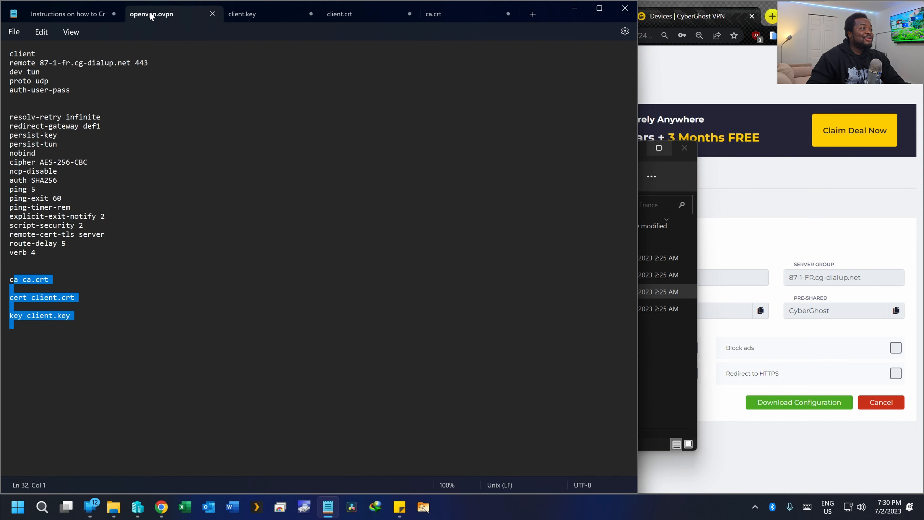
click(116, 314)
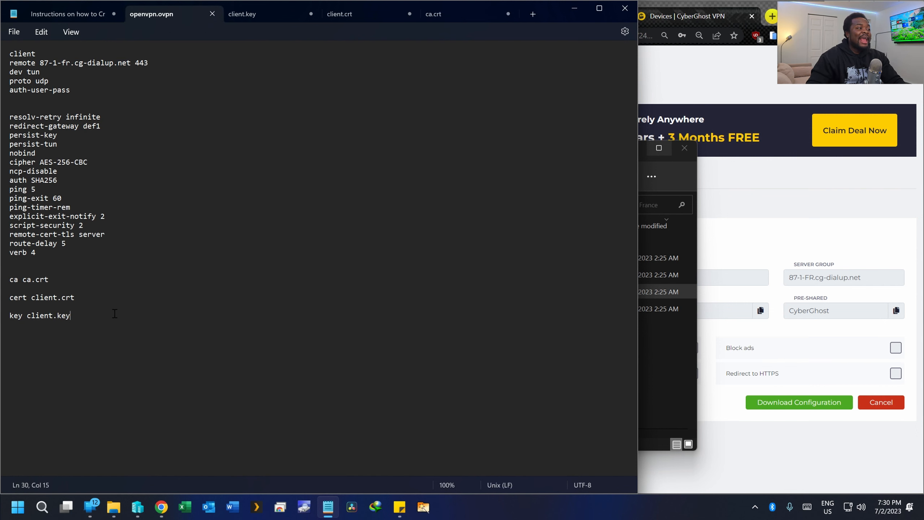
click(431, 15)
- Paste the CA block over the 'ca ca.crt' line in openvpn.ovpn
click(128, 13)
triple_click(5, 283)
click(21, 279)
double_click(21, 279)
triple_click(21, 279)
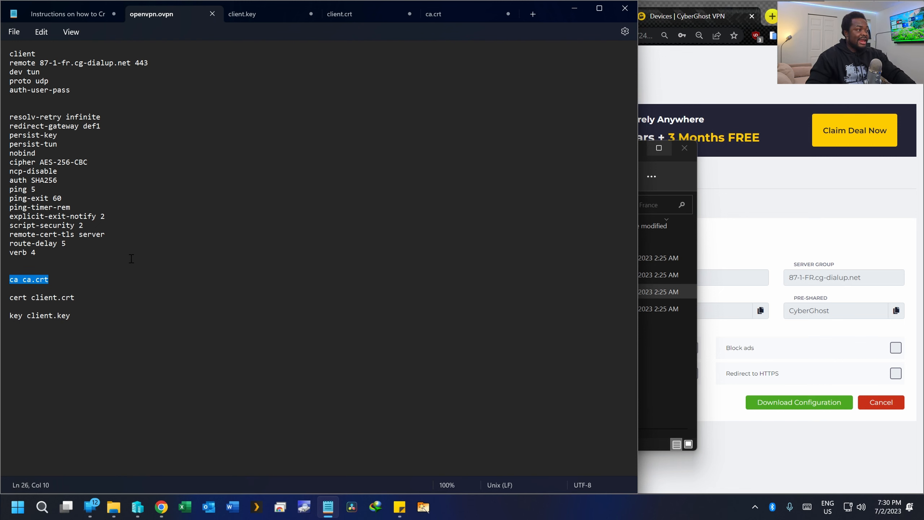
key(ctrl+v)
scroll(131, 259, down, 2)
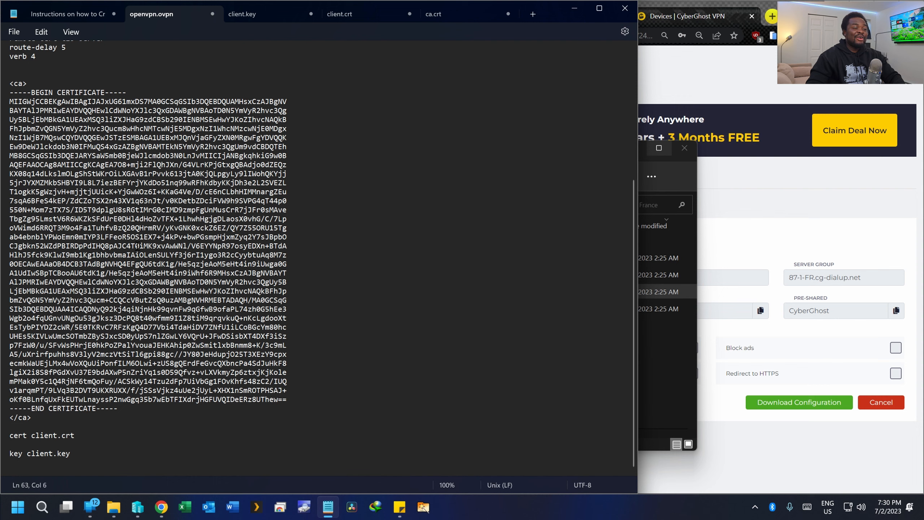
- Replace the 'cert client.crt' line in openvpn.ovpn with the <cert>-wrapped client certificate
click(331, 17)
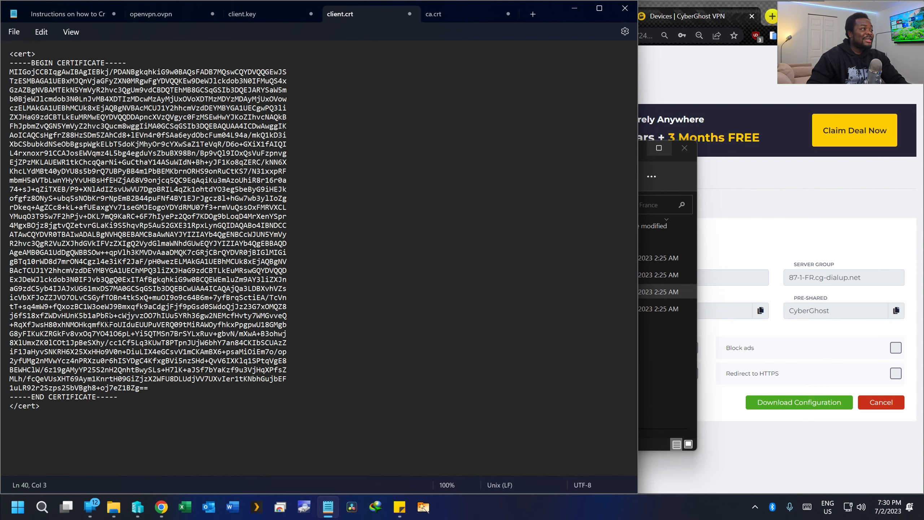
drag(55, 407, 3, 54)
key(ctrl+c)
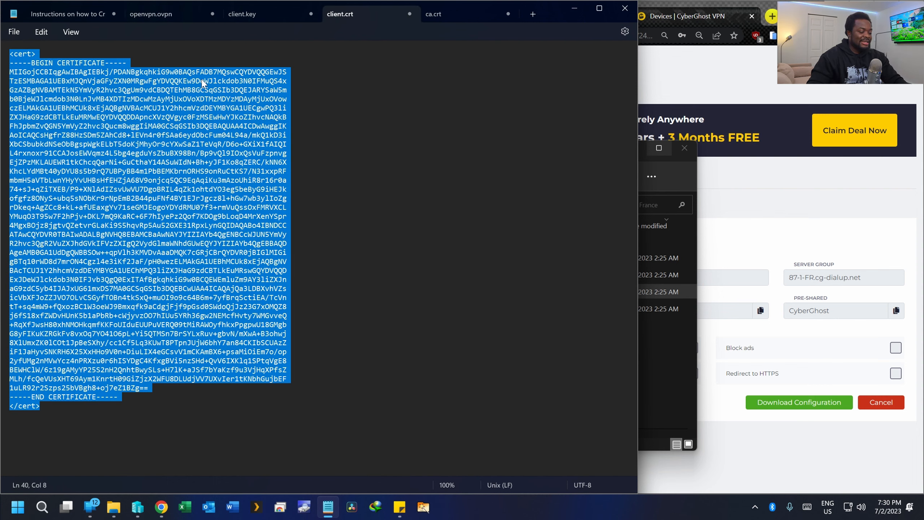
click(170, 13)
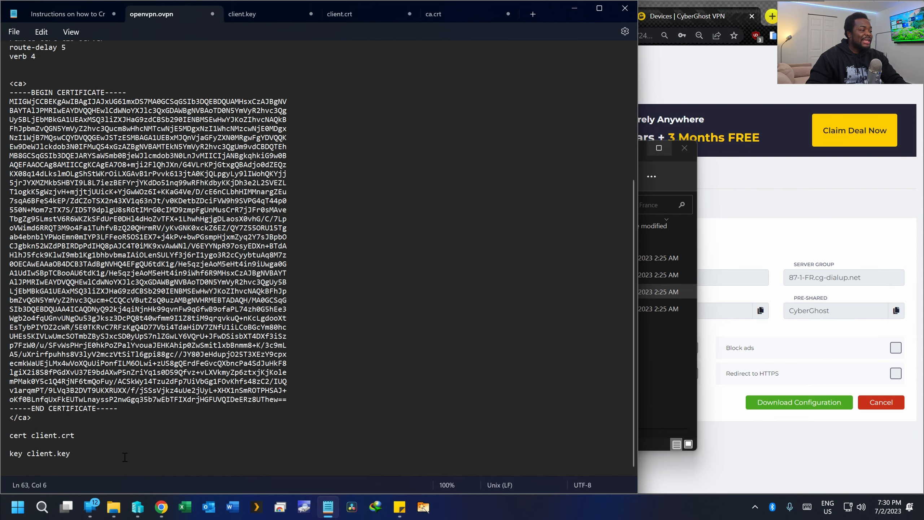
drag(76, 436, 10, 435)
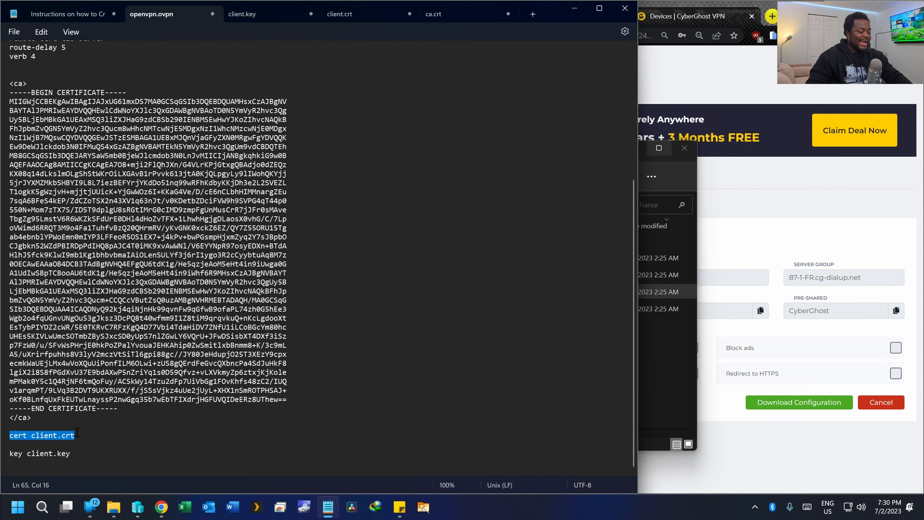
key(ctrl+v)
scroll(86, 399, down, 2)
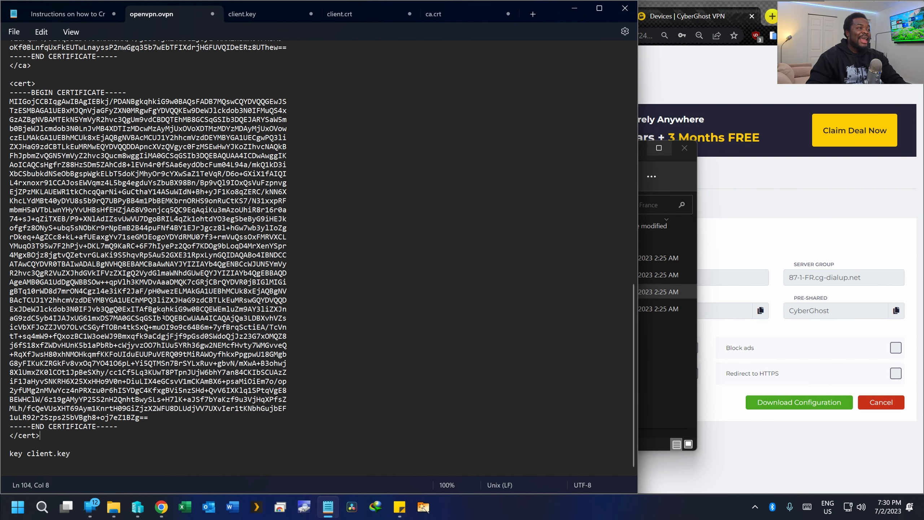
- Replace the 'key client.key' line with the <key>-wrapped private key
click(288, 10)
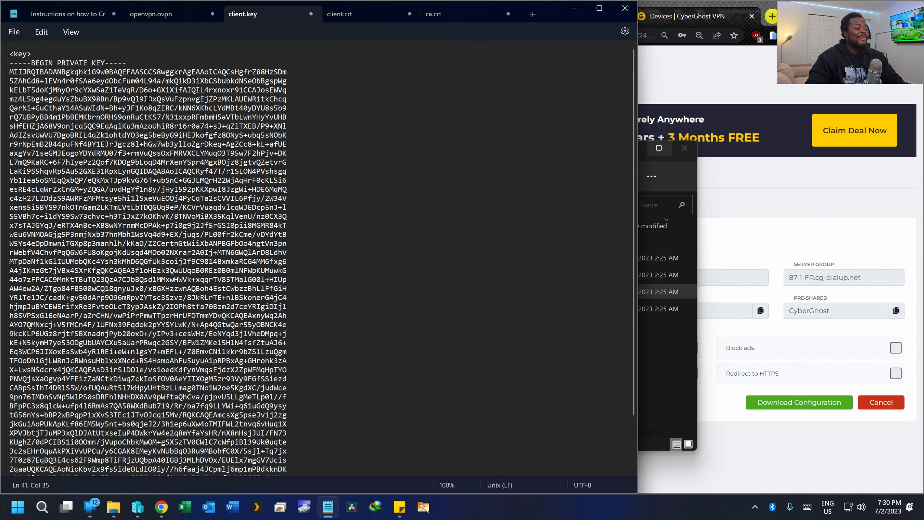
scroll(115, 223, down, 2)
drag(51, 473, 15, 45)
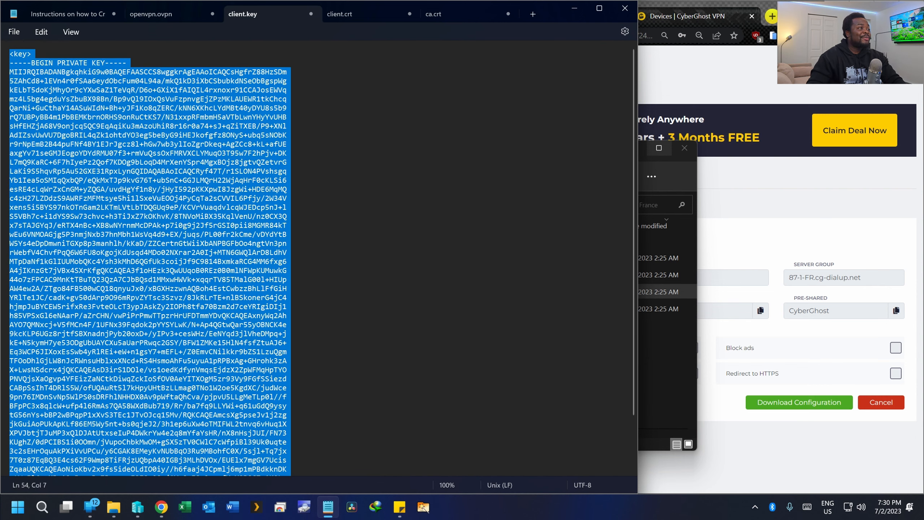
click(171, 15)
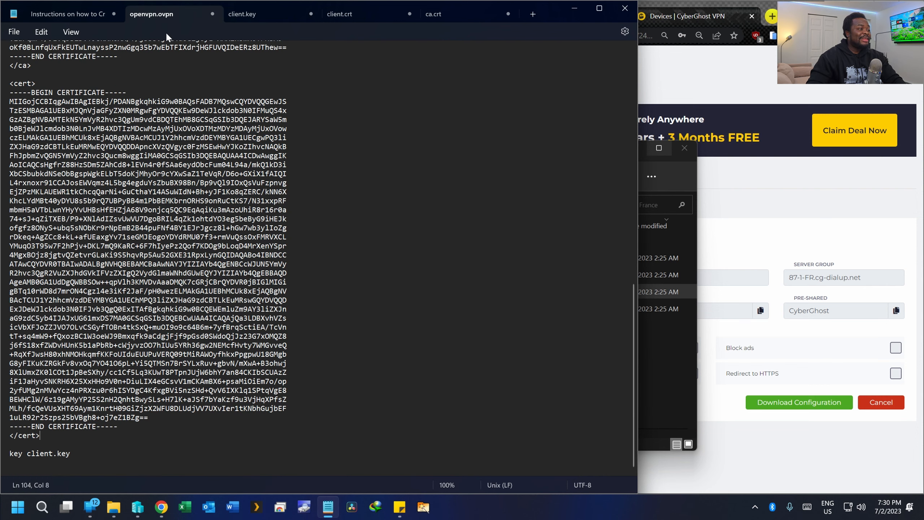
drag(78, 455, 4, 454)
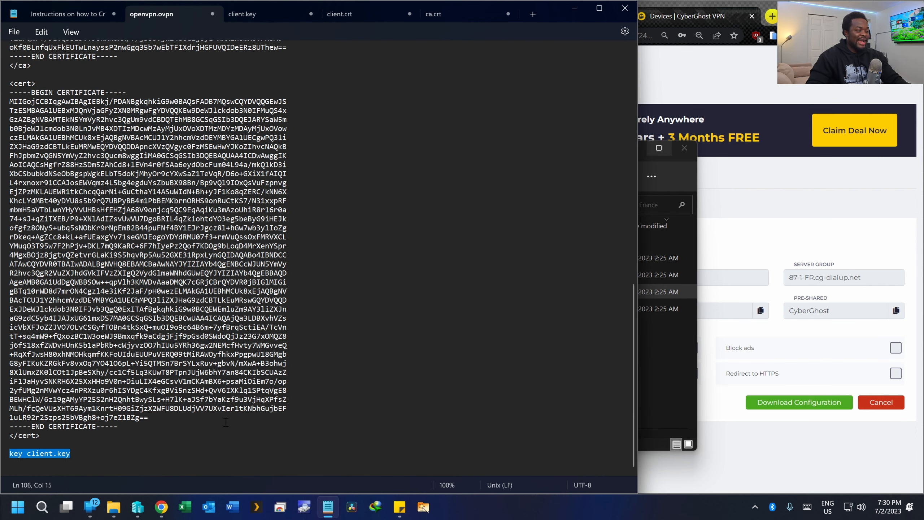
key(ctrl+v)
scroll(258, 333, up, 10)
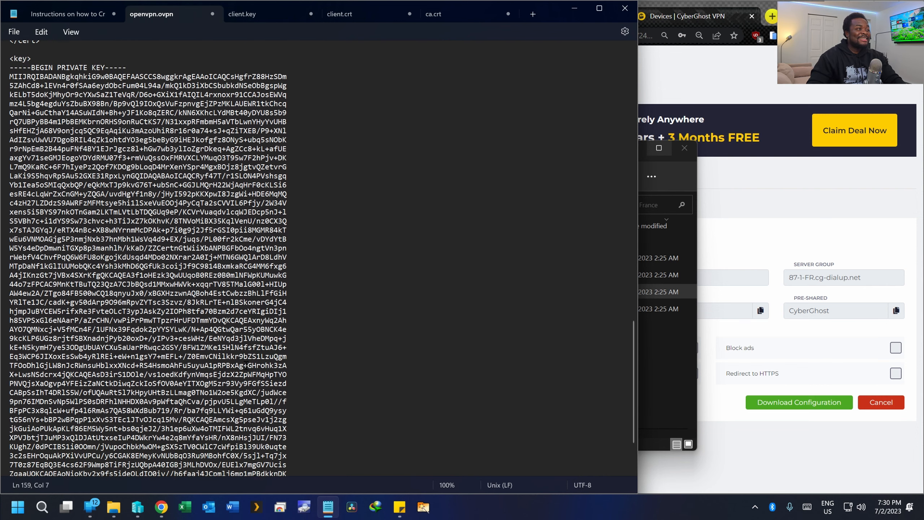
scroll(259, 334, up, 20)
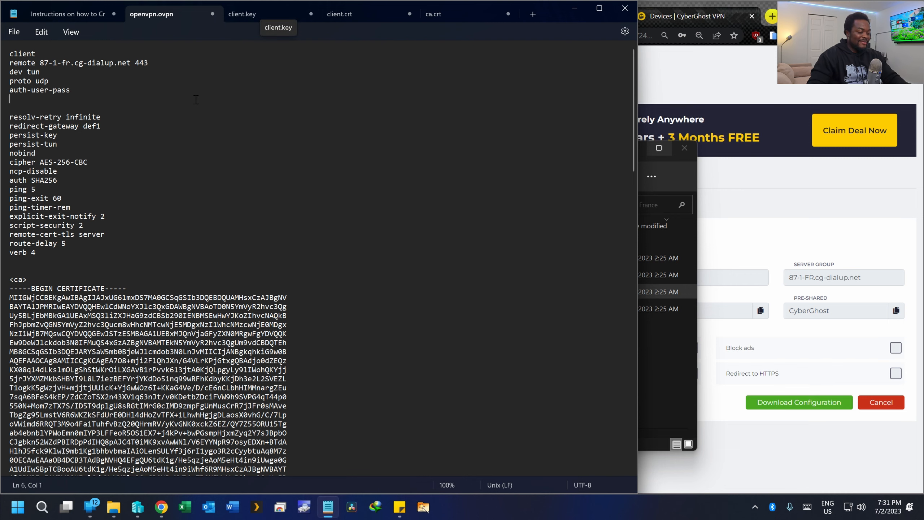
- Save client.key, client.crt and ca.crt
click(259, 15)
key(ctrl+s)
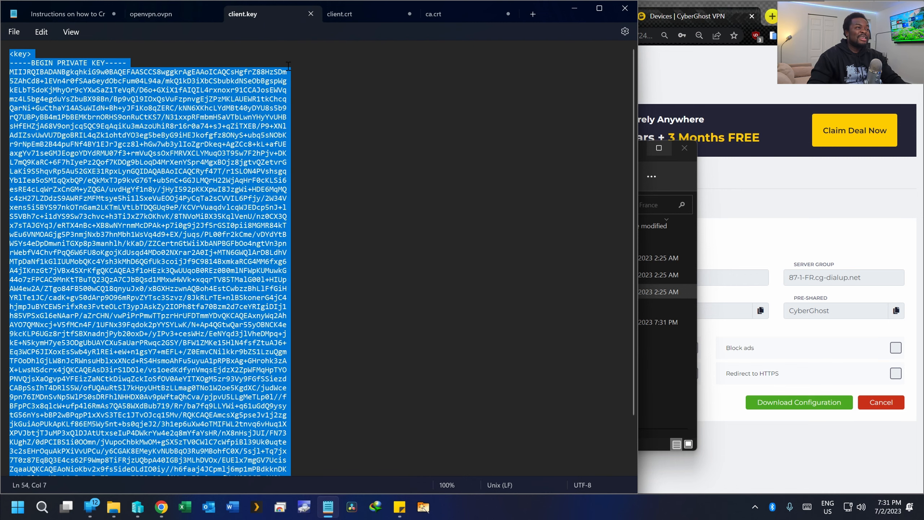
click(350, 14)
key(ctrl+s)
click(433, 15)
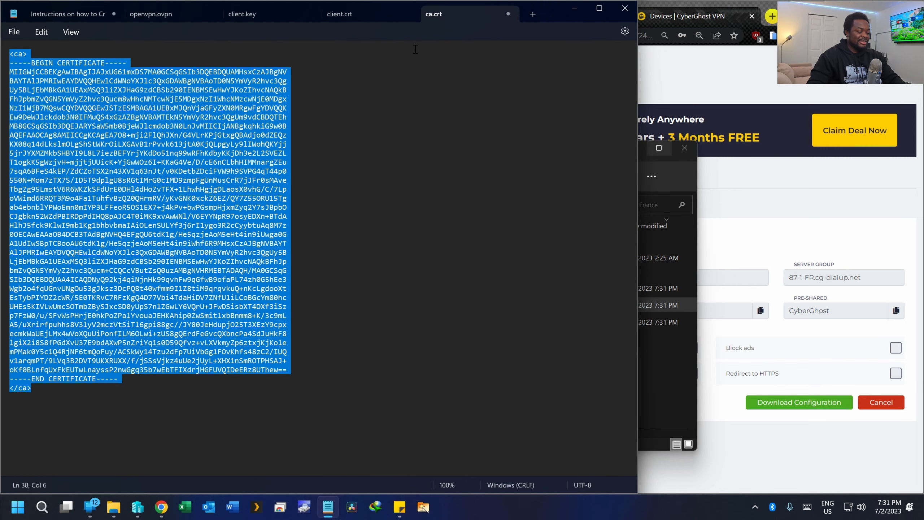
key(ctrl+s)
- Close the ca.crt, client.crt and client.key files and look over openvpn.ovpn
click(508, 14)
click(416, 13)
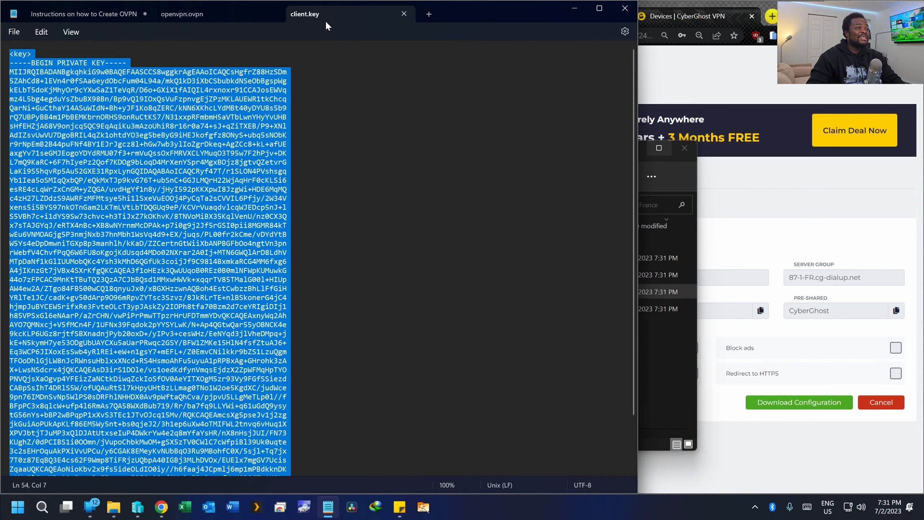
click(404, 14)
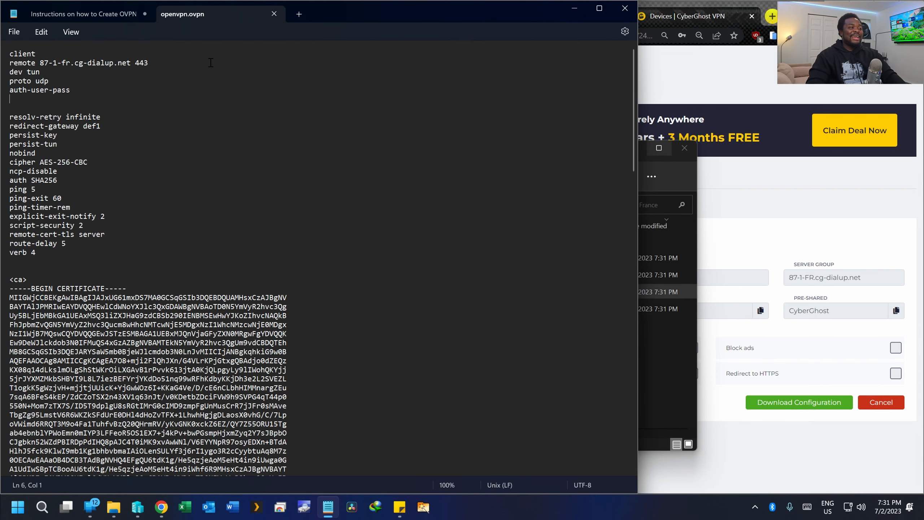
scroll(211, 69, down, 20)
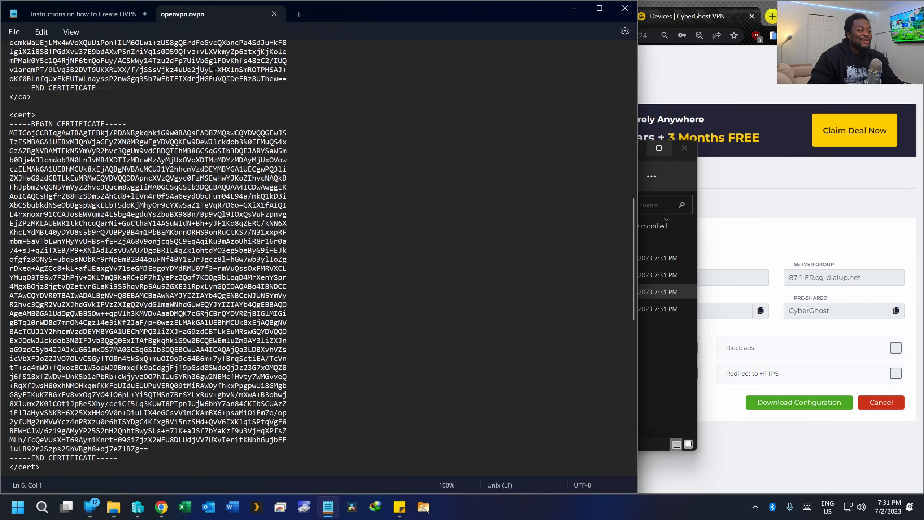
scroll(215, 72, down, 5)
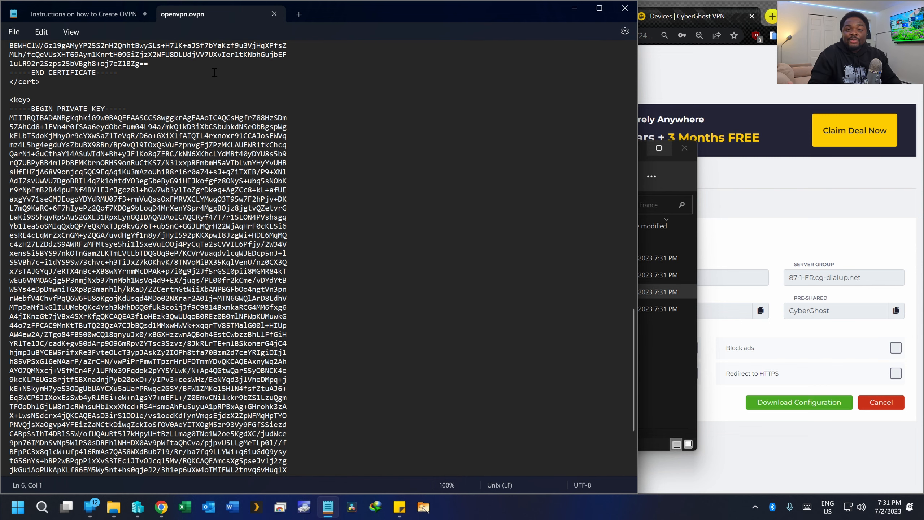
scroll(204, 99, up, 5)
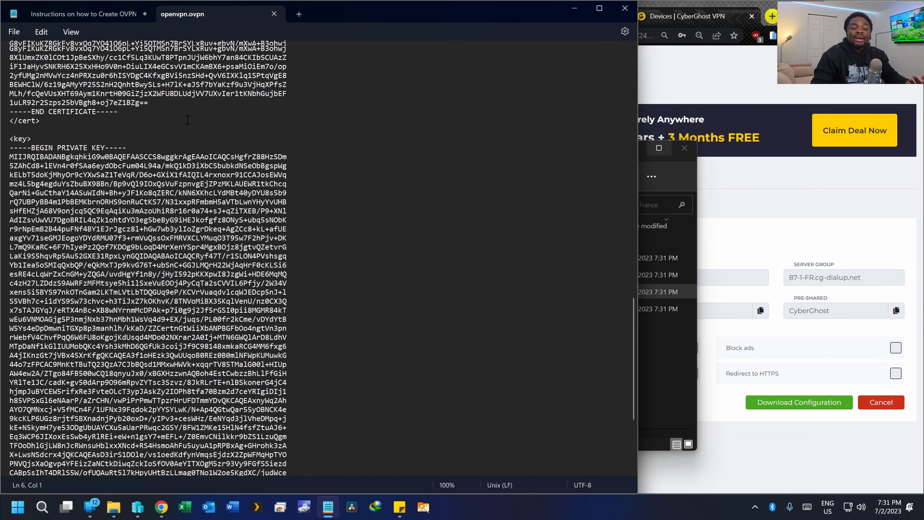
scroll(196, 124, up, 6)
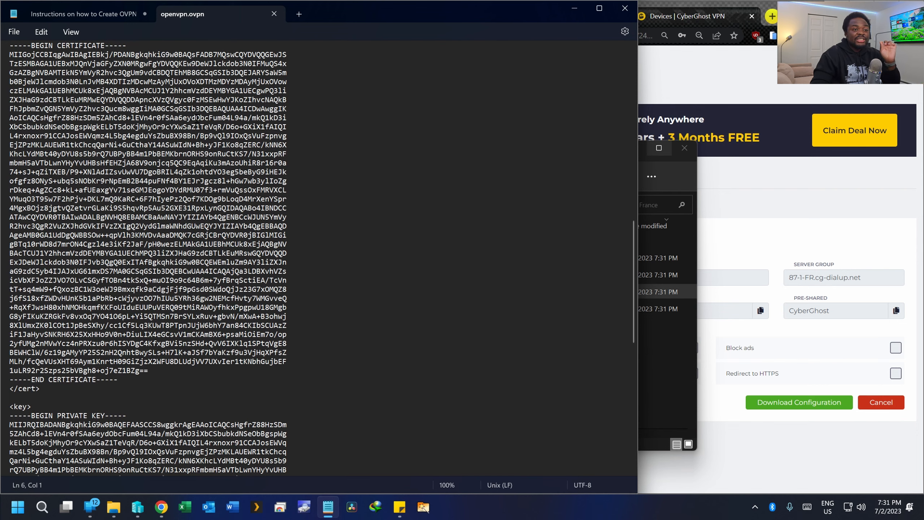
scroll(197, 118, up, 20)
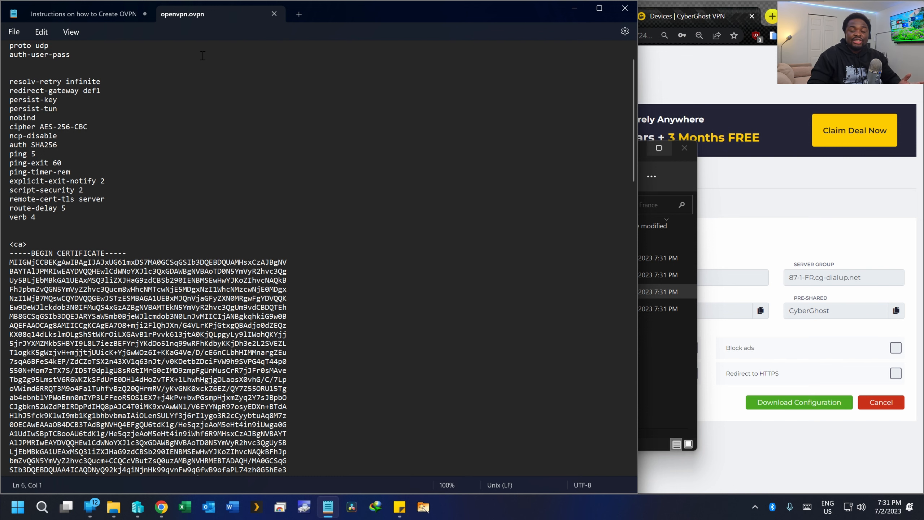
- Copy the two pull-filter ignore lines from the instructions into openvpn.ovpn after verb 4
click(91, 17)
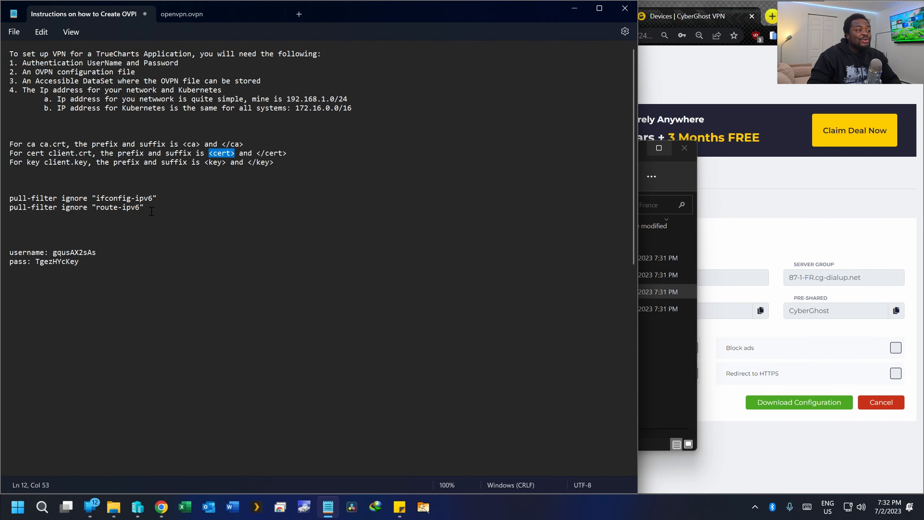
drag(151, 211, 9, 199)
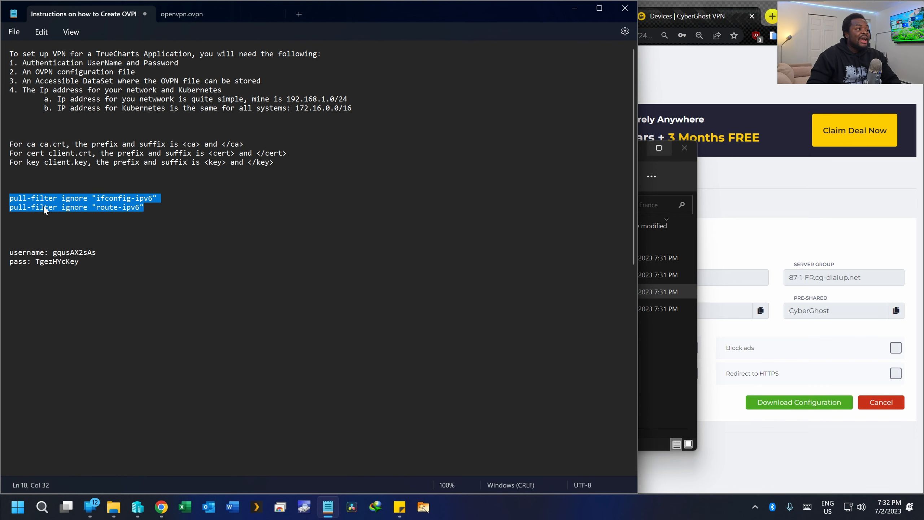
right_click(105, 203)
click(135, 259)
click(198, 14)
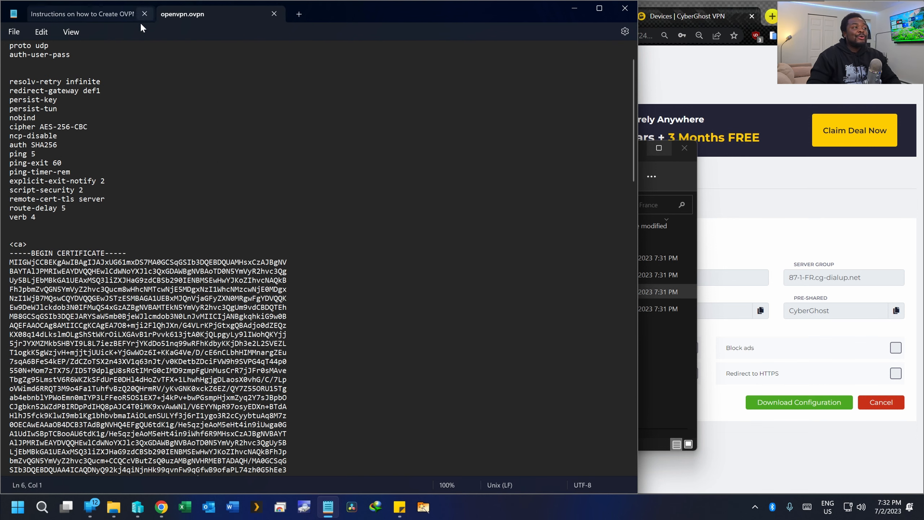
click(37, 226)
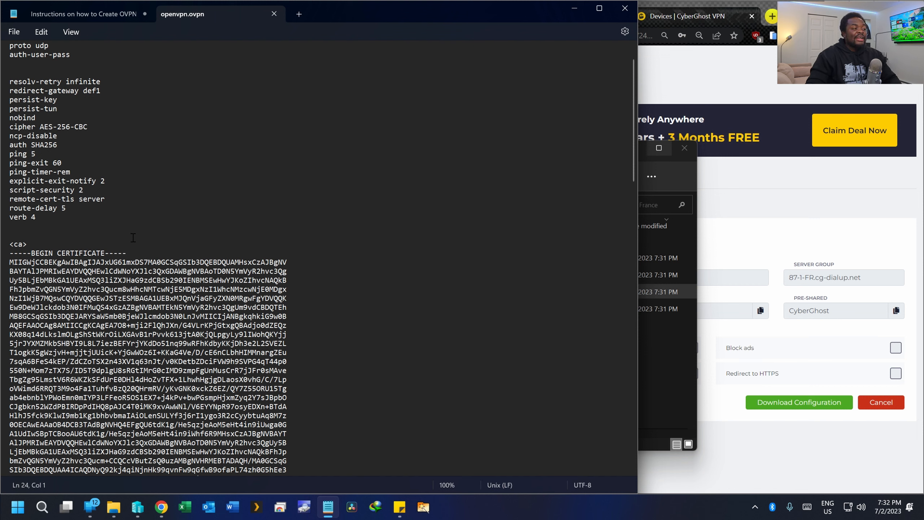
key(Return)
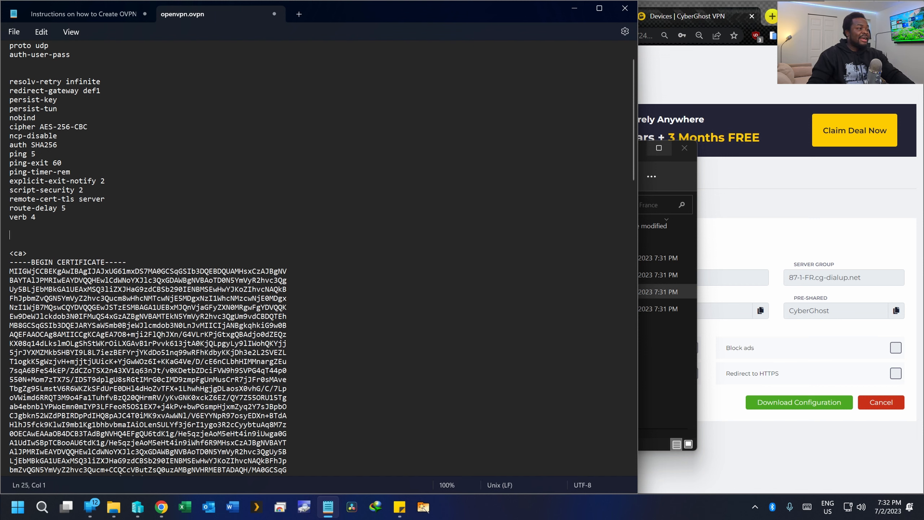
key(ctrl+v)
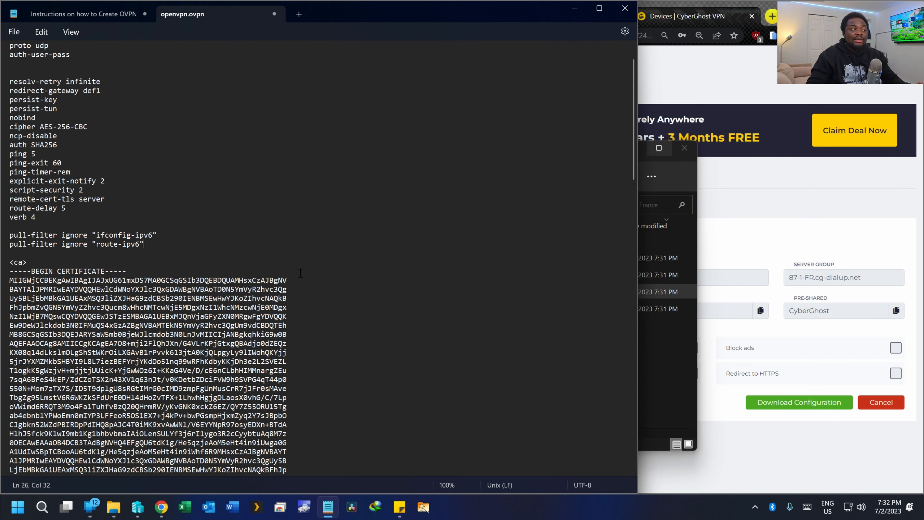
drag(160, 245, 7, 234)
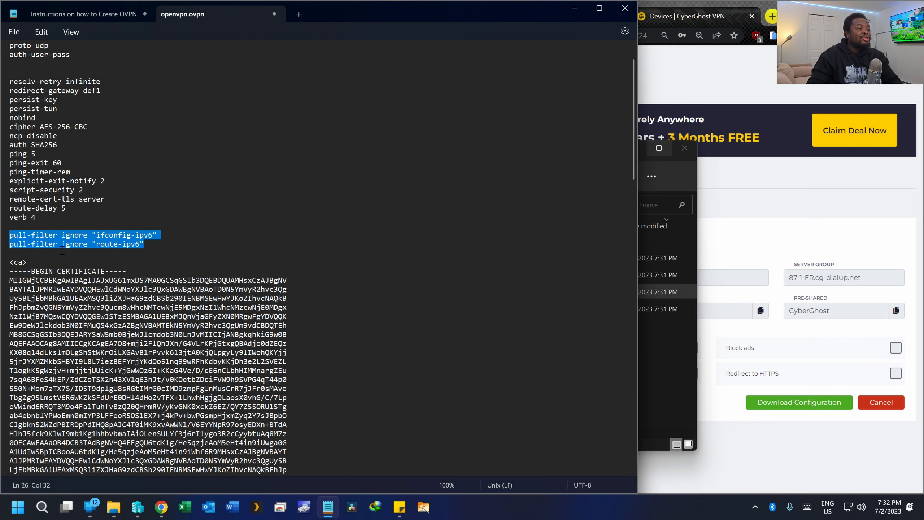
- Save openvpn.ovpn through the File menu and close it
click(67, 16)
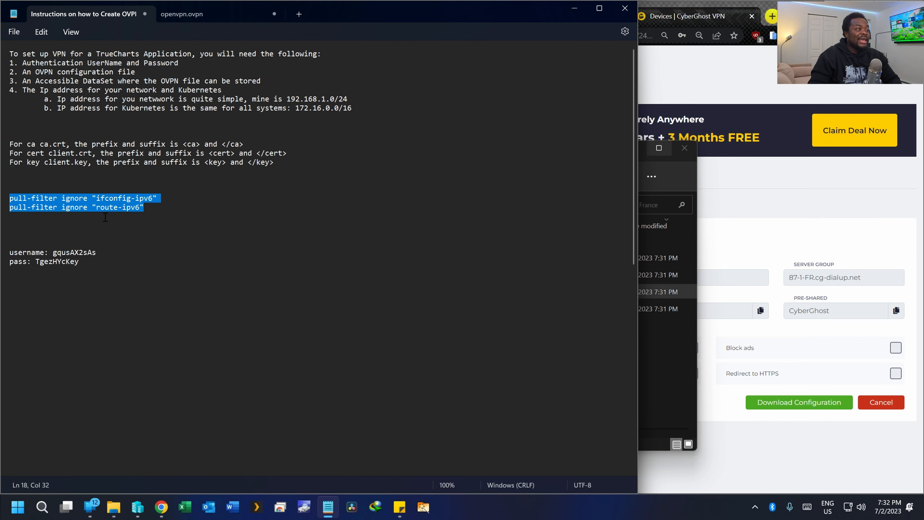
click(185, 14)
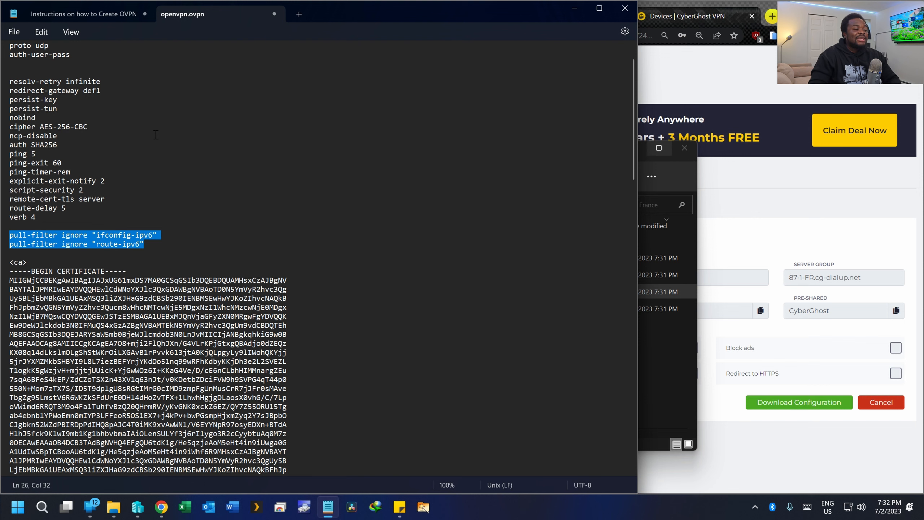
scroll(164, 98, down, 2)
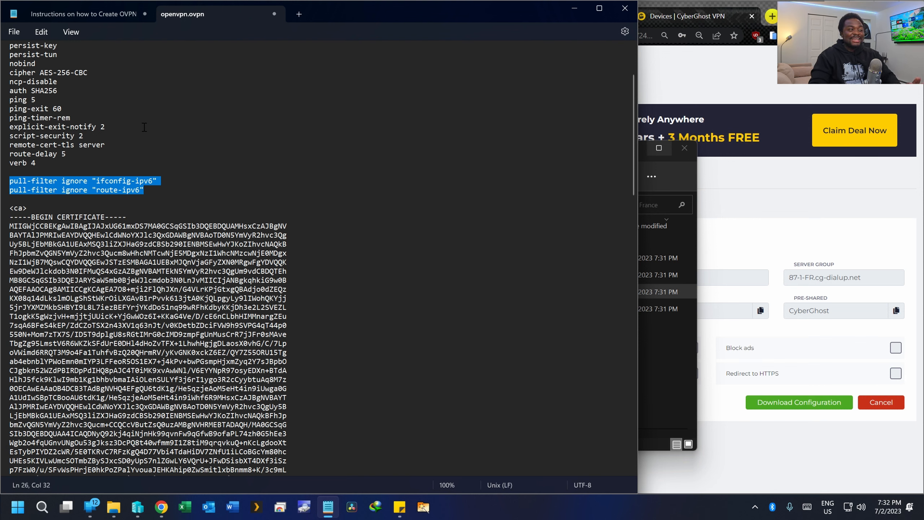
click(128, 120)
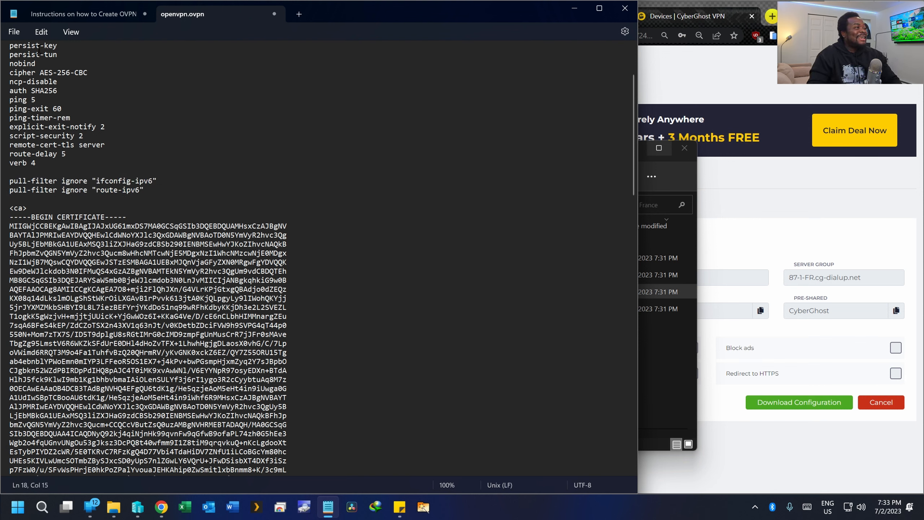
click(17, 36)
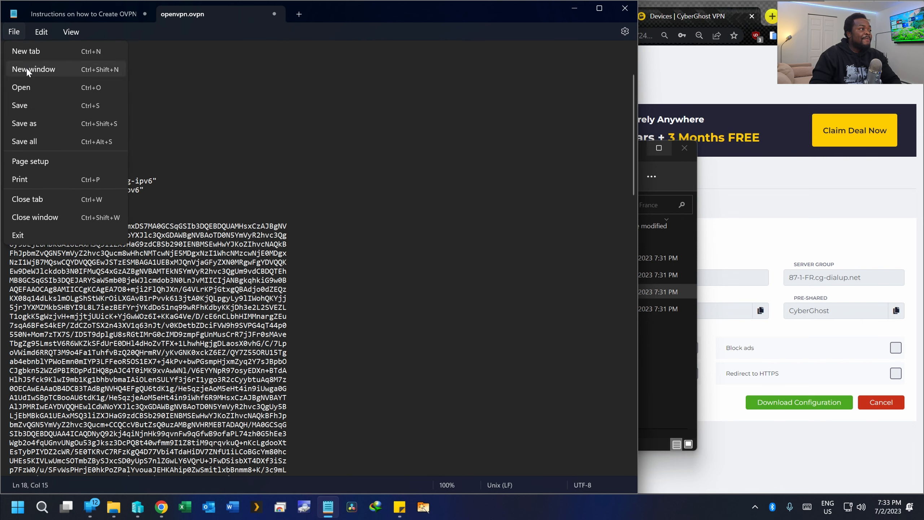
click(36, 108)
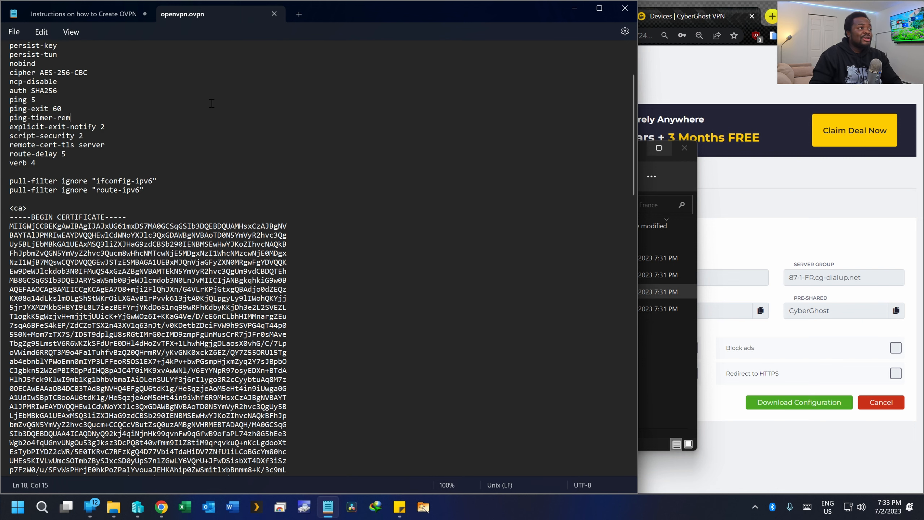
click(274, 14)
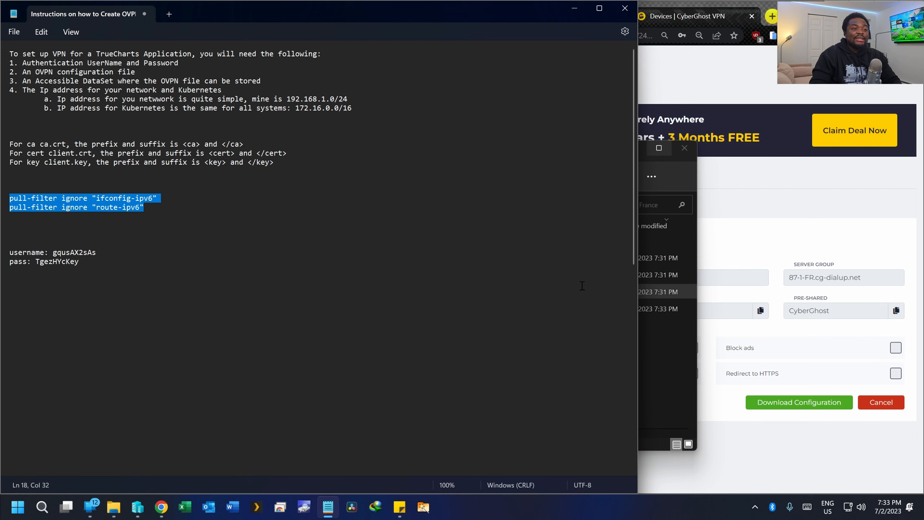
- Rename openvpn.ovpn in the Open VPN France folder to france.ovpn (8.13 KB)
click(661, 346)
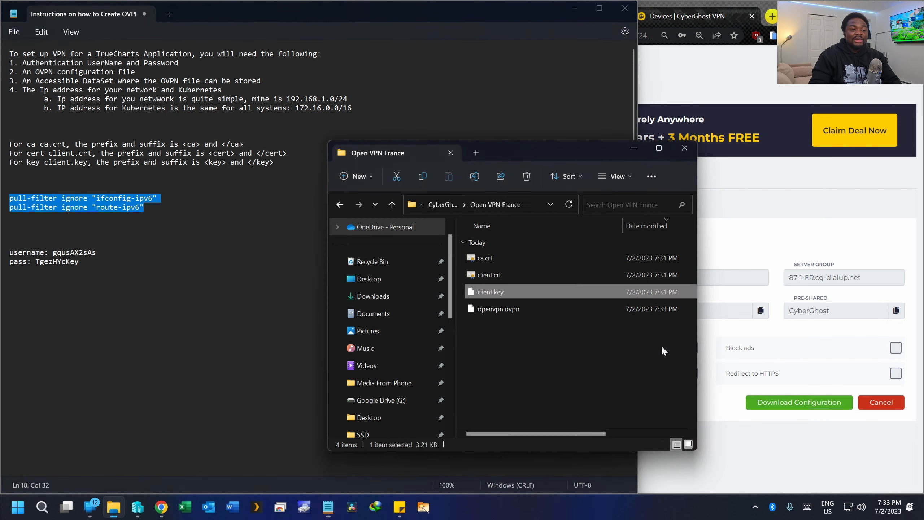
click(488, 311)
click(495, 311)
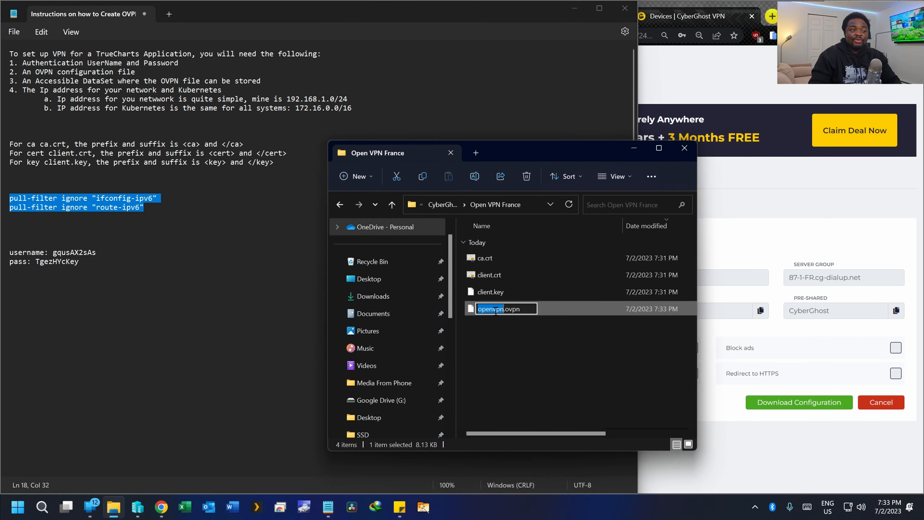
text(france)
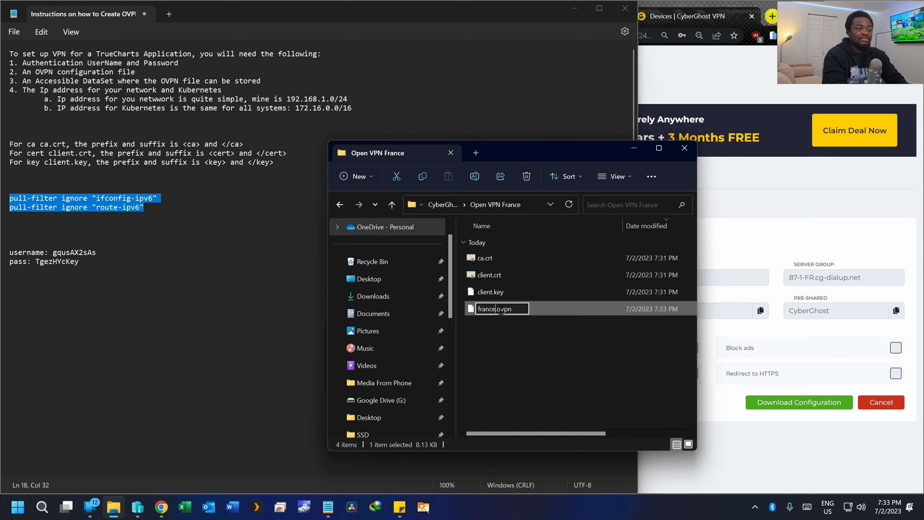
click(506, 331)
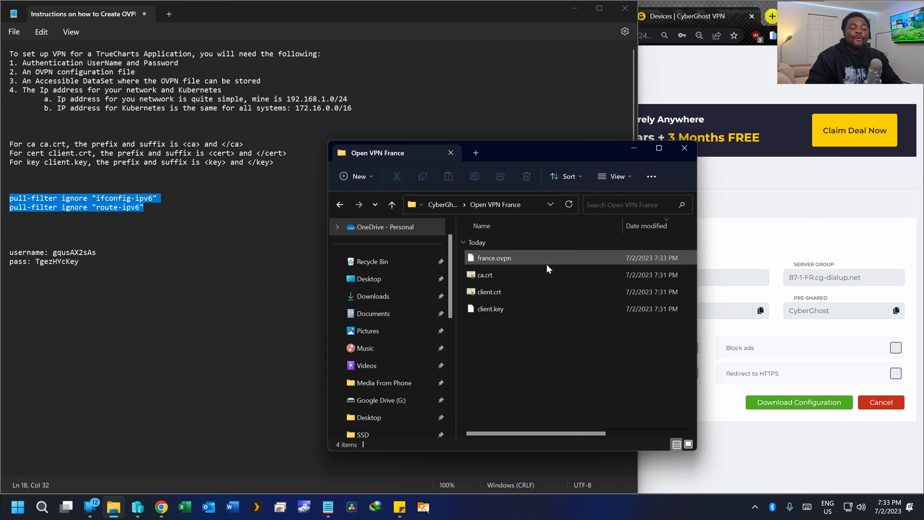
click(598, 259)
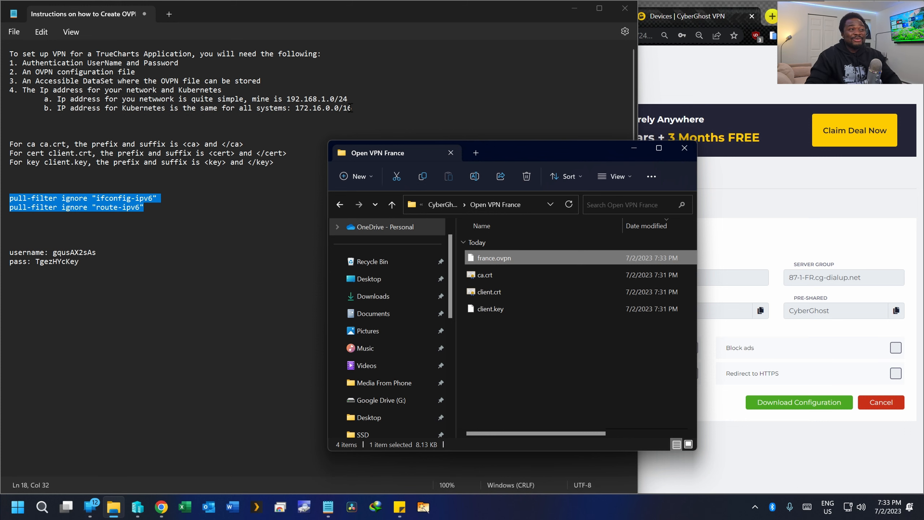
drag(352, 107, 248, 99)
click(368, 127)
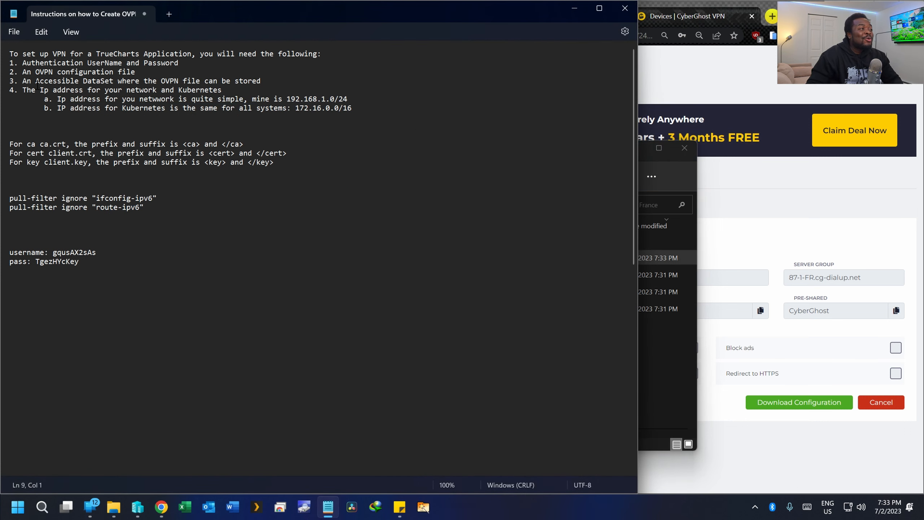
- Go to TrueNAS SCALE's Datasets page showing D_SSD and its ix-applications child
drag(22, 81, 255, 82)
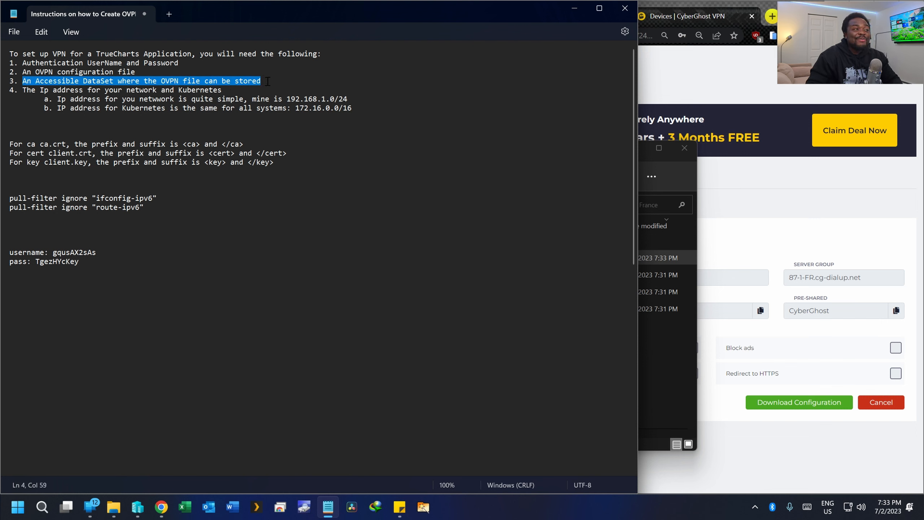
click(719, 86)
click(458, 15)
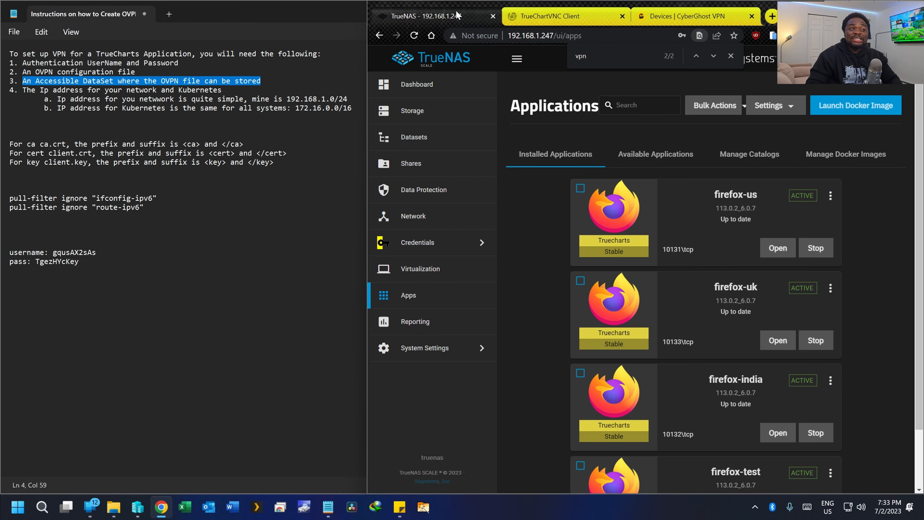
scroll(618, 187, down, 2)
scroll(619, 187, down, 1)
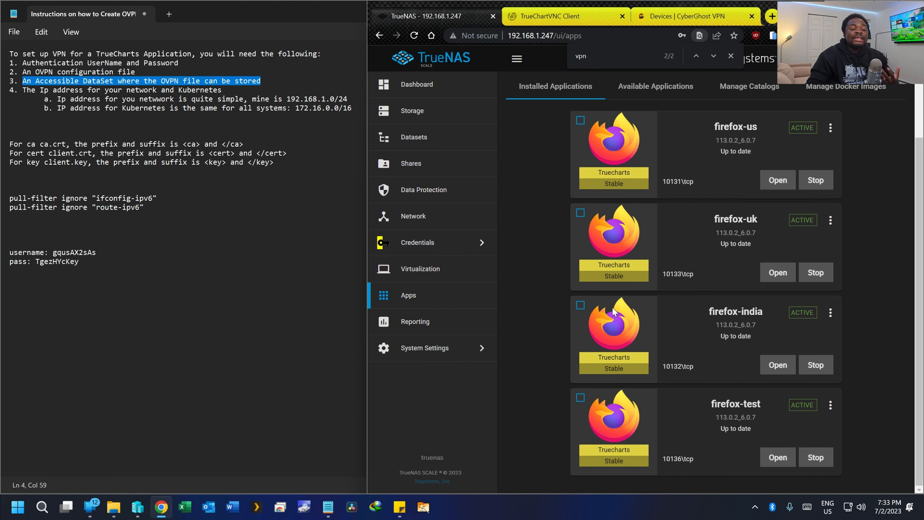
click(414, 137)
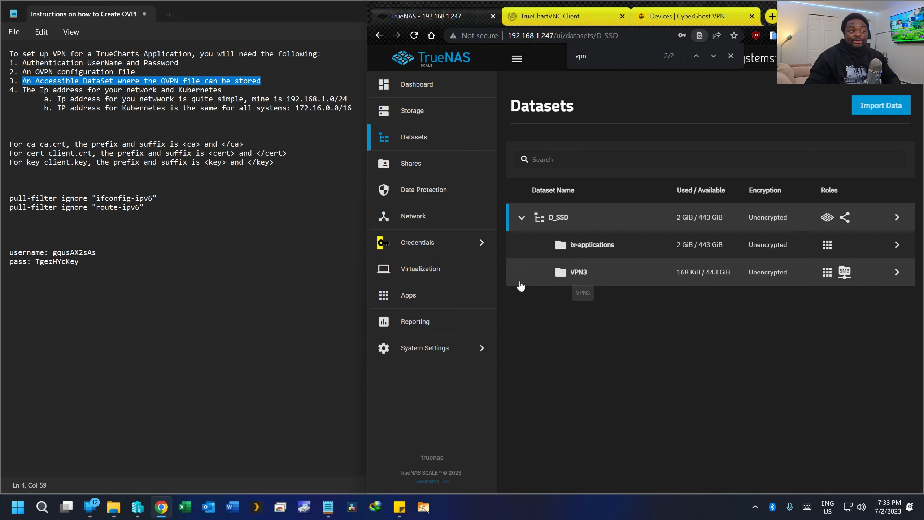
click(409, 295)
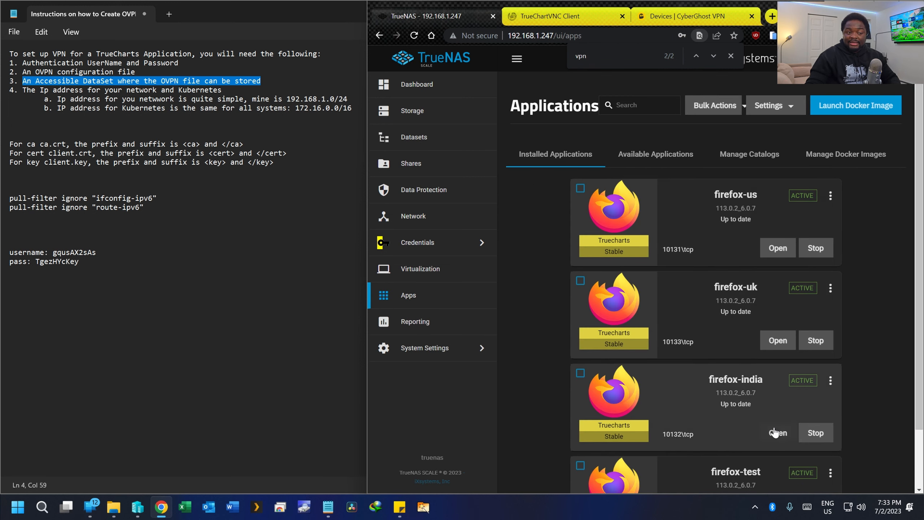
click(432, 144)
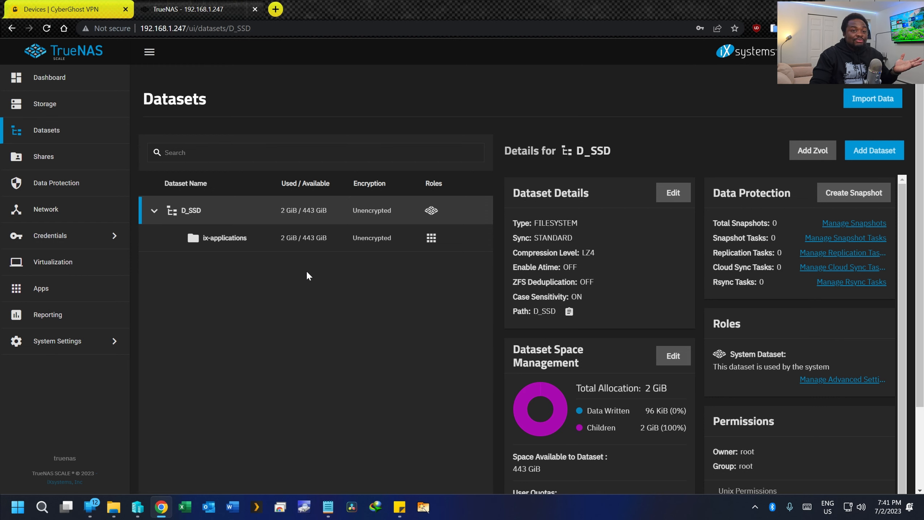
click(82, 289)
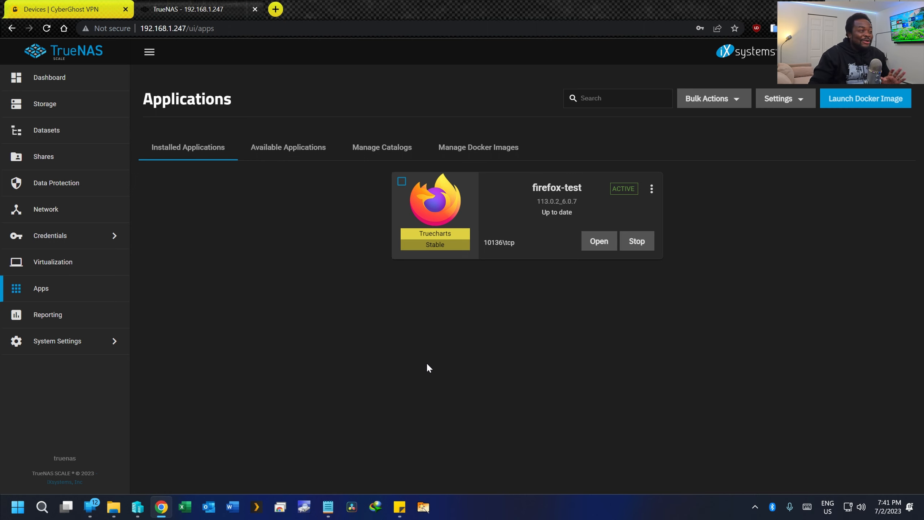
click(59, 134)
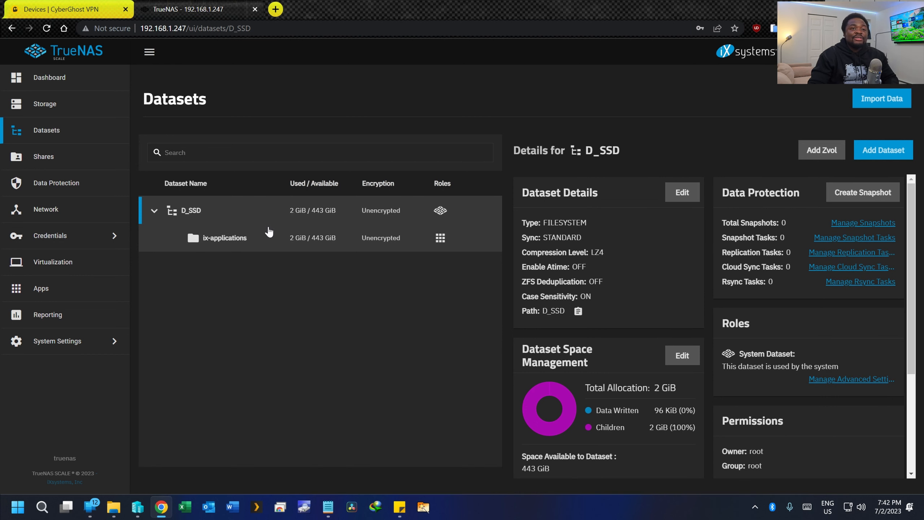
- Add dataset VPN5 under D_SSD with default settings and show its details
click(883, 153)
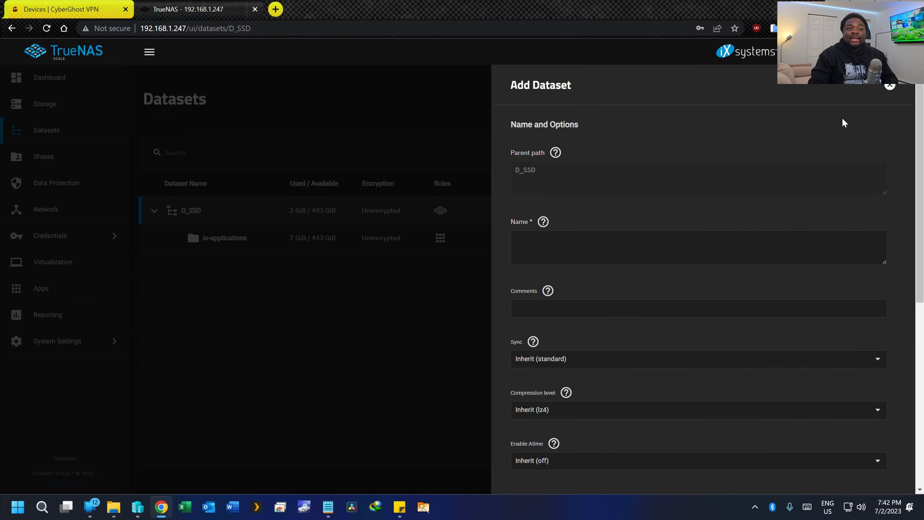
click(537, 242)
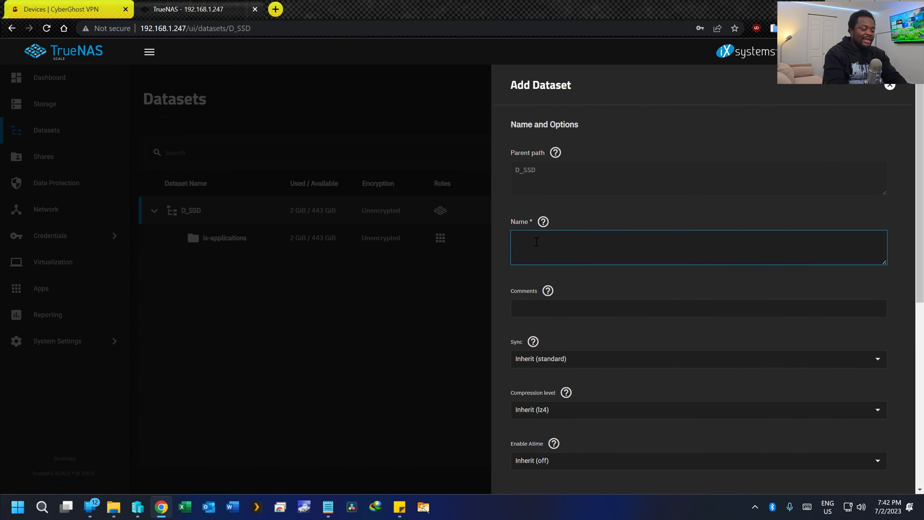
text(VPo)
key(BackSpace)
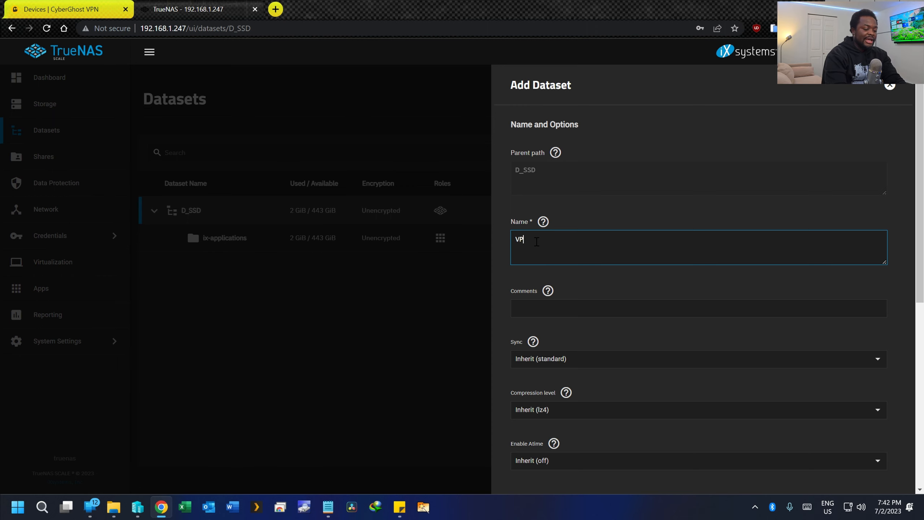
text(N5)
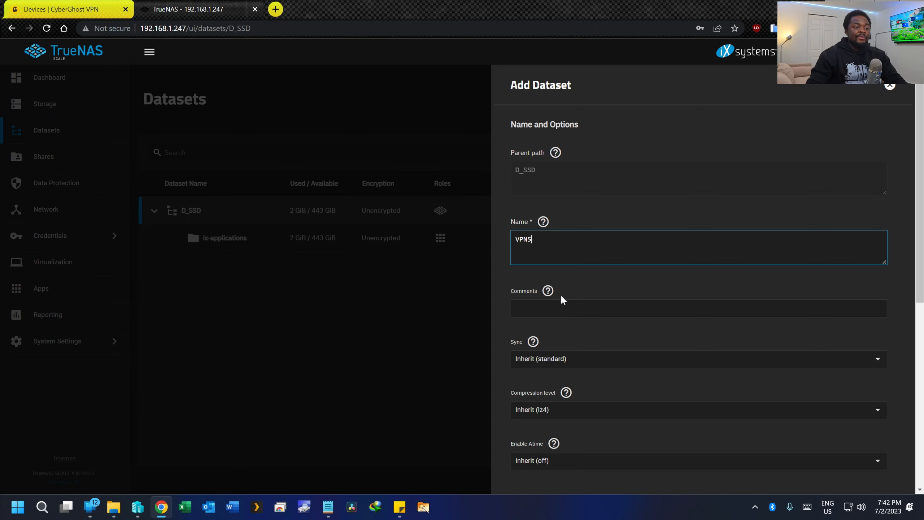
scroll(578, 321, down, 8)
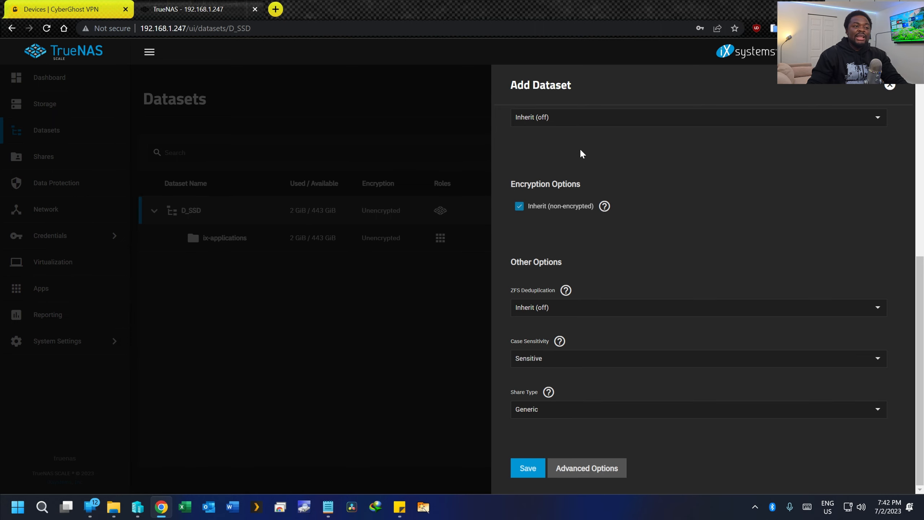
click(531, 468)
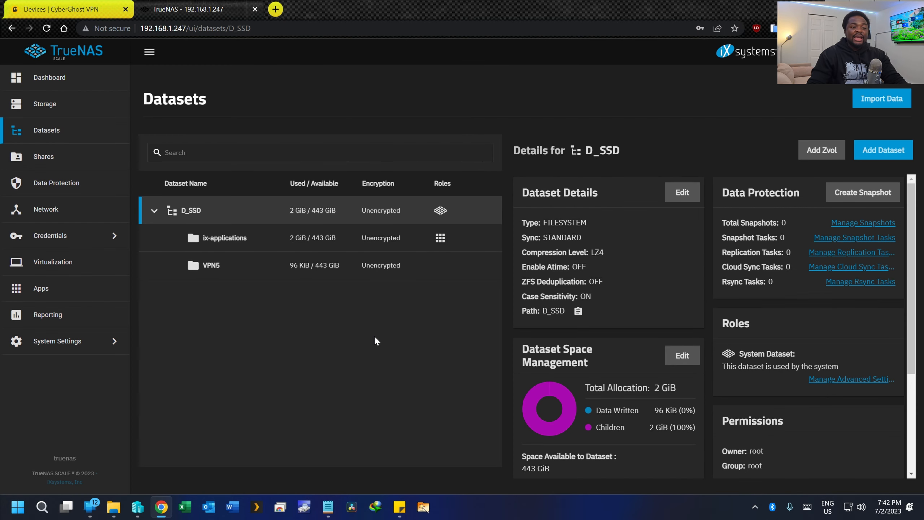
click(268, 278)
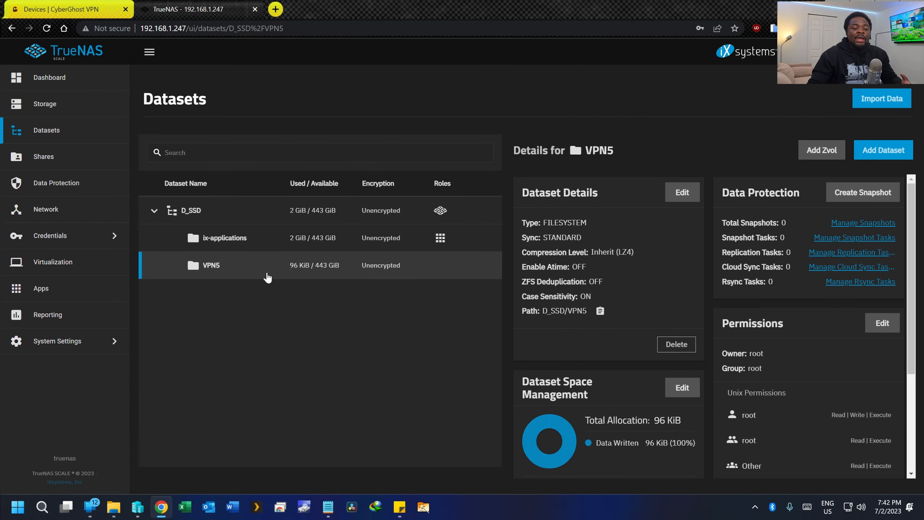
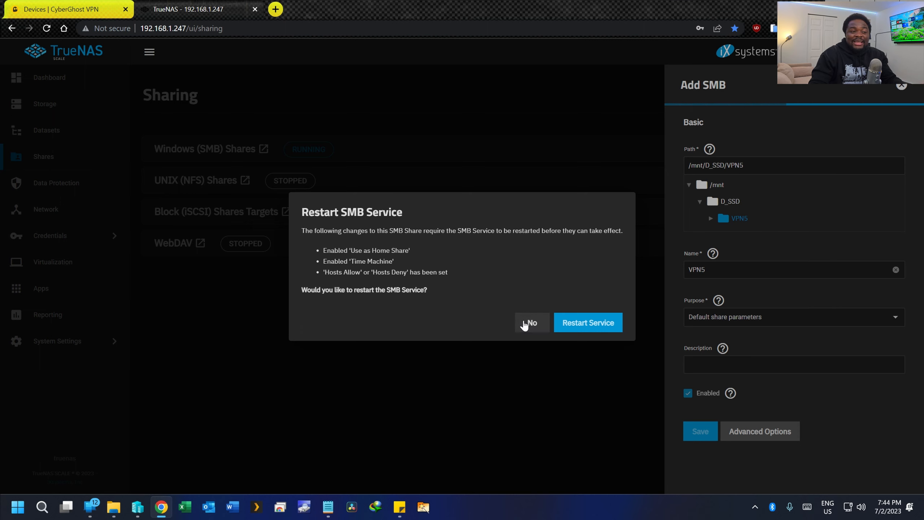
- Restart the SMB service so the new VPN5 share takes effect
click(569, 332)
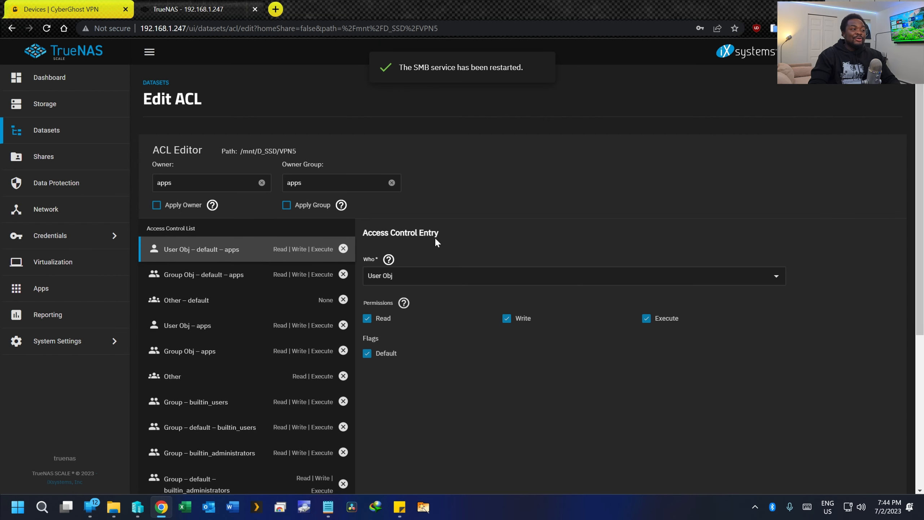
scroll(412, 161, down, 1)
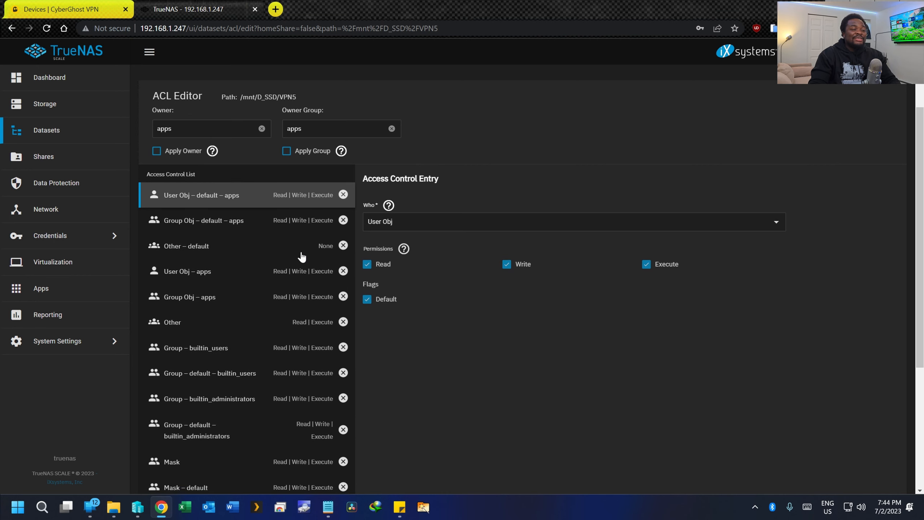
scroll(316, 191, down, 1)
scroll(325, 237, down, 3)
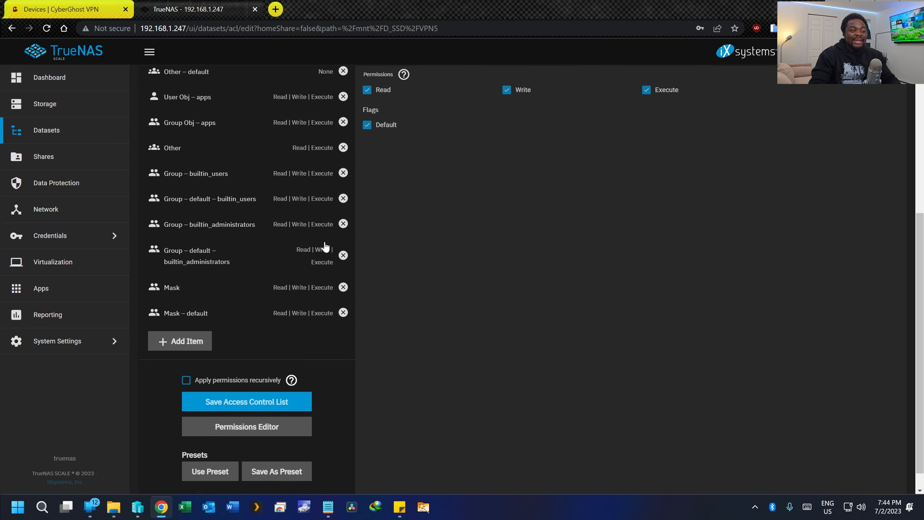
- Save the VPN5 ACL, applying permissions recursively and to child datasets
click(182, 359)
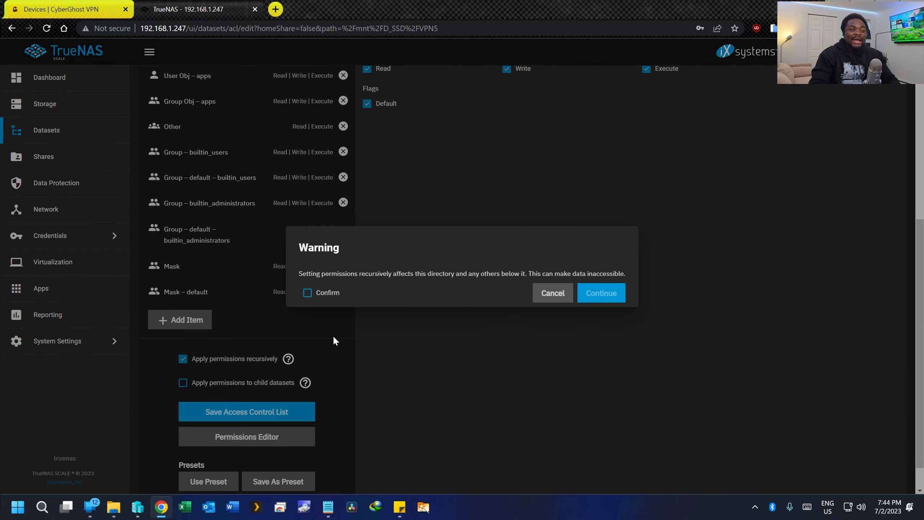
click(307, 293)
click(601, 293)
click(196, 382)
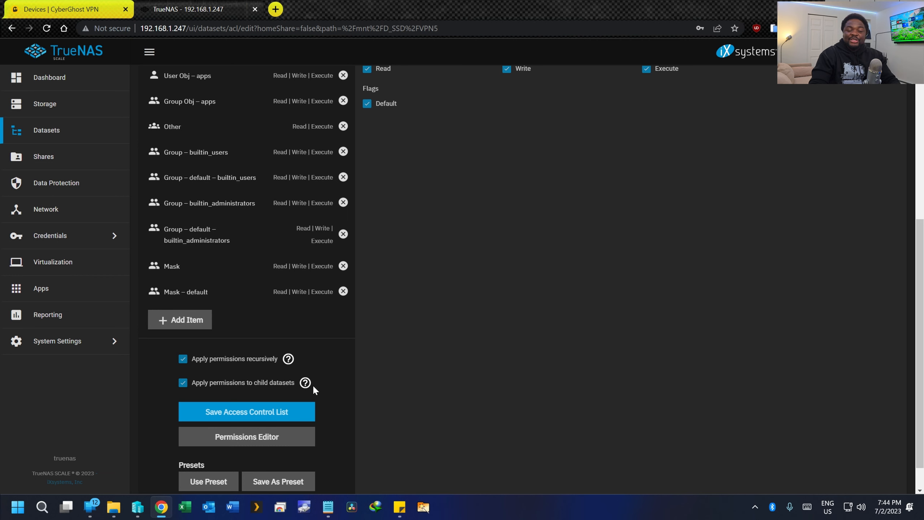
scroll(302, 388, down, 1)
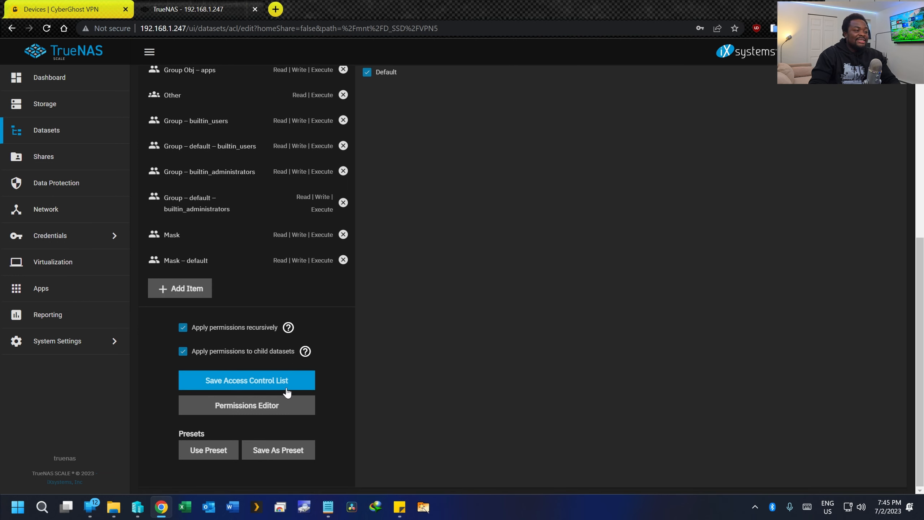
click(252, 386)
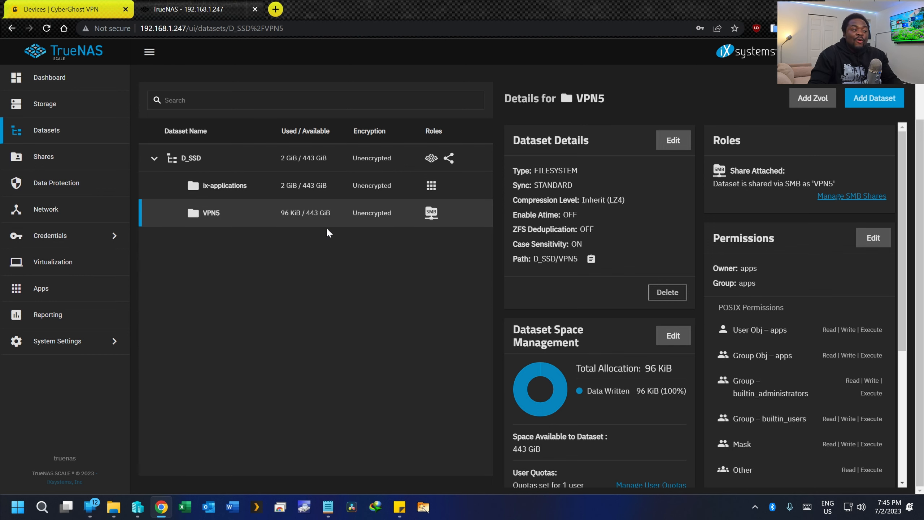
- Browse from the Open VPN France folder to the TRUENAS vpn5 share and back
click(113, 507)
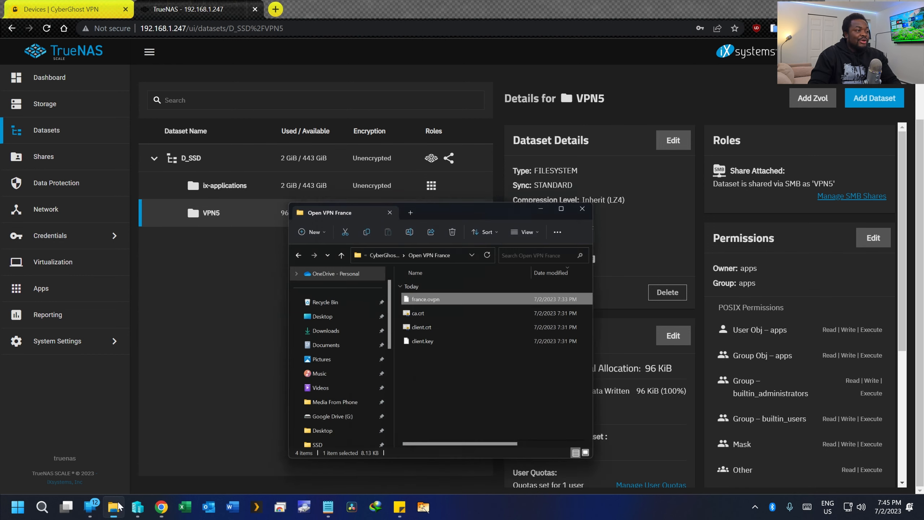
drag(538, 160, 518, 123)
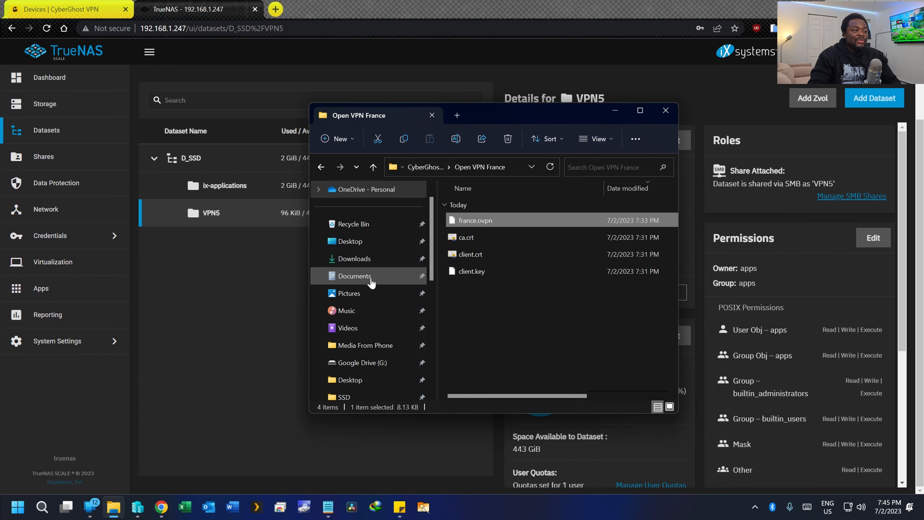
scroll(380, 261, down, 5)
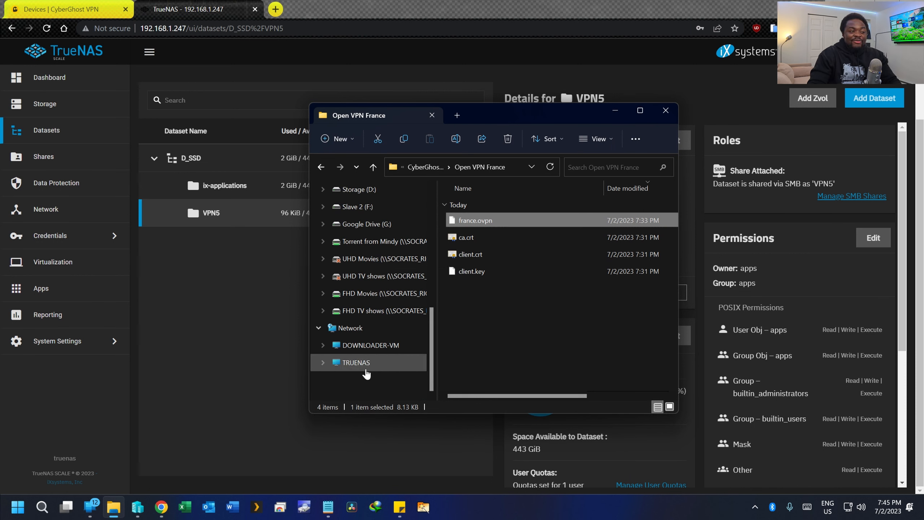
click(356, 362)
double_click(475, 201)
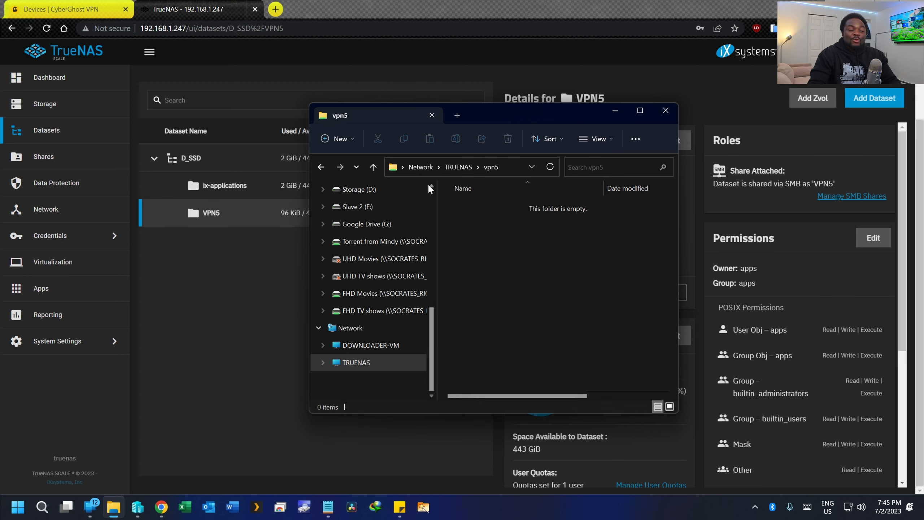
click(320, 170)
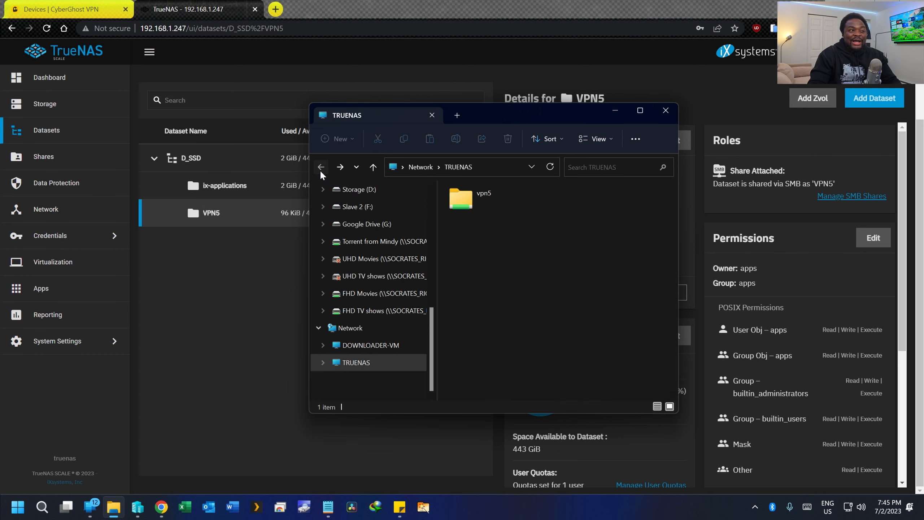
click(320, 170)
click(320, 170)
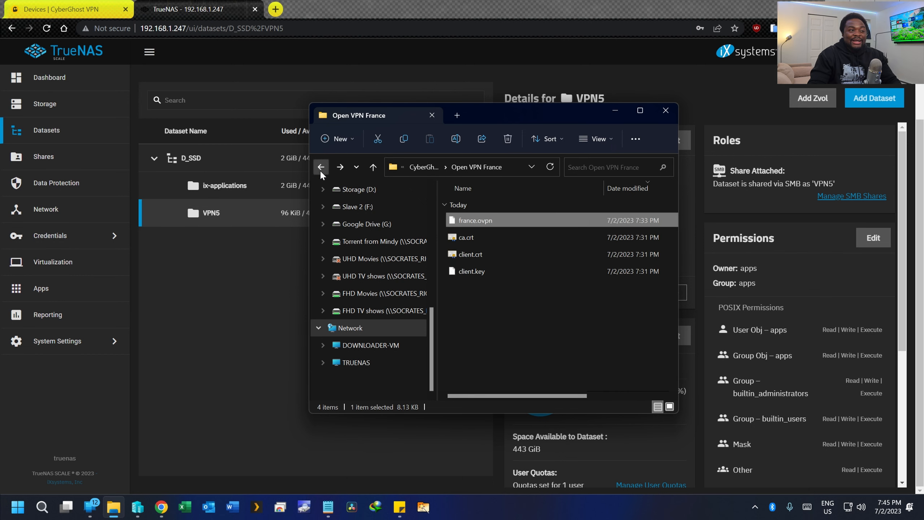
- Paste france.ovpn into the empty TRUENAS vpn5 share and close the folder window
right_click(478, 221)
key(Escape)
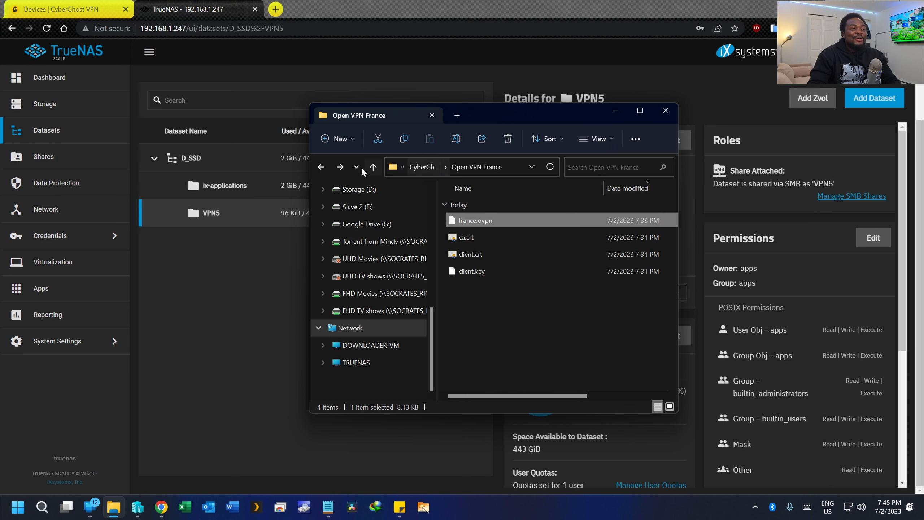
click(340, 167)
click(340, 167)
click(340, 167)
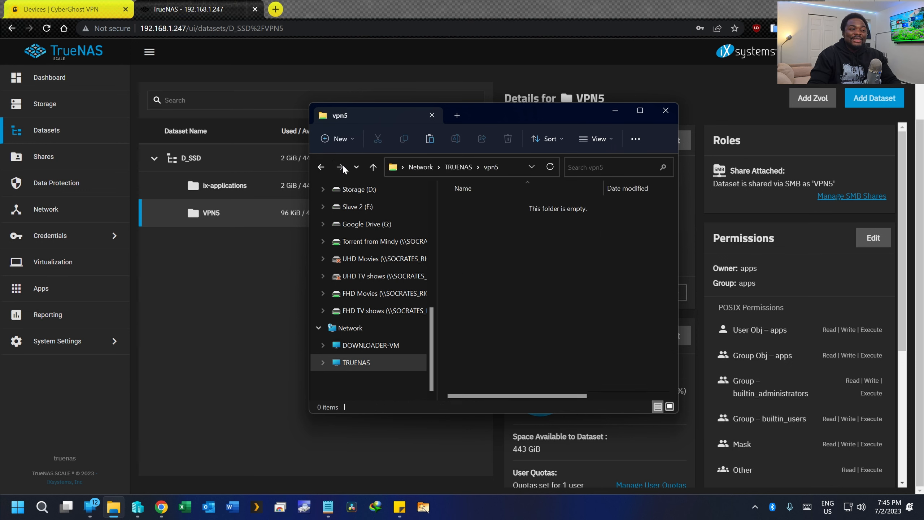
right_click(527, 220)
click(540, 240)
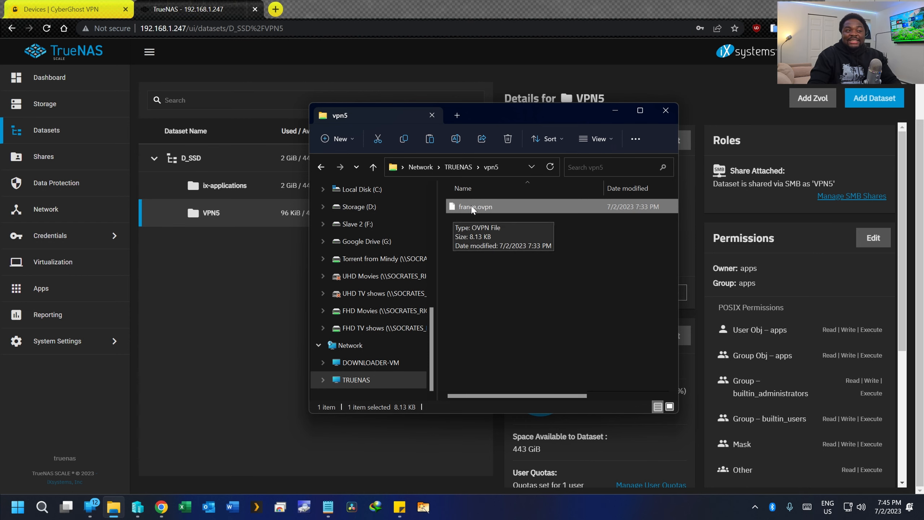
click(654, 116)
drag(371, 7, 651, 13)
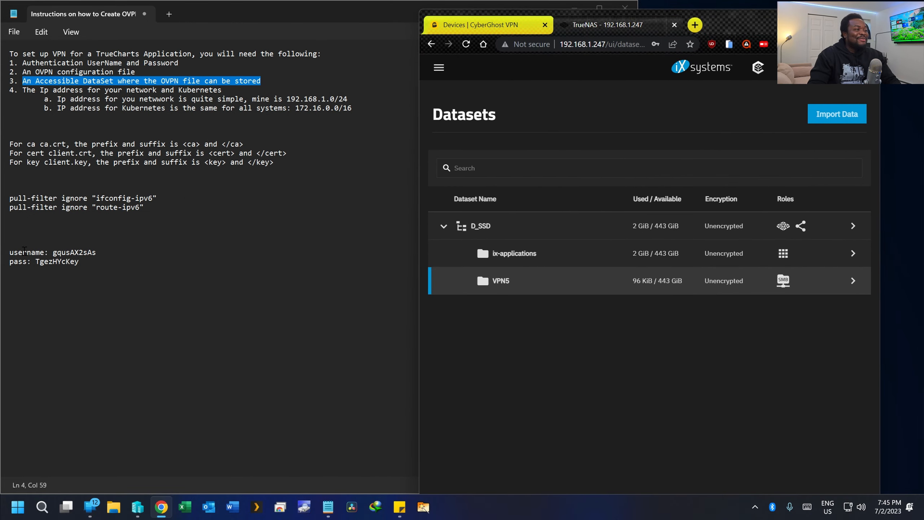
- Review the credential, accessible-dataset and network/Kubernetes IP lines in the notes, then reopen the TrueNAS menu
drag(10, 253, 75, 273)
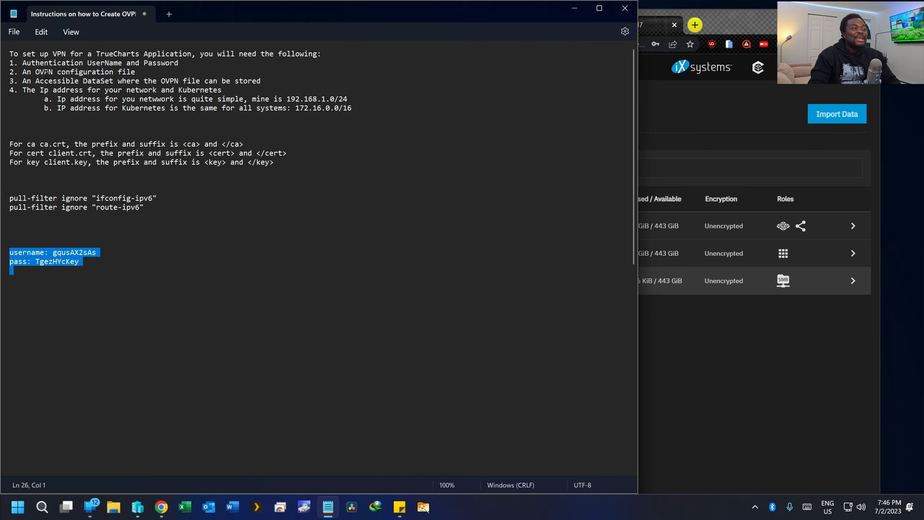
drag(23, 81, 207, 82)
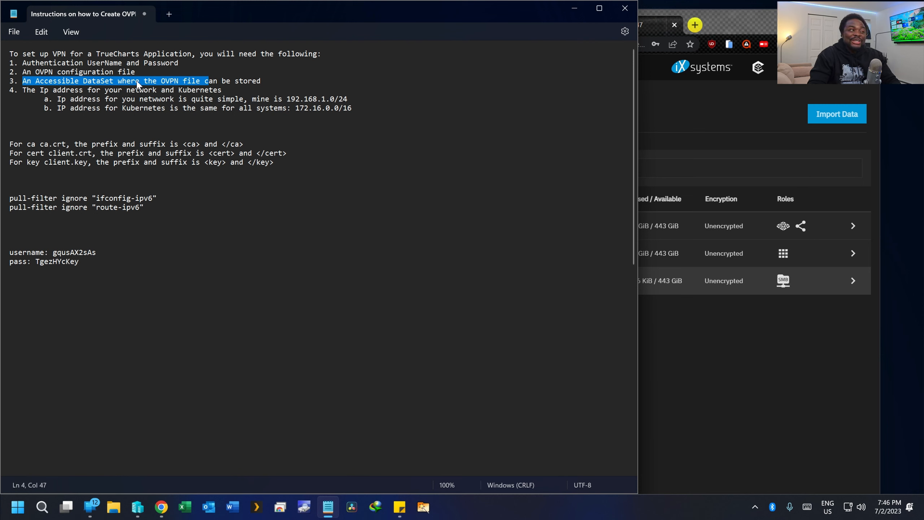
drag(357, 107, 24, 104)
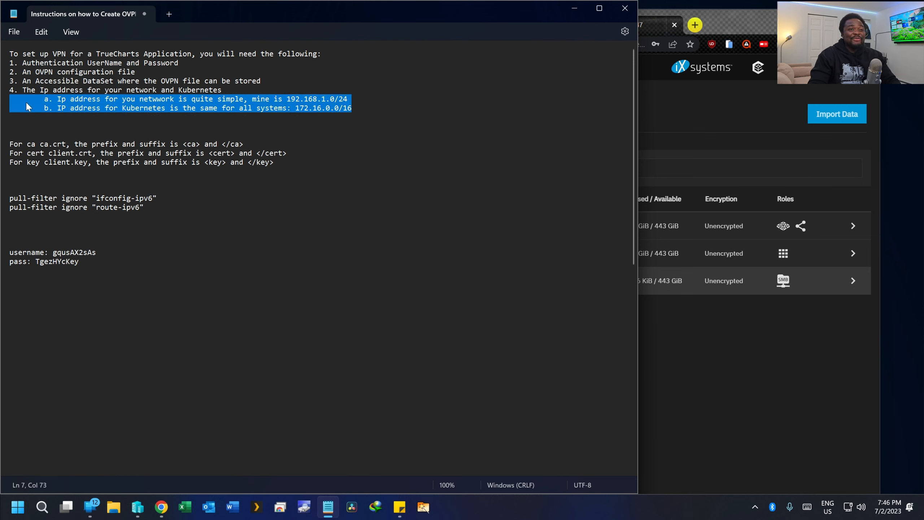
click(608, 345)
click(660, 352)
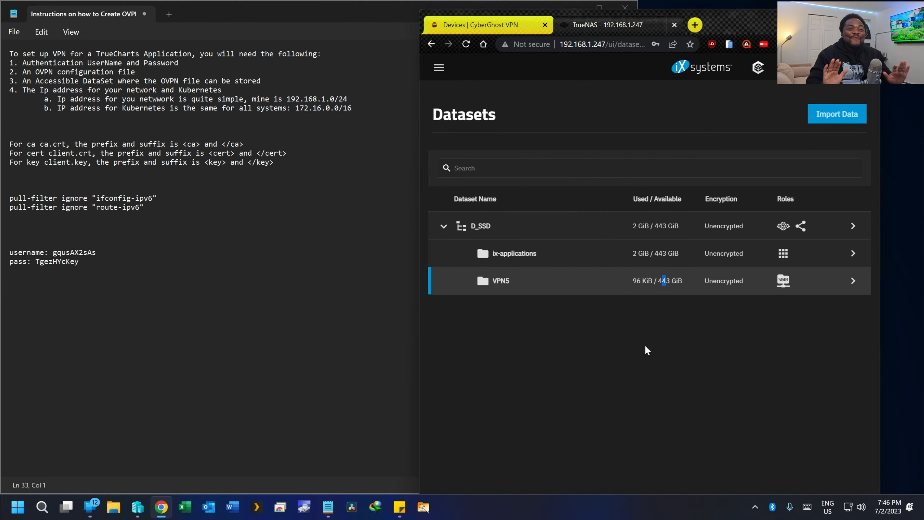
click(438, 67)
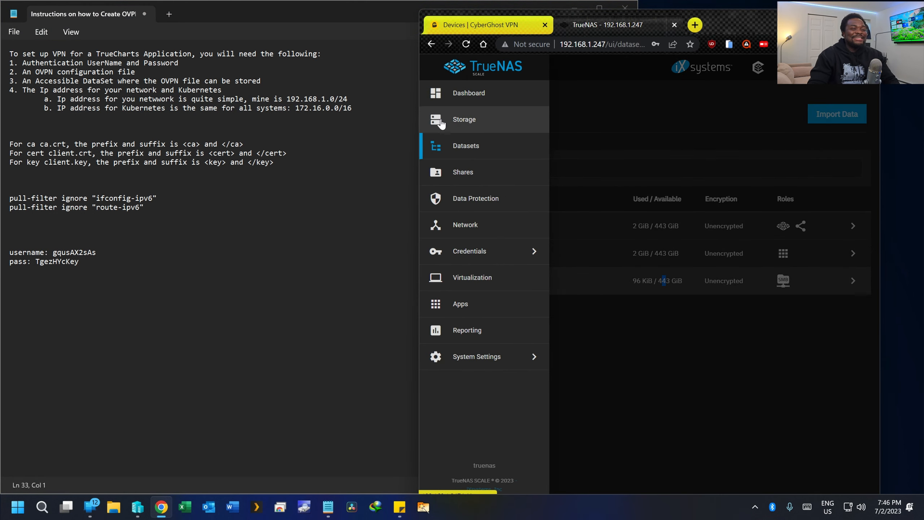
- Look through Apps and Shares, and disable the VPN5 SMB share
click(496, 309)
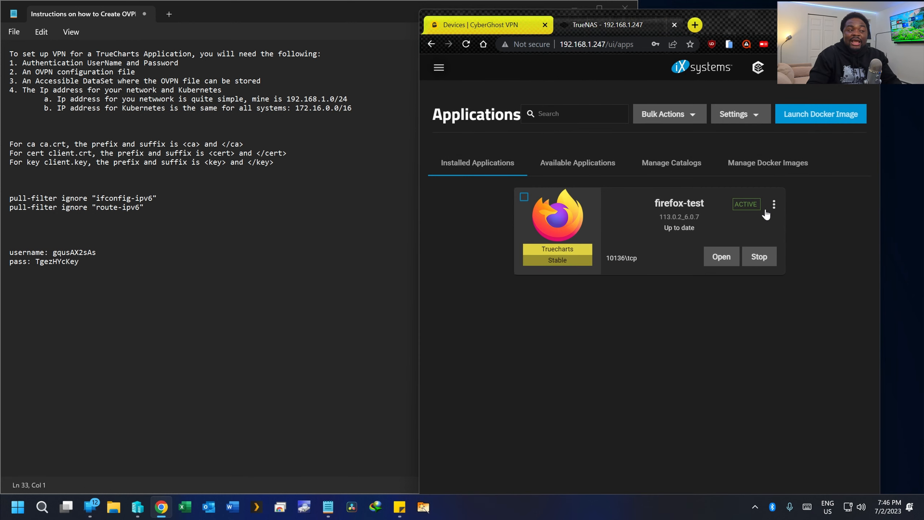
click(438, 68)
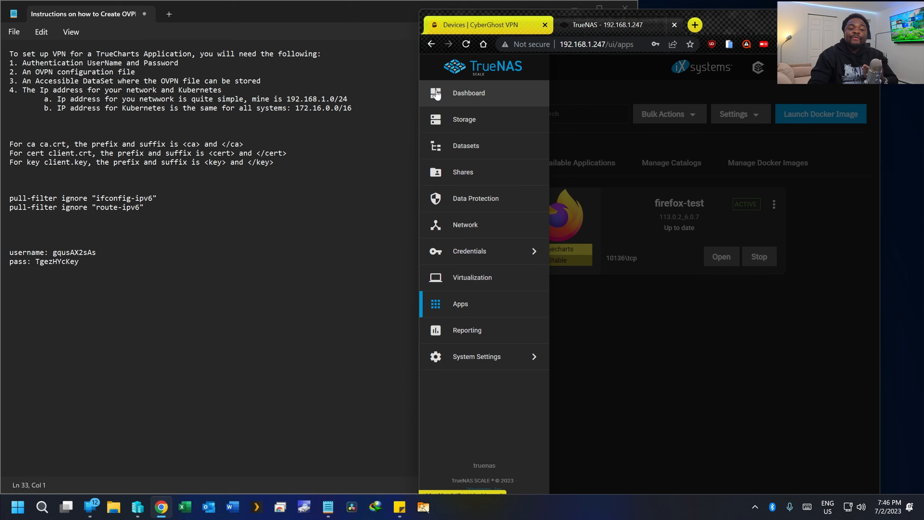
click(470, 171)
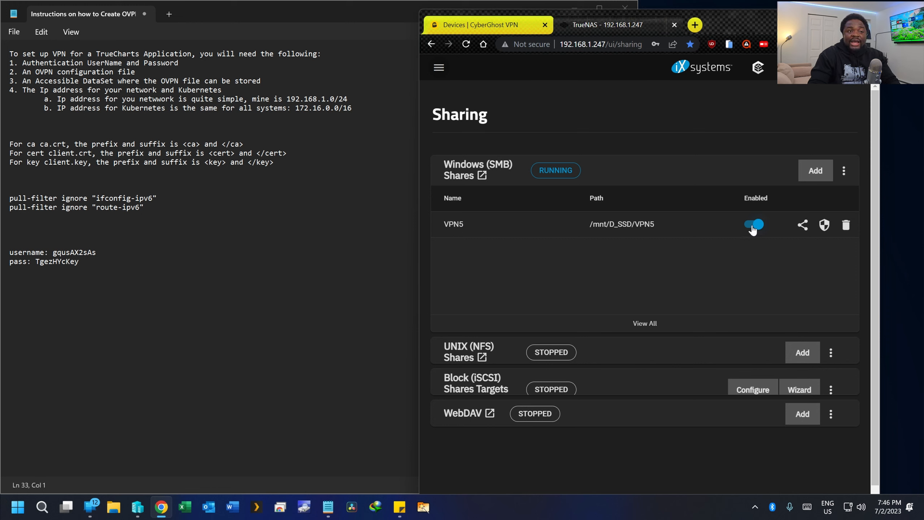
click(438, 67)
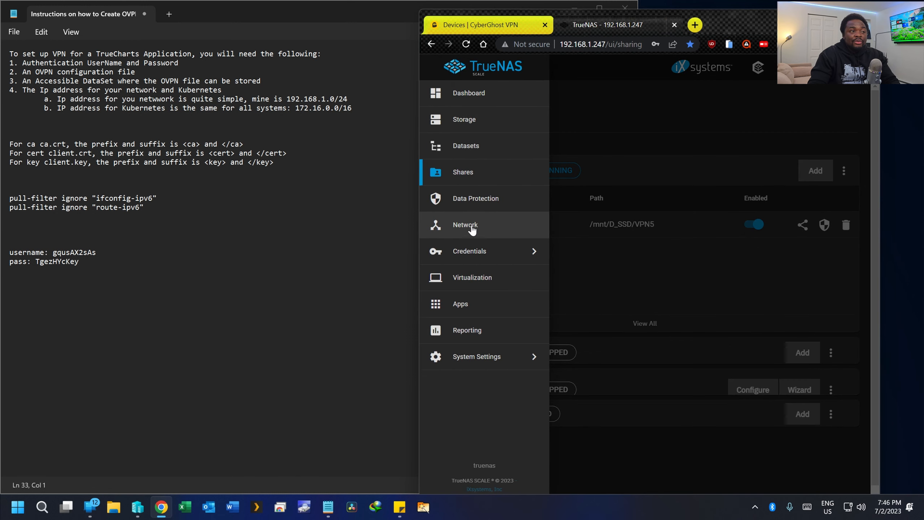
click(607, 242)
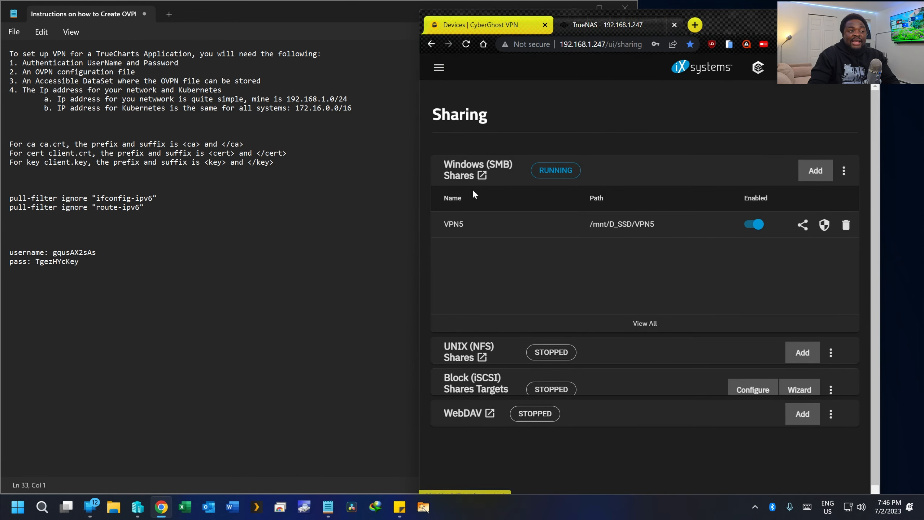
click(755, 229)
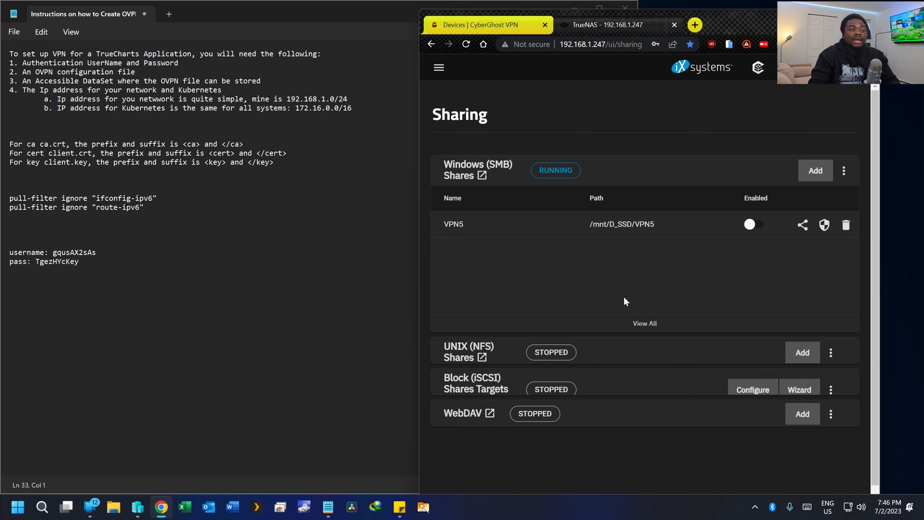
- Check installed Apps again, then open Edit SMB for the VPN5 share at /mnt/D_SSD/VPN5
click(439, 67)
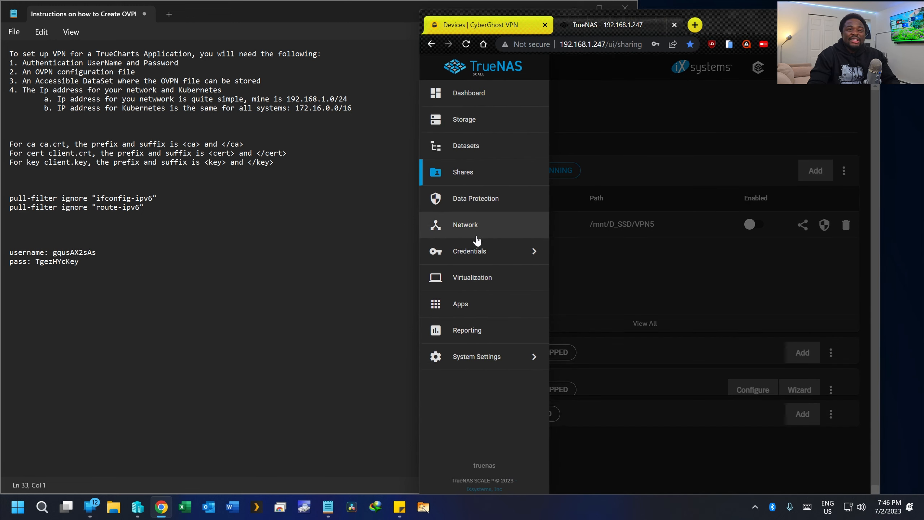
click(477, 305)
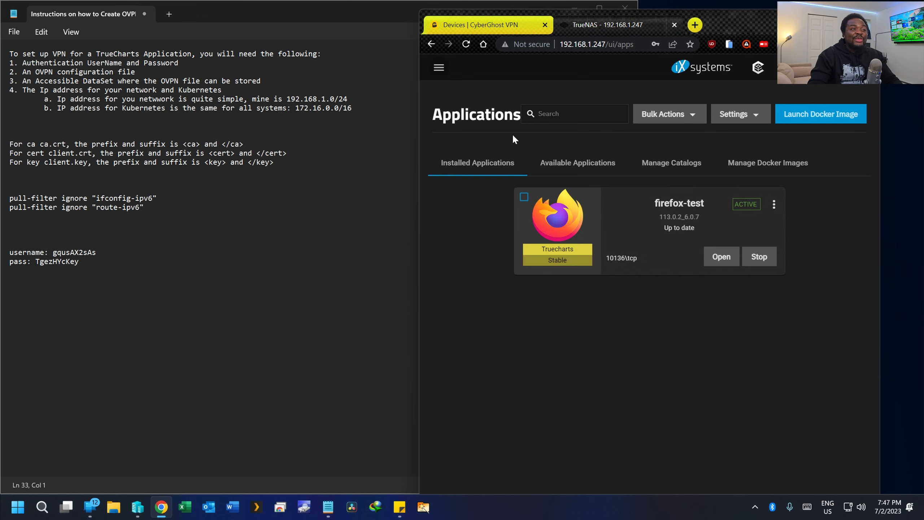
click(439, 67)
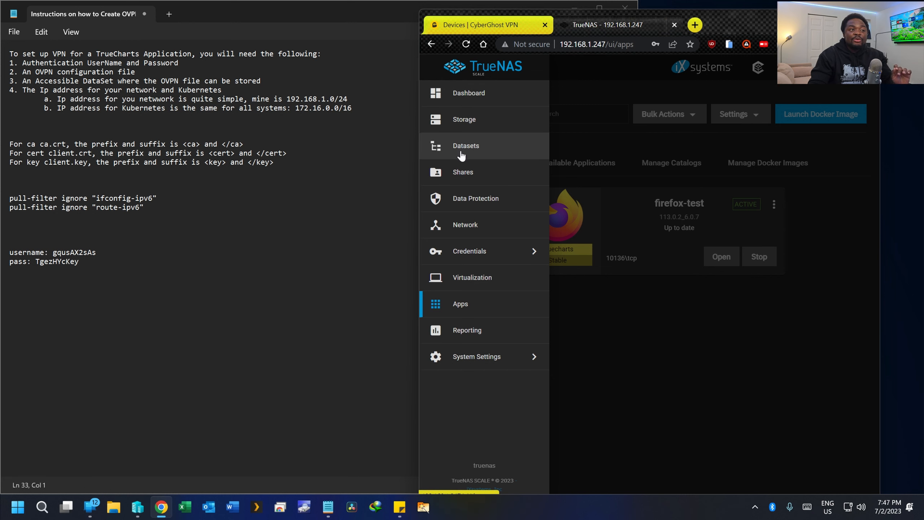
click(460, 174)
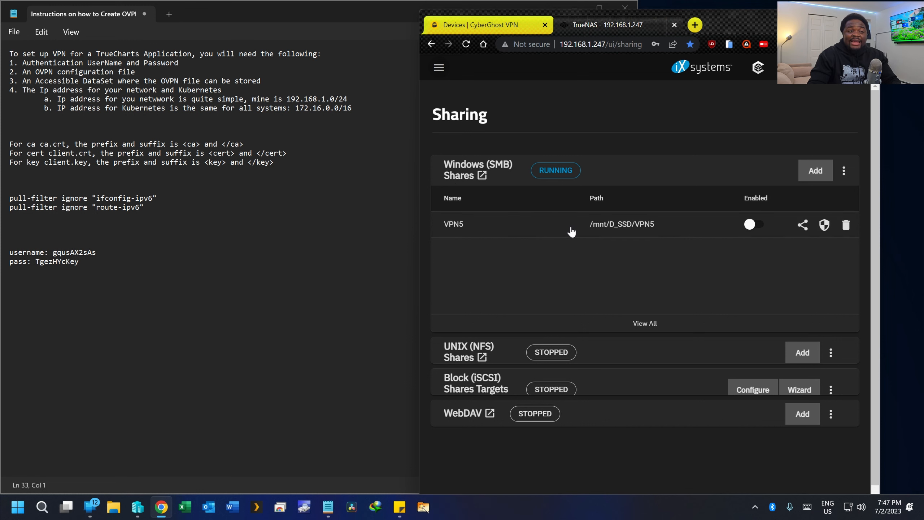
click(542, 232)
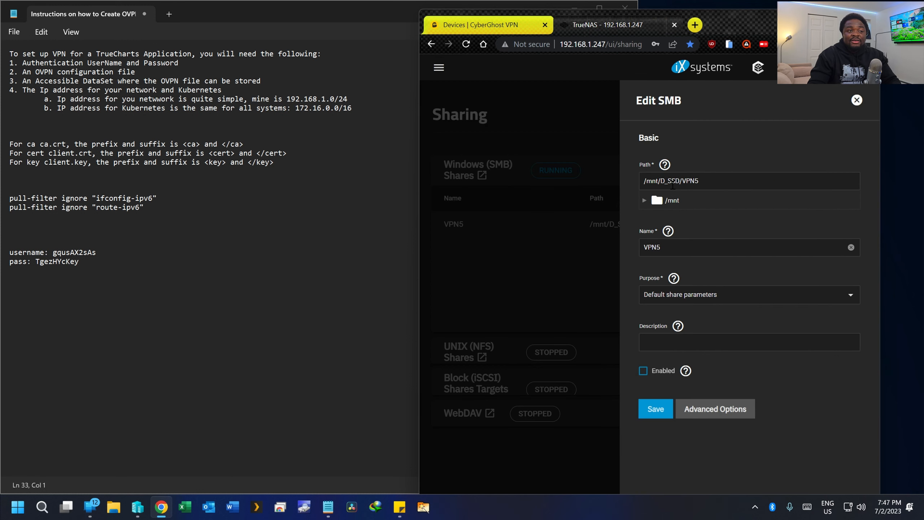
- Copy the VPN5 path /mnt/D_SSD/VPN5 from the Edit SMB form into the Notepad notes
drag(724, 180, 633, 185)
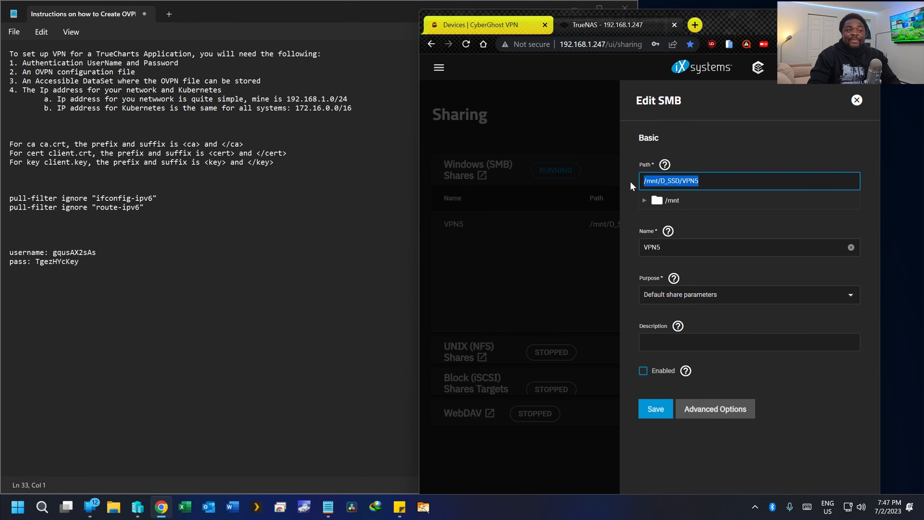
right_click(685, 183)
click(722, 224)
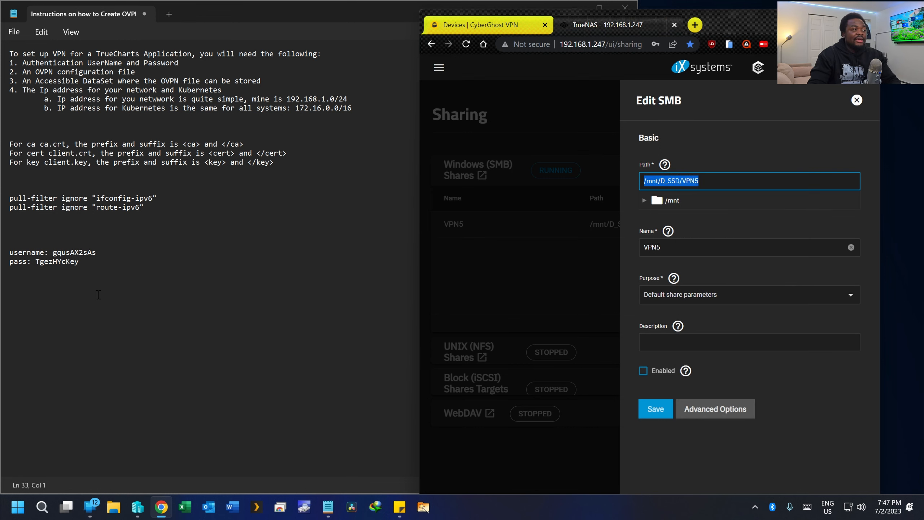
click(80, 291)
key(ctrl+v)
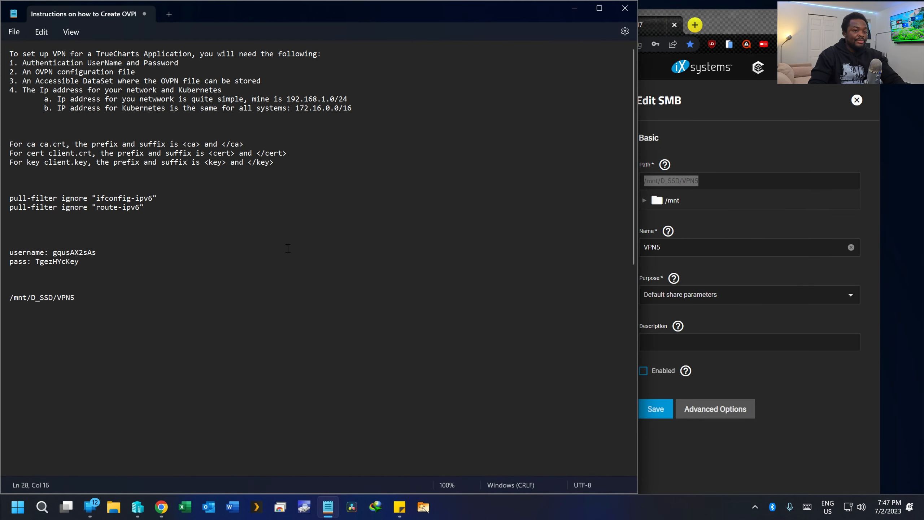
click(728, 148)
- Close the Edit SMB panel and open Edit for the firefox-test app under Apps
click(530, 242)
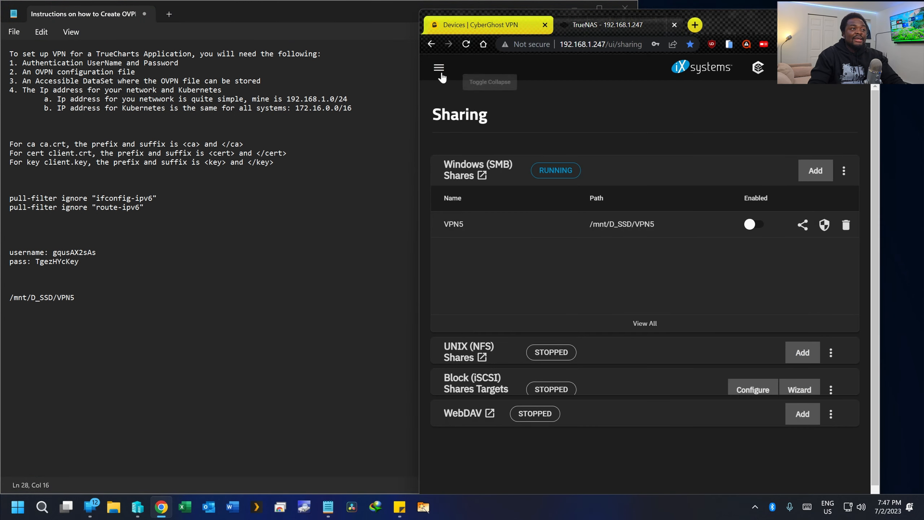
click(440, 71)
click(457, 305)
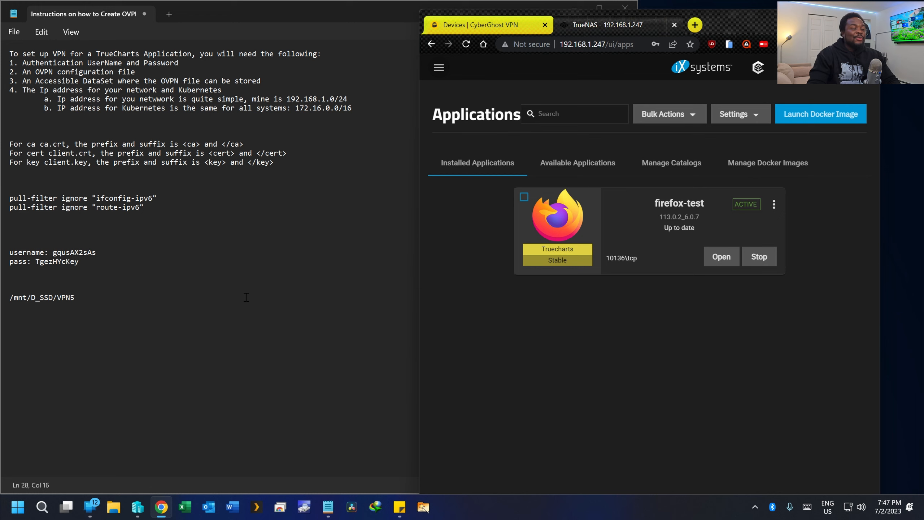
click(774, 205)
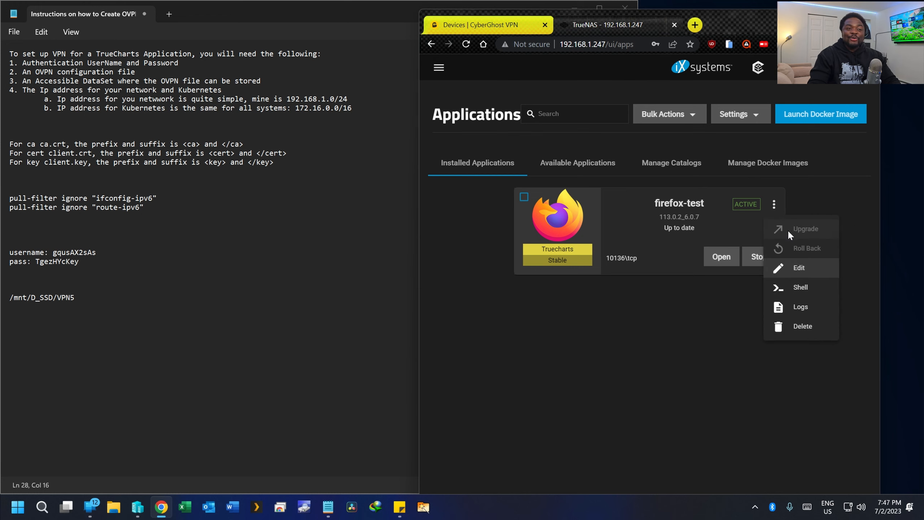
click(798, 268)
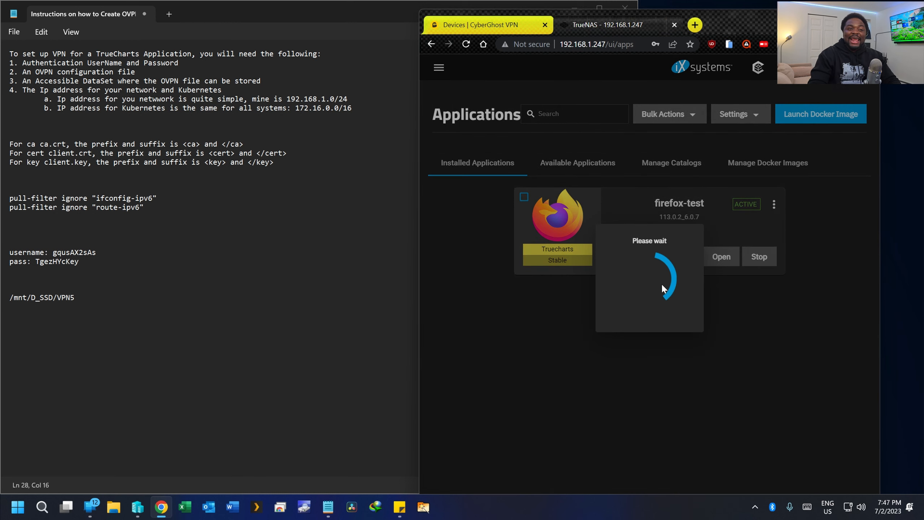
scroll(601, 101, down, 1)
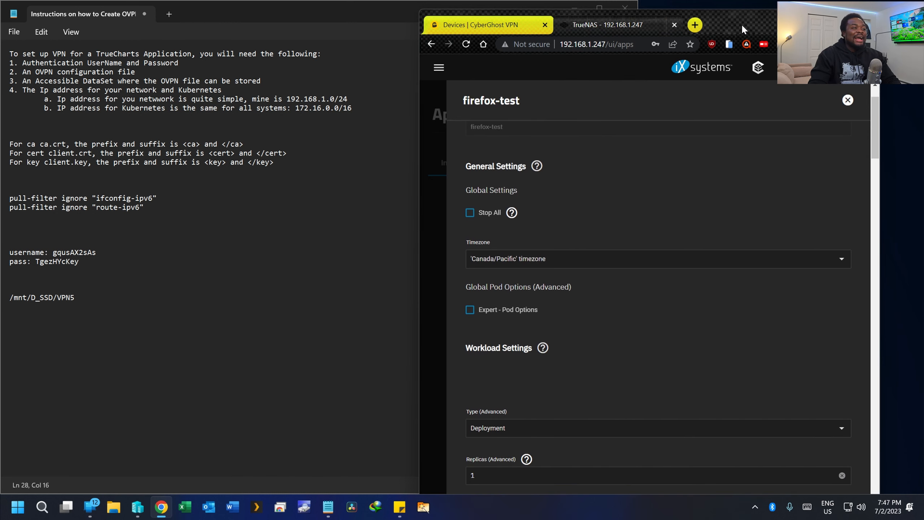
- Place narrowed Notepad beside a full-height browser and search 'vpn' to reach firefox-test's VPN addon section
click(400, 99)
drag(640, 133, 248, 128)
drag(762, 30, 618, 5)
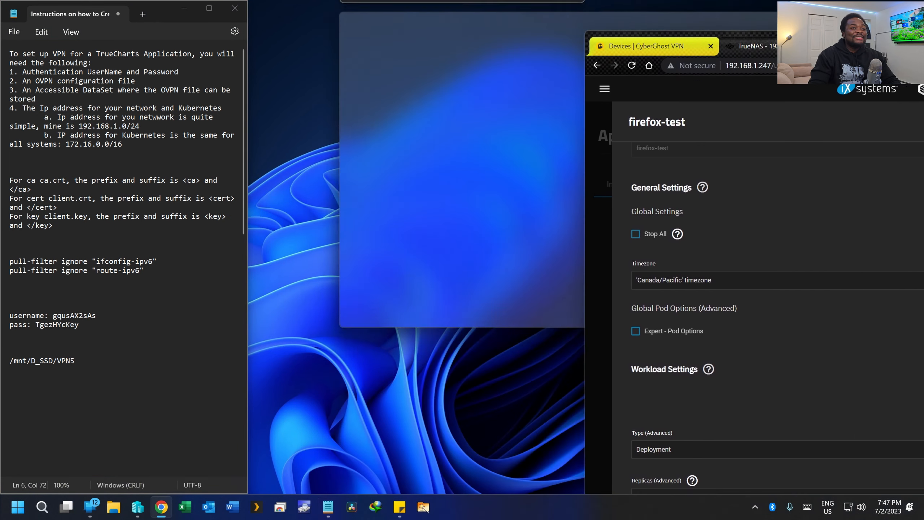
double_click(603, 250)
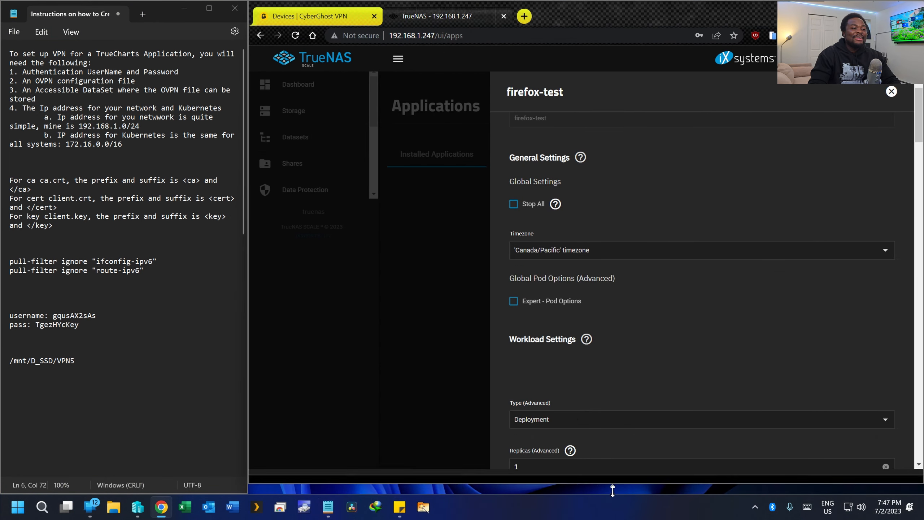
scroll(631, 214, up, 2)
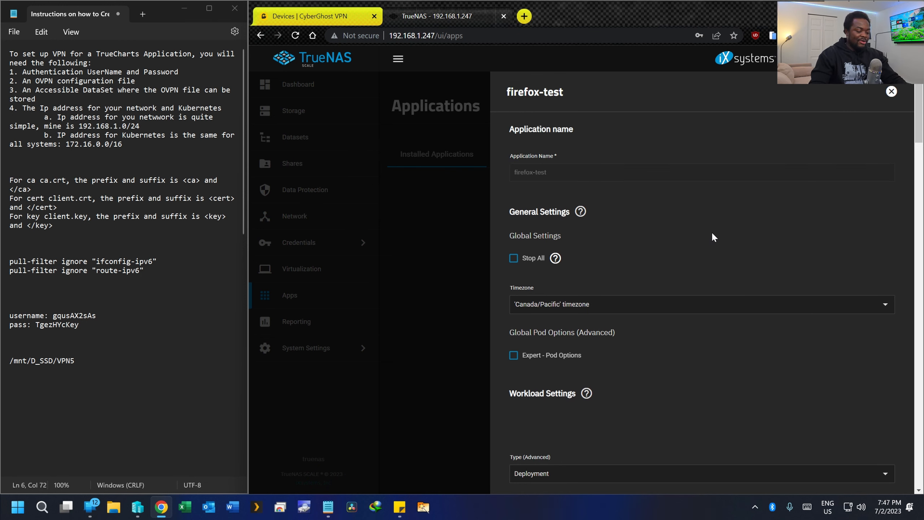
key(ctrl+f)
key(Return)
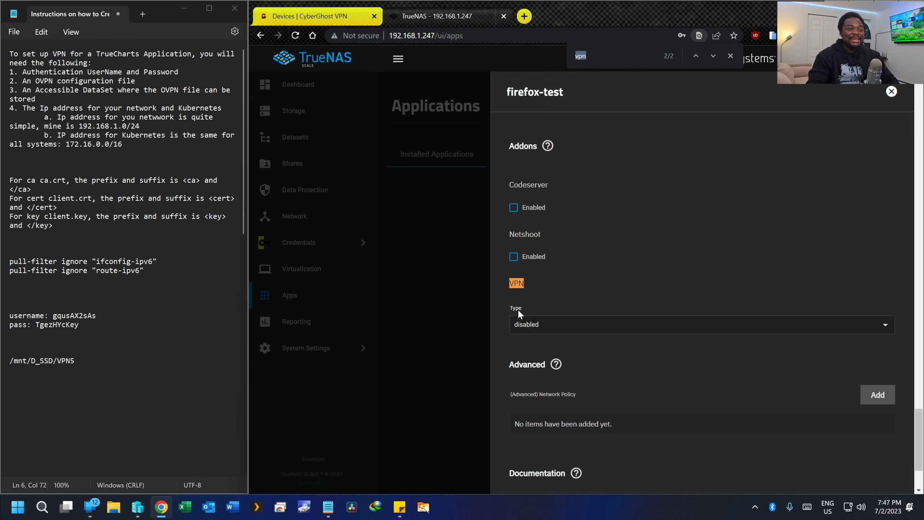
- Choose OpenVPN (Deprecated) as the firefox-test VPN type to reveal its OpenVPN settings
click(730, 56)
scroll(630, 261, down, 2)
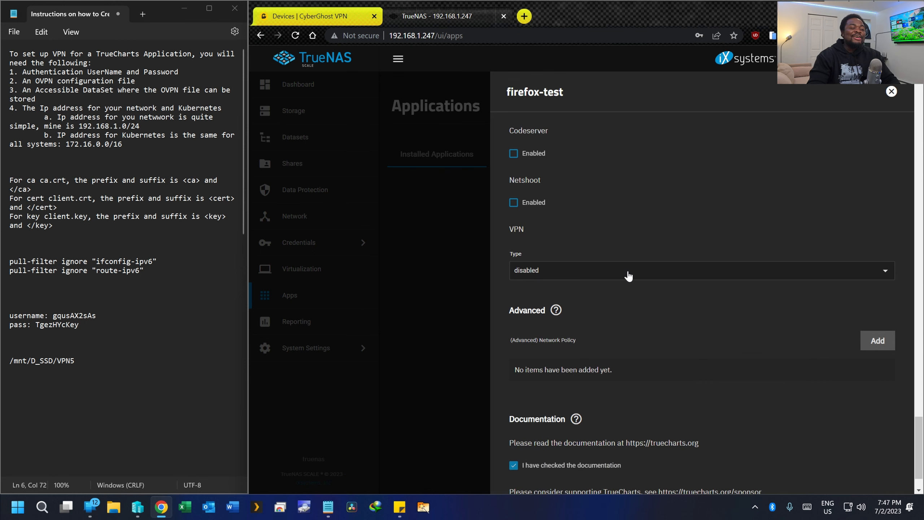
click(620, 277)
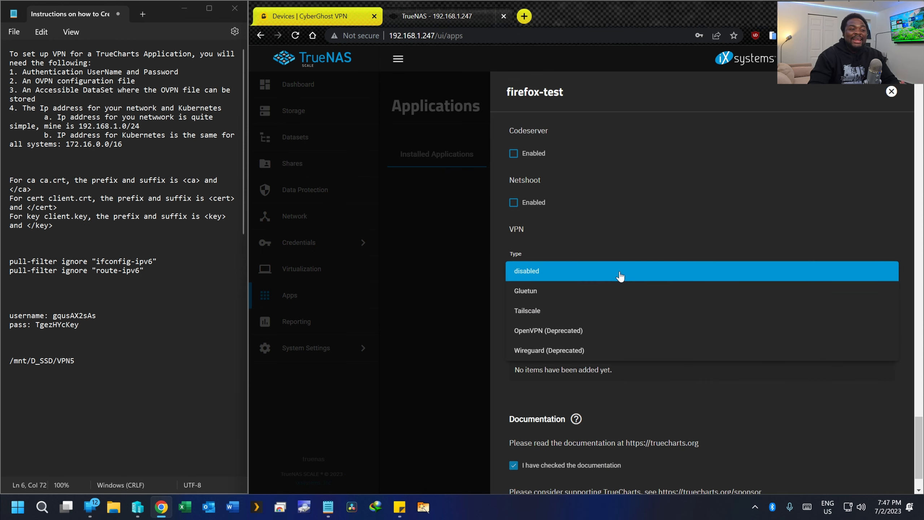
click(551, 334)
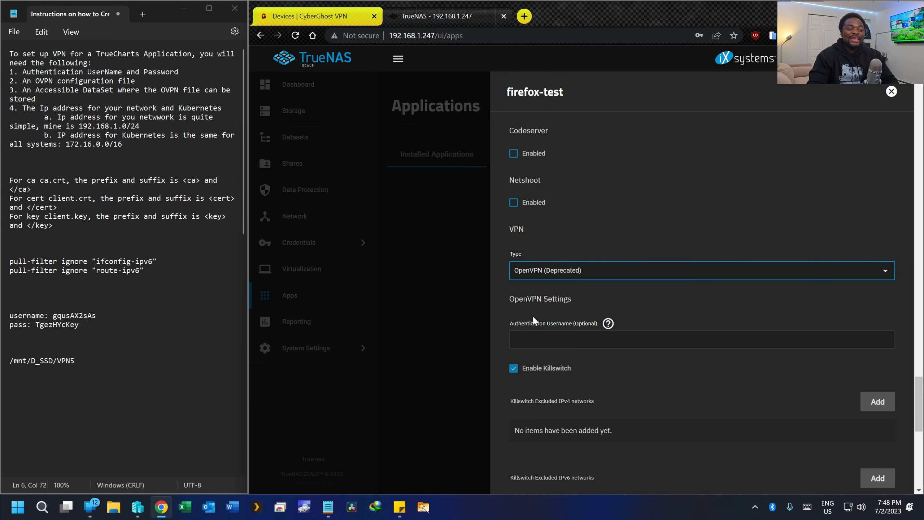
scroll(545, 303, down, 1)
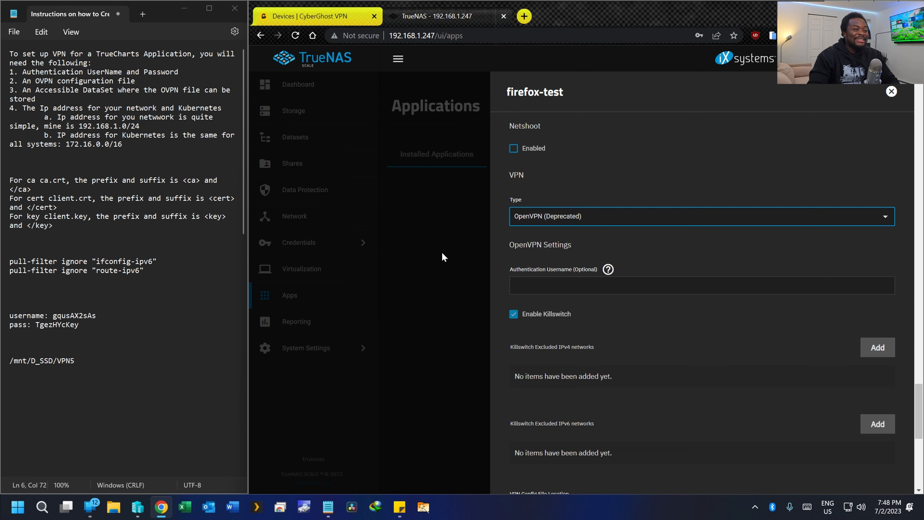
- Paste the saved VPN username and password from the notes into the authentication fields
double_click(54, 315)
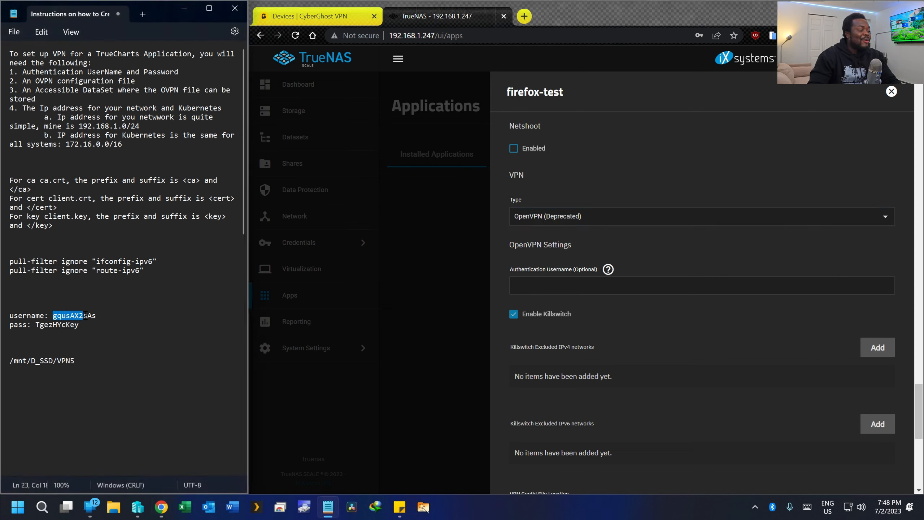
click(580, 286)
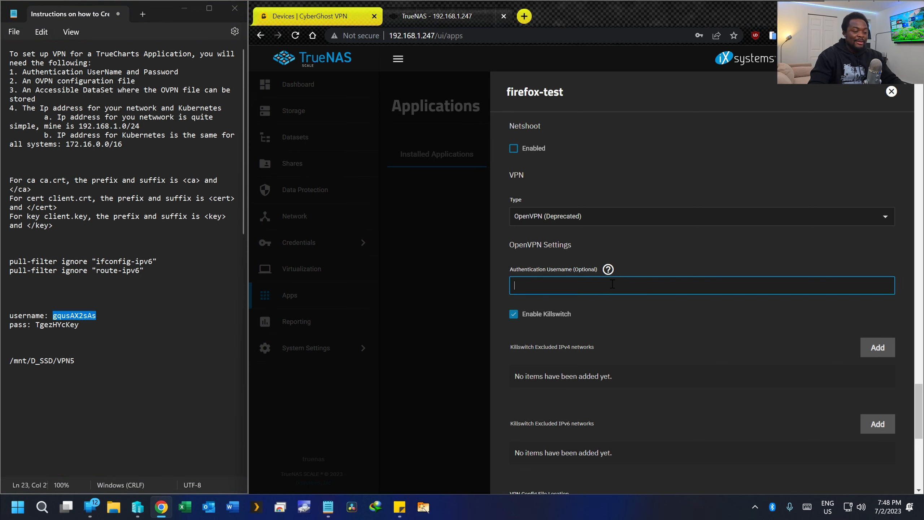
key(ctrl+v)
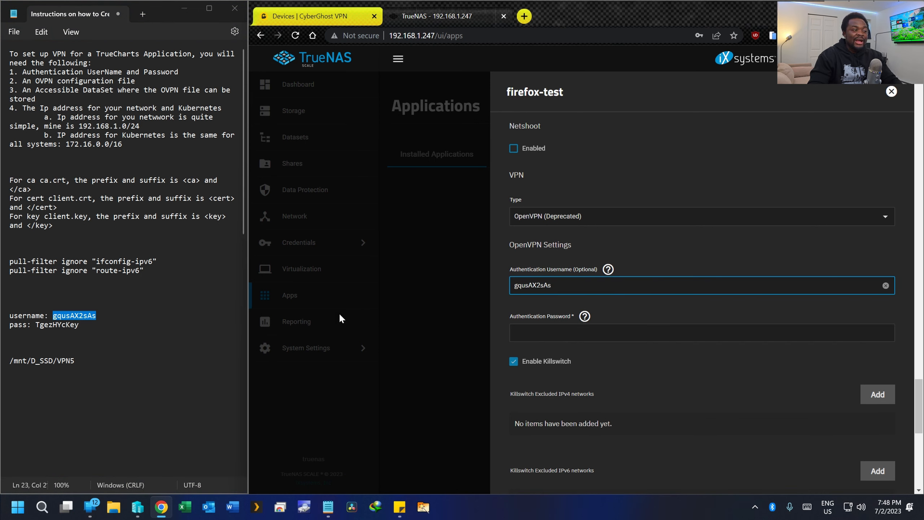
double_click(38, 324)
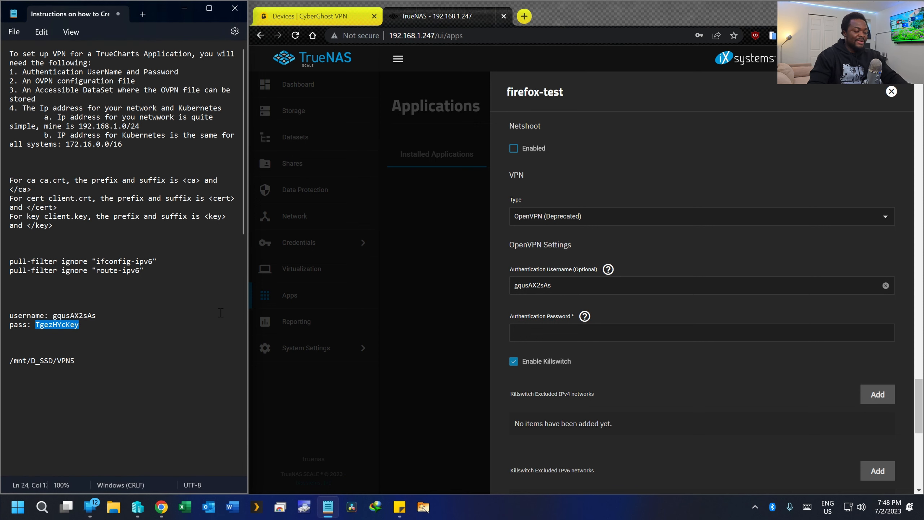
click(560, 328)
key(ctrl+v)
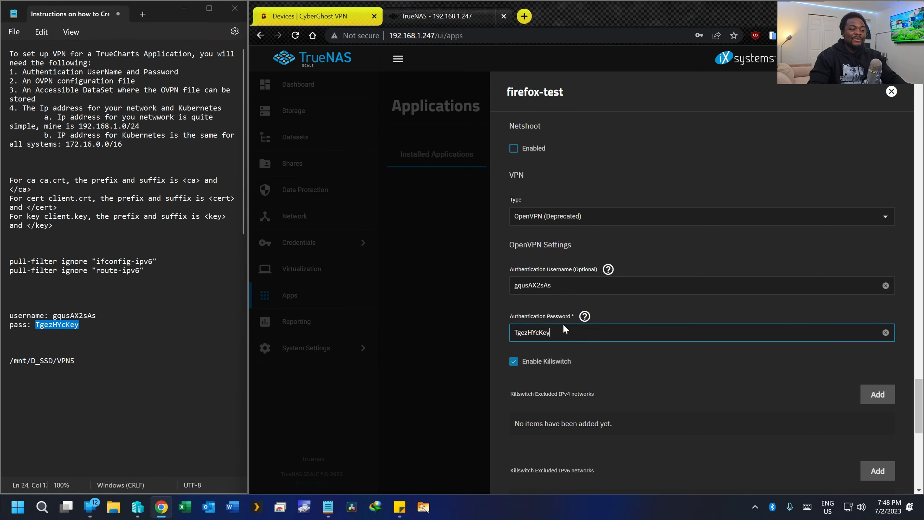
scroll(587, 323, down, 1)
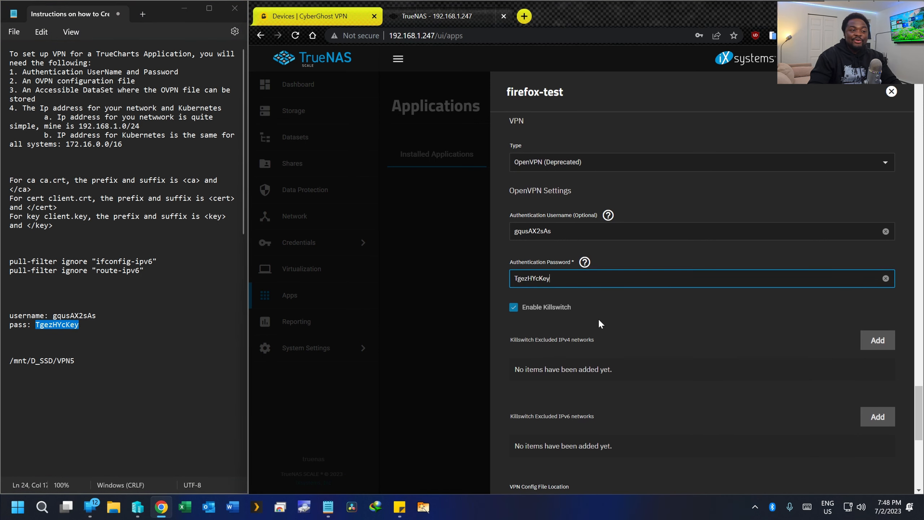
scroll(646, 317, down, 2)
- Add two killswitch excluded IPv4 entries and enter 192.168.1.0/24 in the first
click(877, 231)
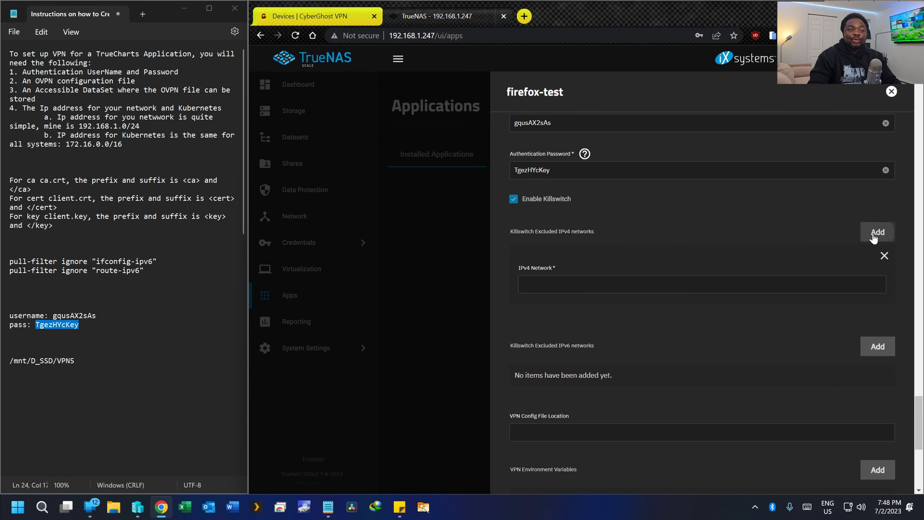
click(877, 231)
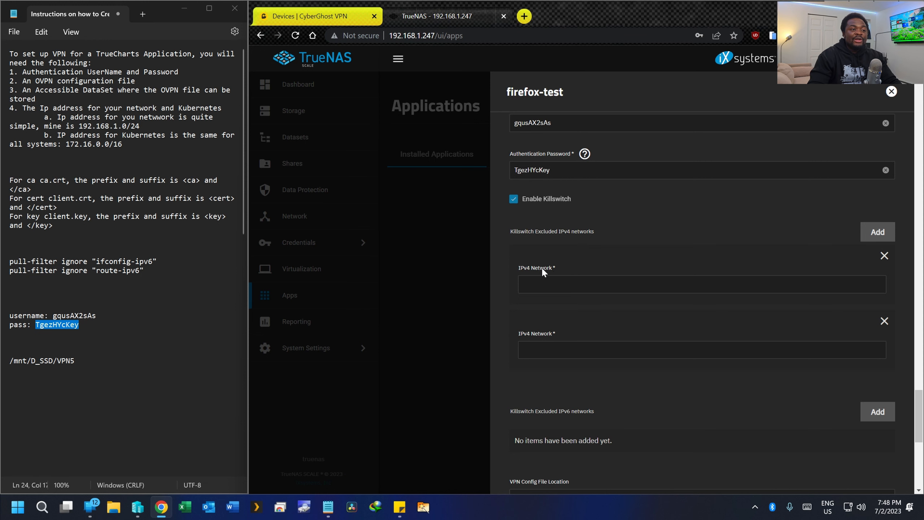
drag(436, 36, 389, 37)
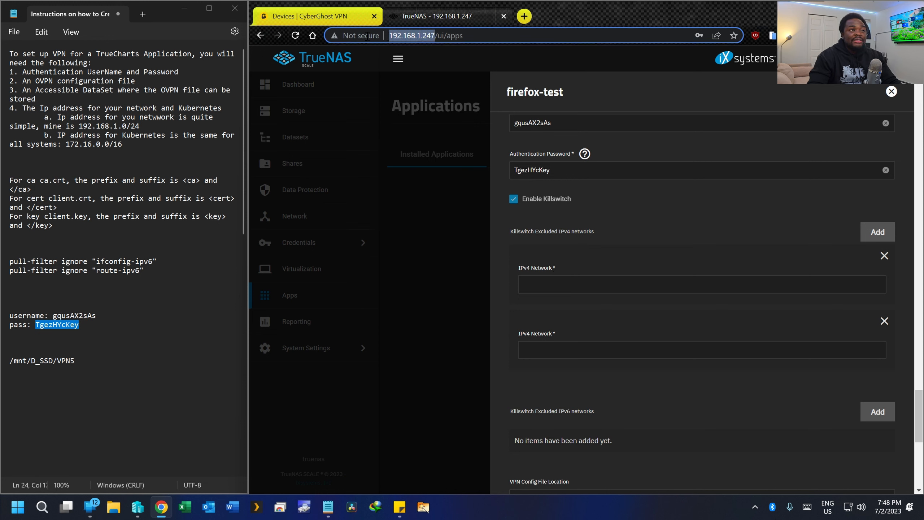
key(ctrl+c)
click(593, 284)
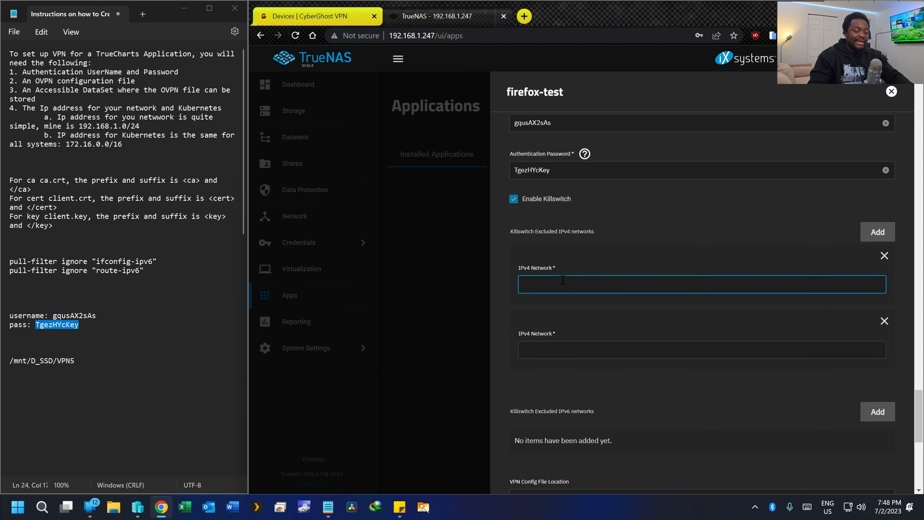
key(ctrl+v)
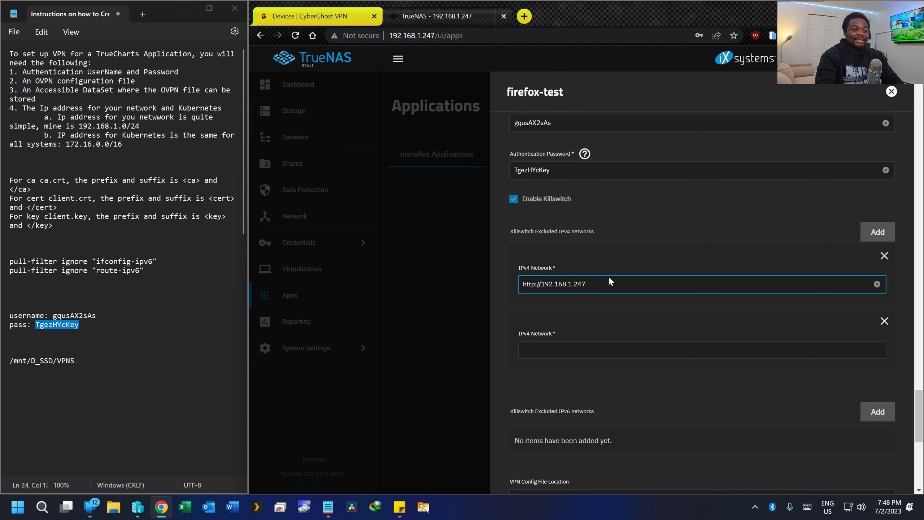
key(BackSpace)
key(BackSpace)
key(BackSpace)
key(BackSpace)
key(BackSpace)
key(BackSpace)
key(BackSpace)
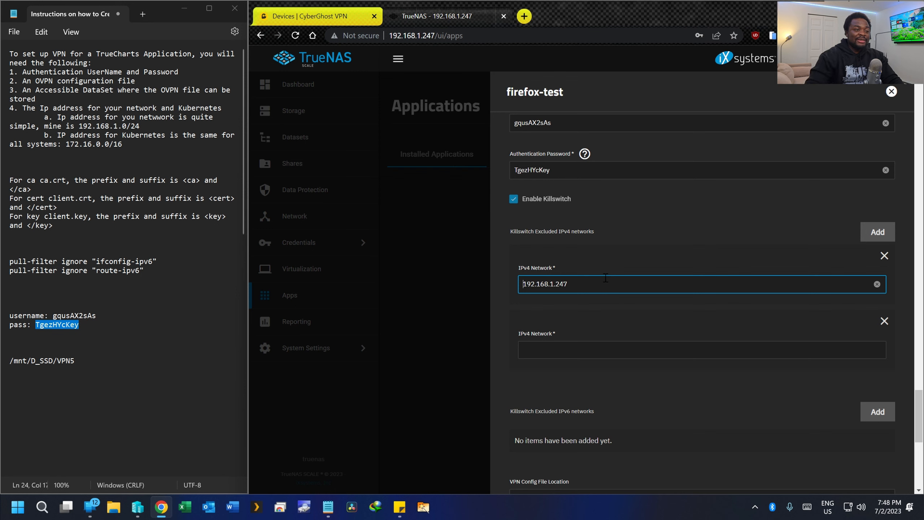
key(BackSpace)
key(BackSpace)
key(BackSpace)
text(0/24)
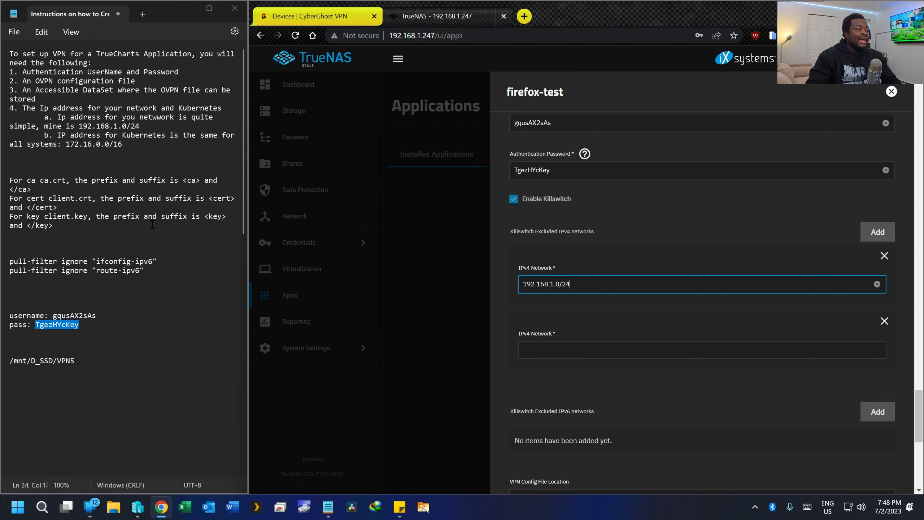
- Paste 172.16.0.0/16 from the notes into the second excluded network field
click(67, 144)
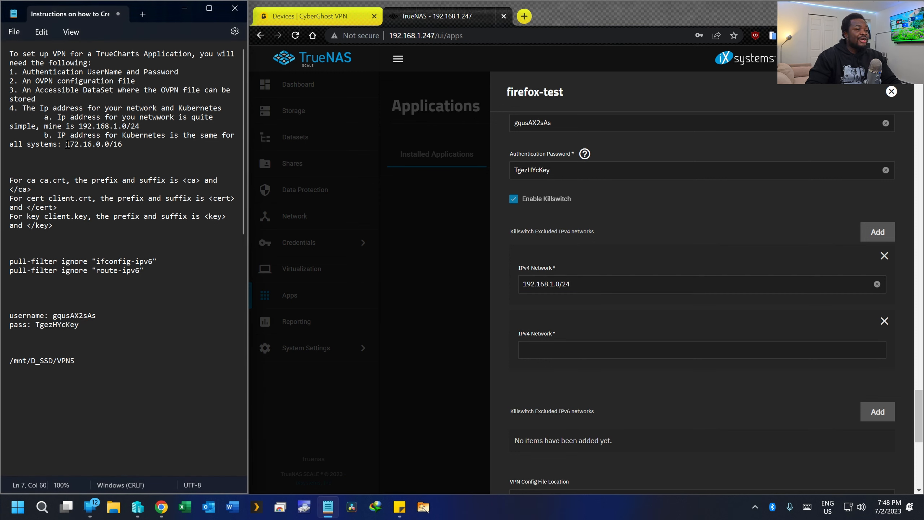
drag(67, 145, 123, 144)
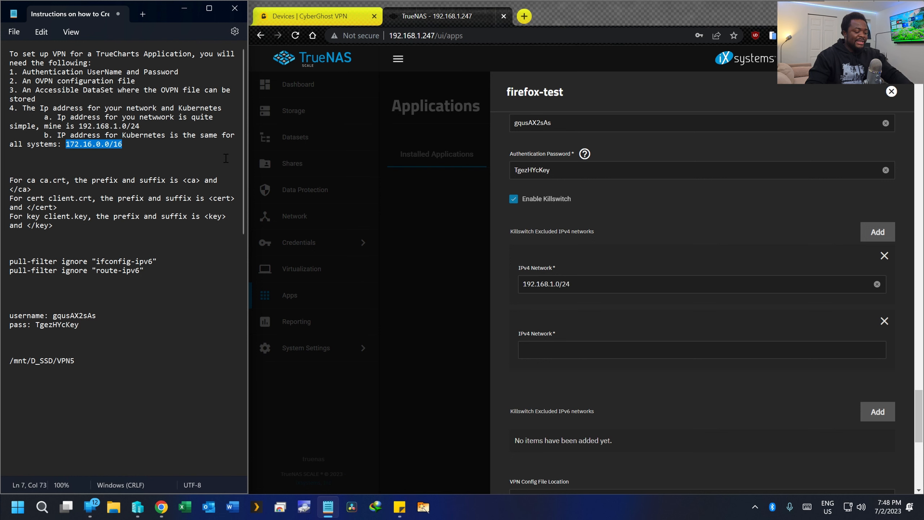
click(563, 349)
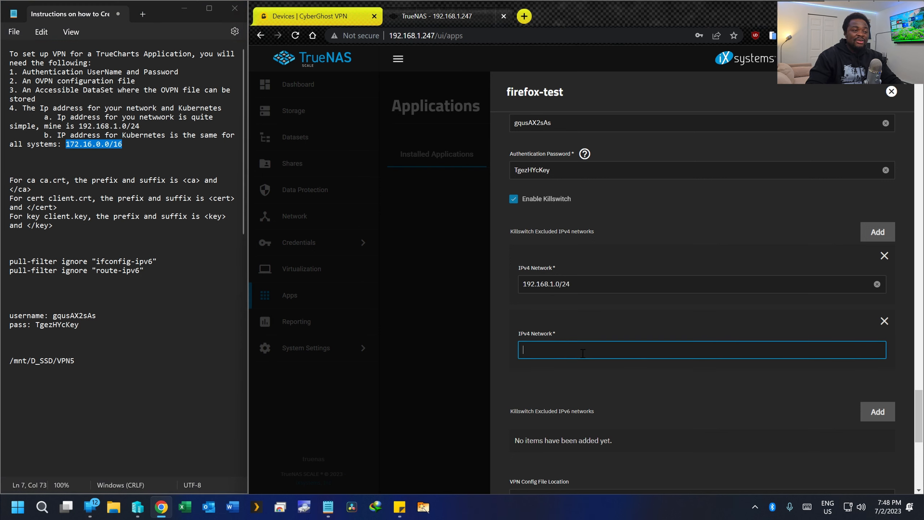
key(ctrl+v)
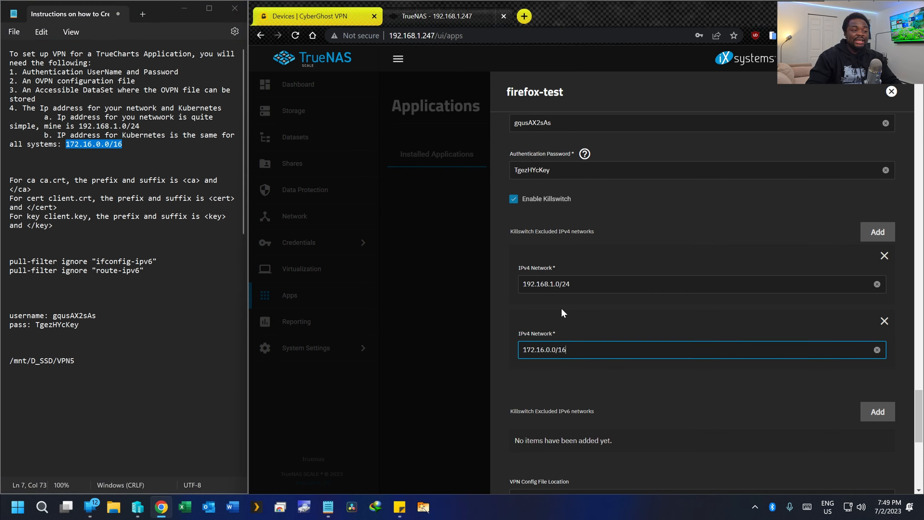
scroll(569, 344, down, 3)
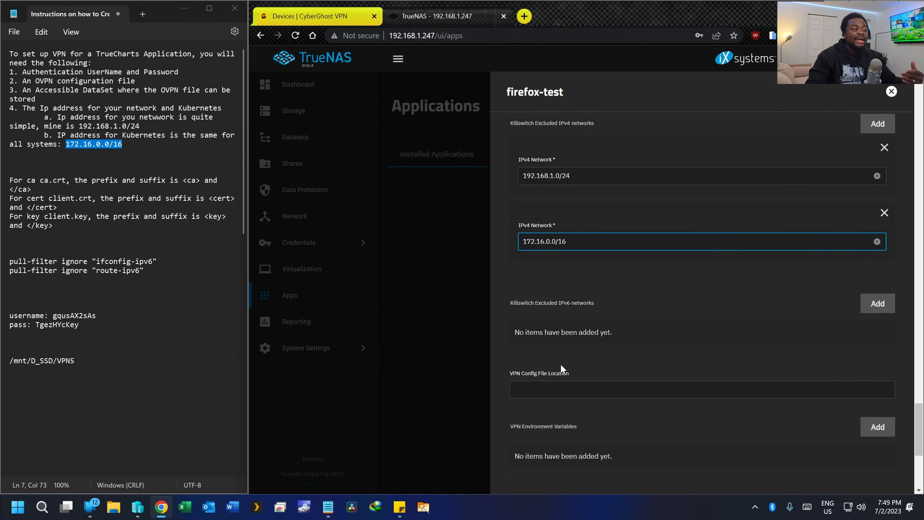
- Append /france.ovpn to the /mnt/D_SSD/VPN5 line in the notes and select the full path
triple_click(64, 361)
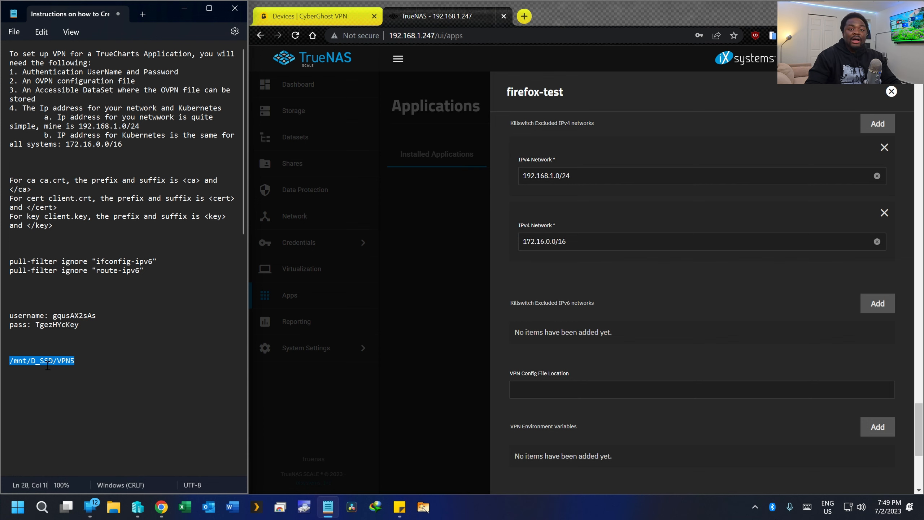
click(79, 362)
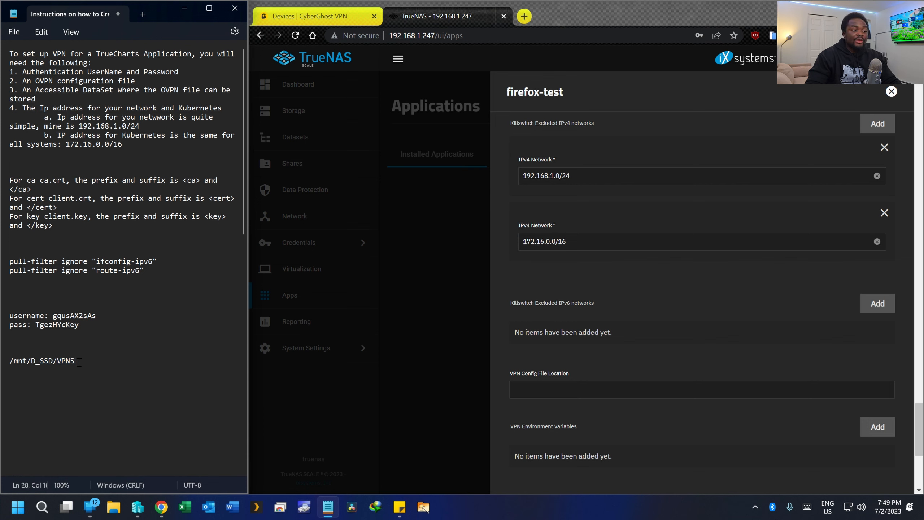
text(/)
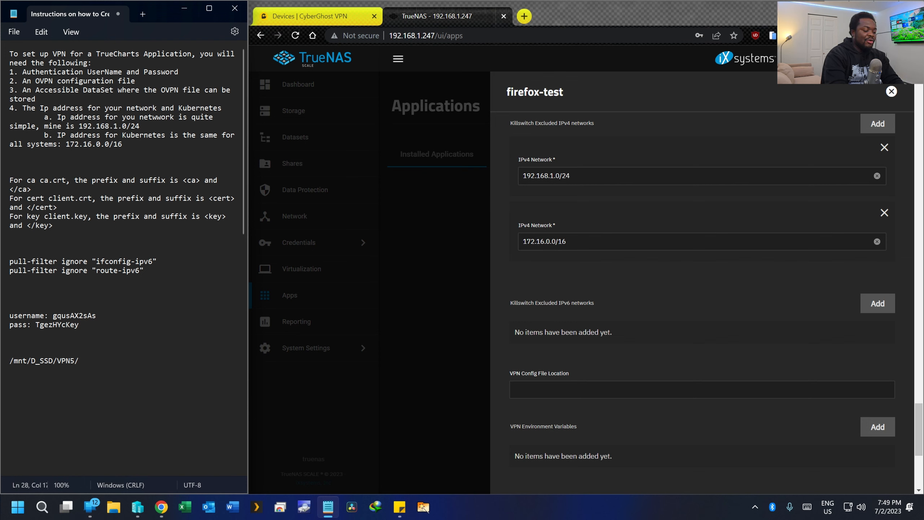
text(france)
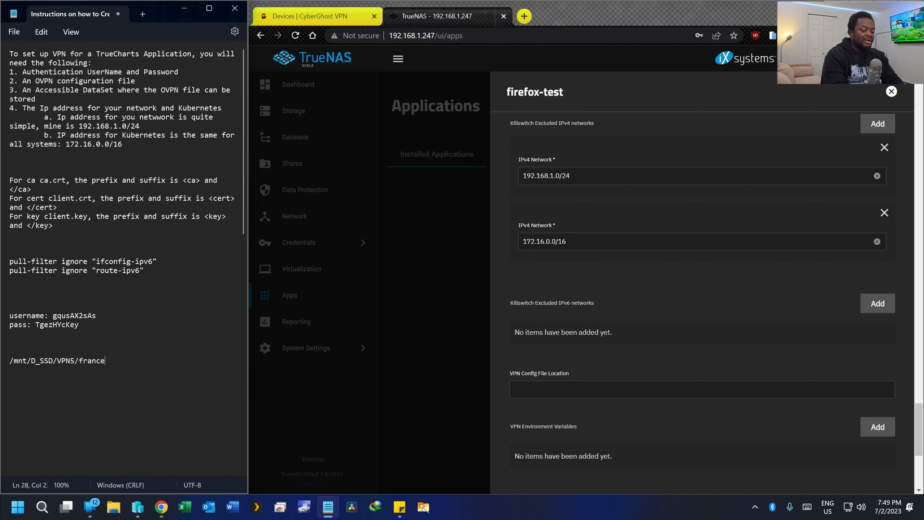
text(.,)
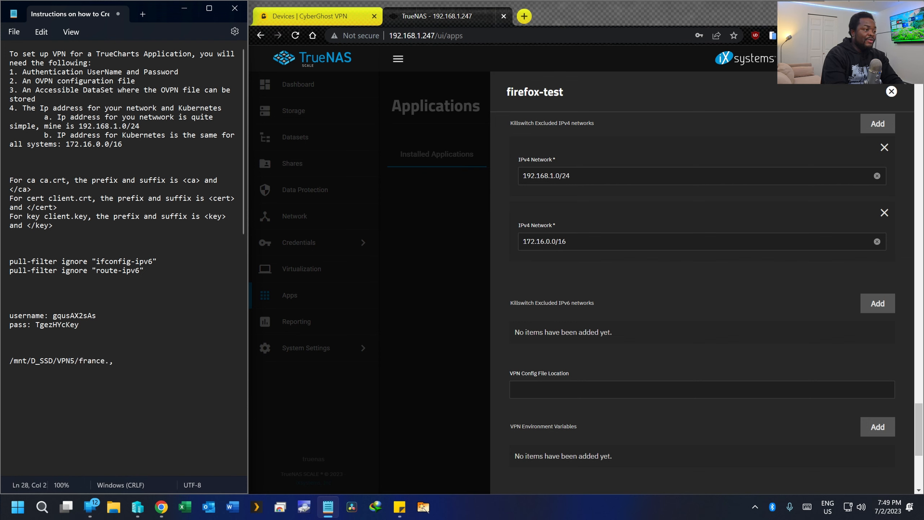
key(BackSpace)
text(ovpn)
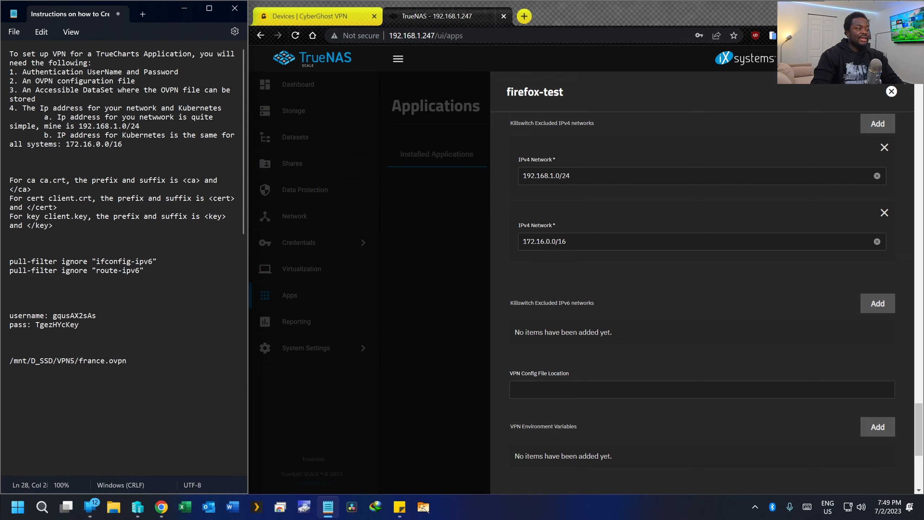
drag(150, 357, 9, 361)
- Paste /mnt/D_SSD/VPN5/france.ovpn into firefox-test's VPN Config File Location field and save
right_click(48, 362)
click(67, 202)
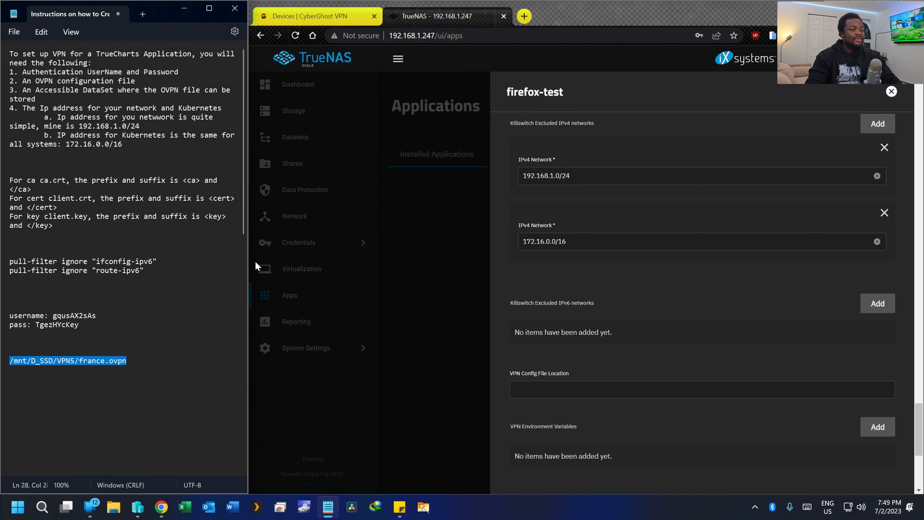
click(585, 396)
right_click(580, 391)
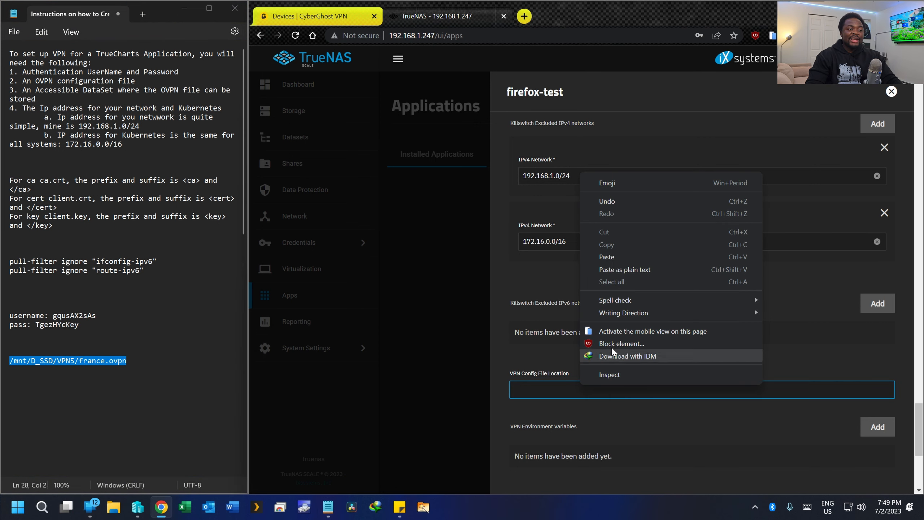
click(613, 256)
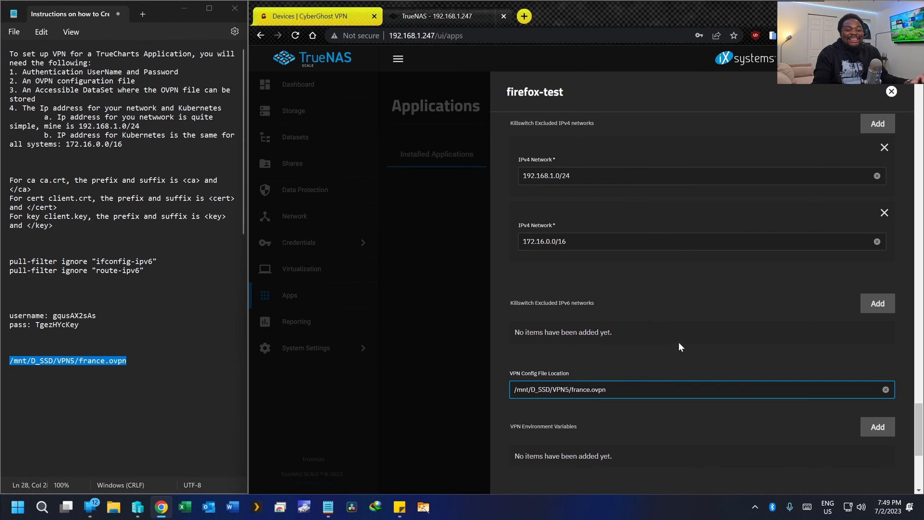
scroll(684, 253, down, 6)
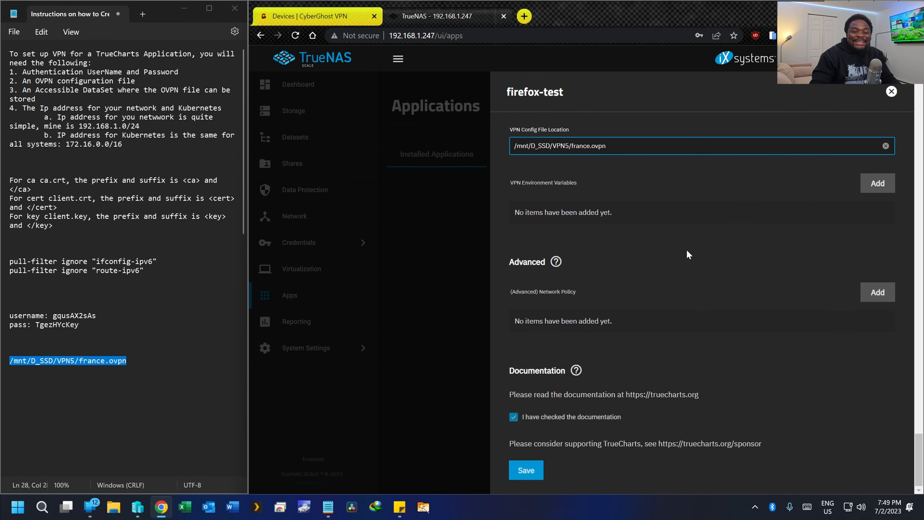
click(531, 475)
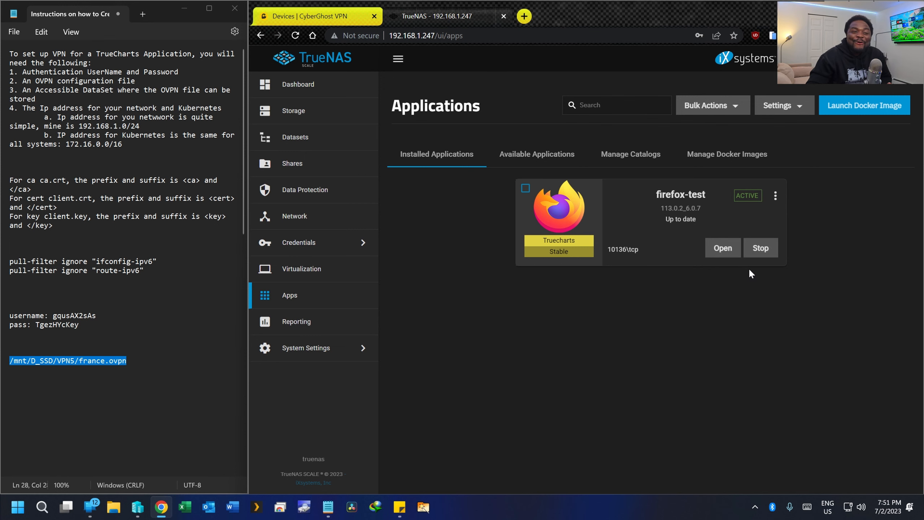
- Open the firefox-test web interface and search 'what is my ip' in its Firefox
click(723, 249)
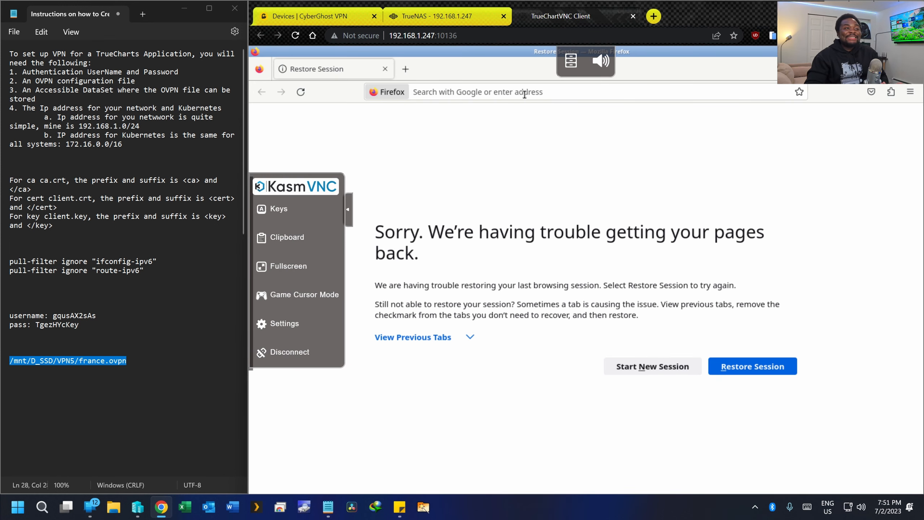
click(524, 92)
text(w)
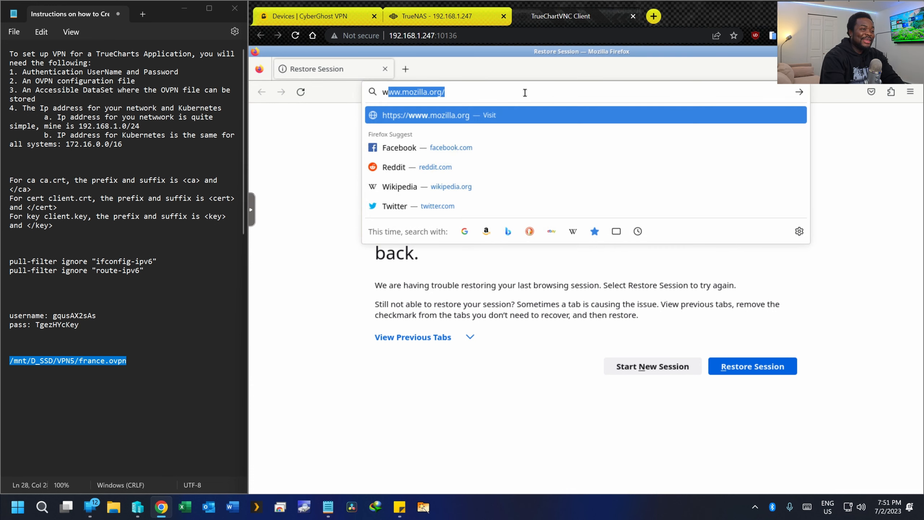
text(hat is my ip)
key(Return)
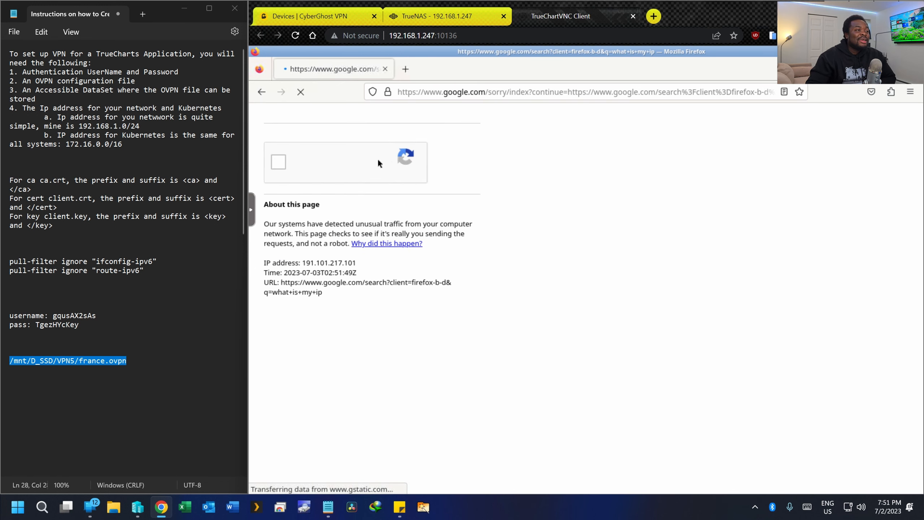
- Pass Google's robot check by selecting the four bicycle images and submitting
click(277, 163)
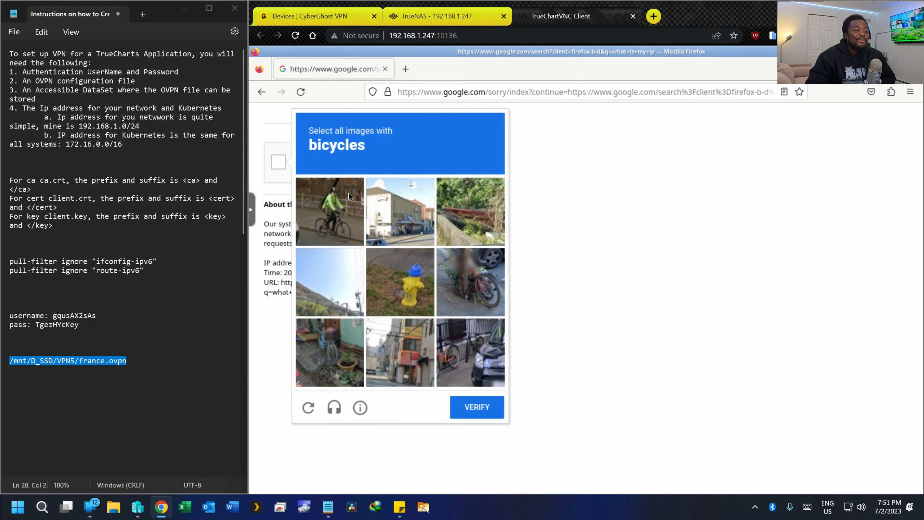
click(329, 211)
click(472, 265)
click(329, 351)
click(473, 352)
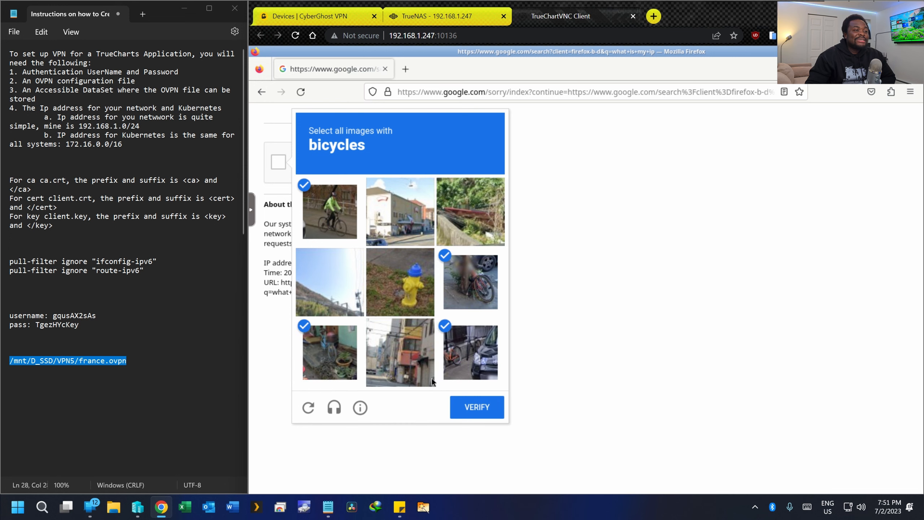
click(474, 415)
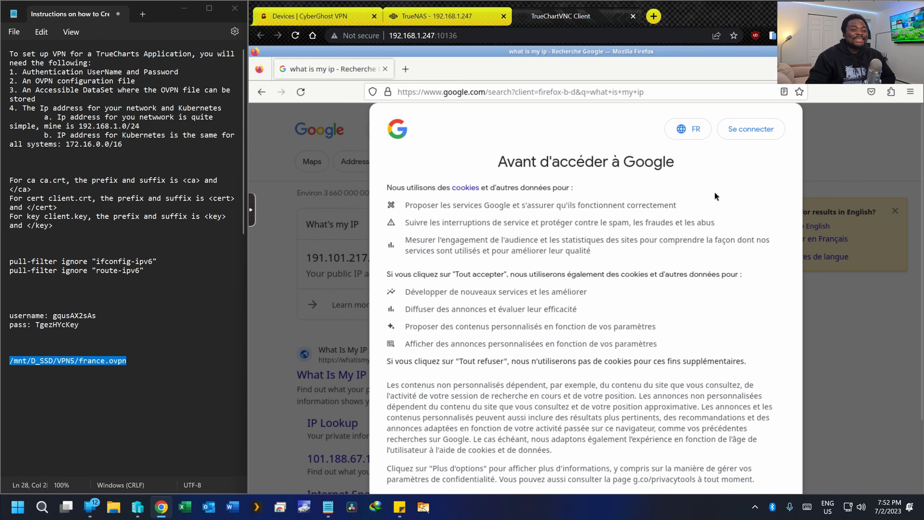
- Choose 'Tout refuser' on Google's cookie prompt to see the public IP result
scroll(714, 190, down, 3)
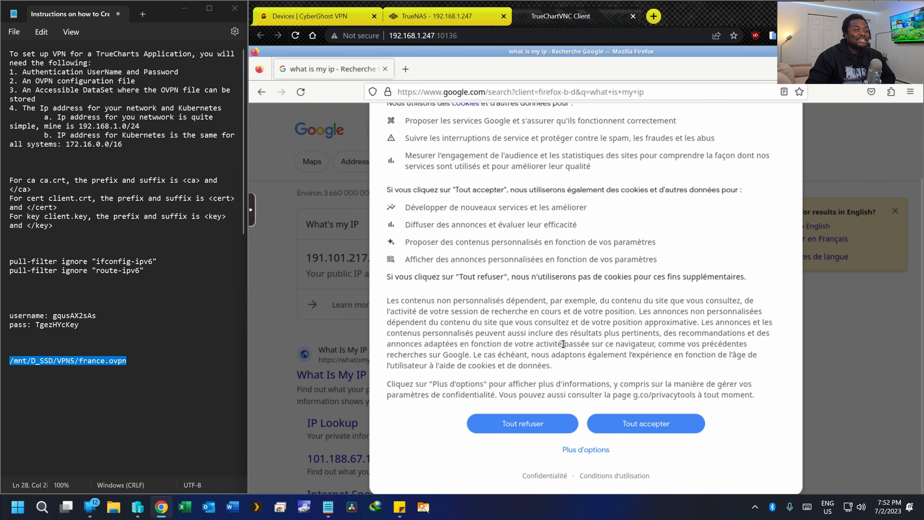
scroll(573, 366, up, 3)
scroll(564, 338, down, 3)
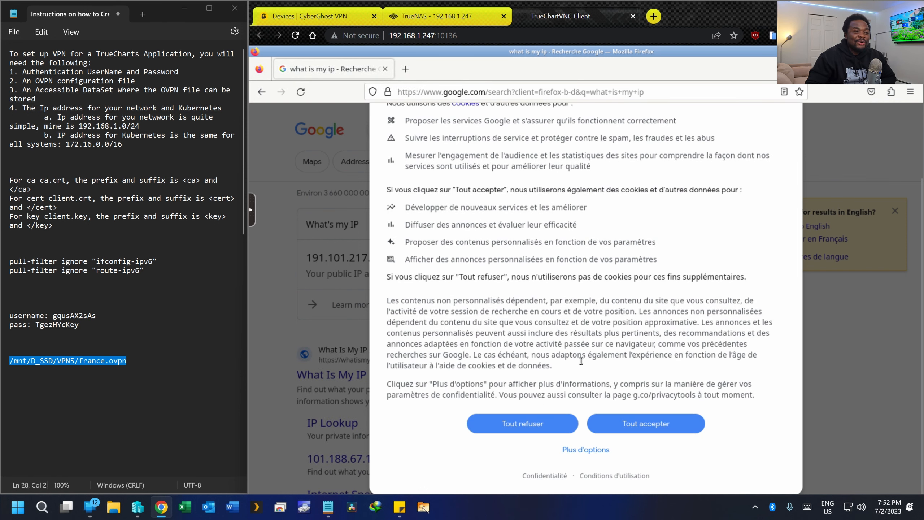
click(569, 425)
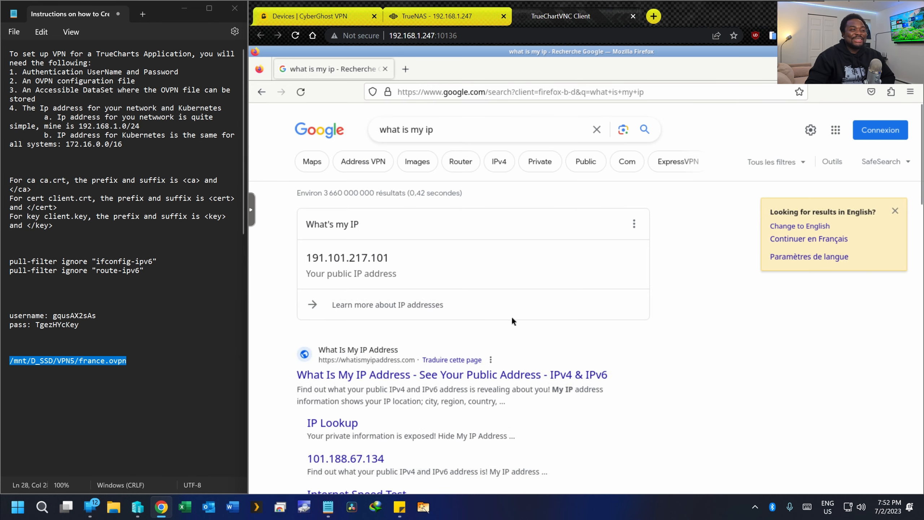
scroll(501, 248, down, 5)
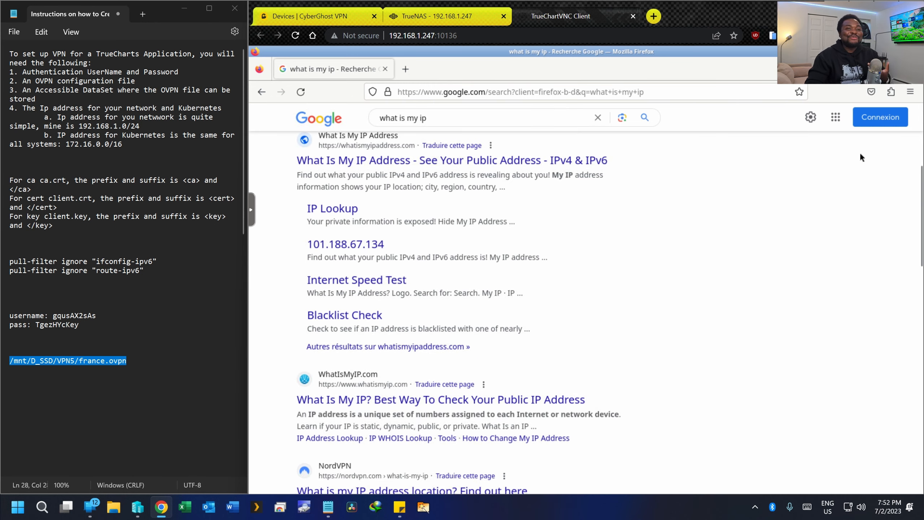
scroll(859, 152, up, 5)
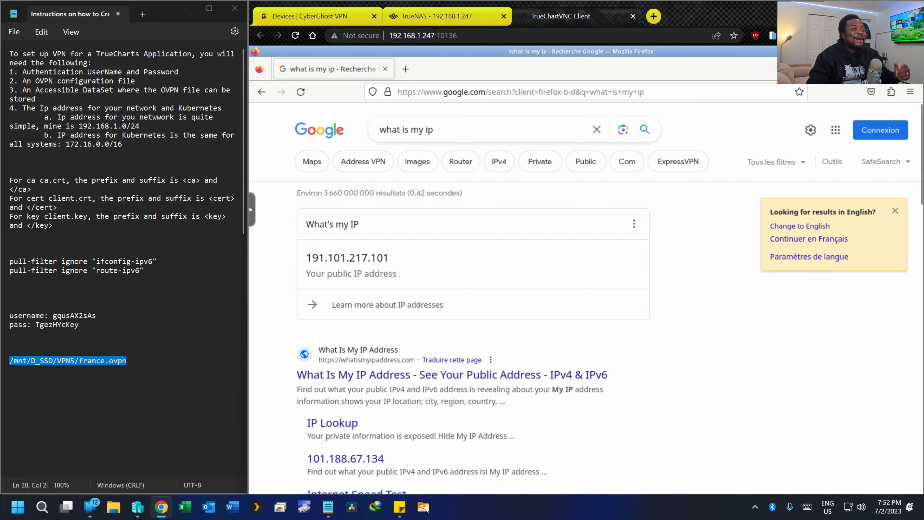
- Back in TrueNAS, attempt a shell into the firefox-test pod from its actions menu
click(441, 21)
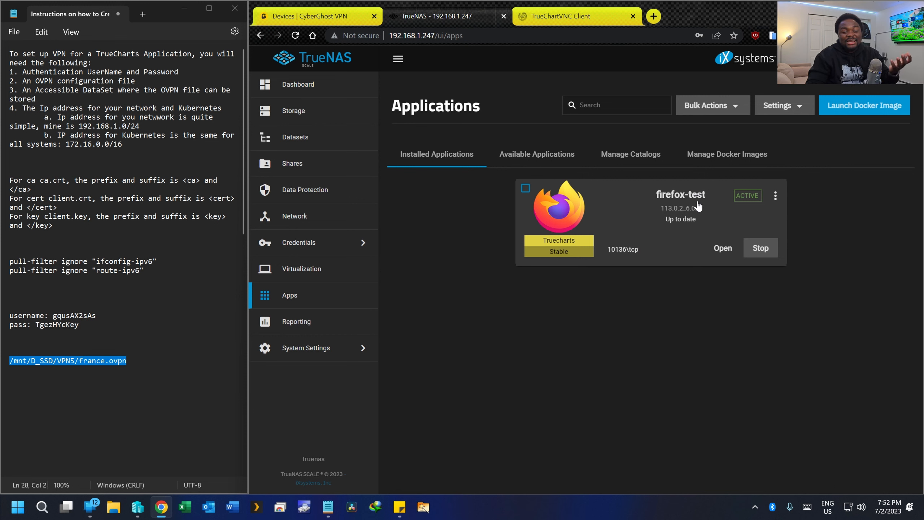
click(776, 199)
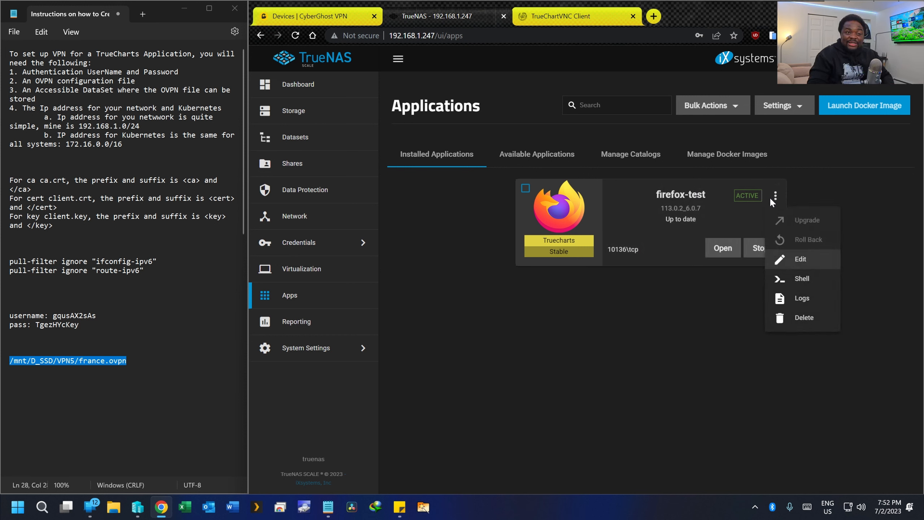
click(792, 278)
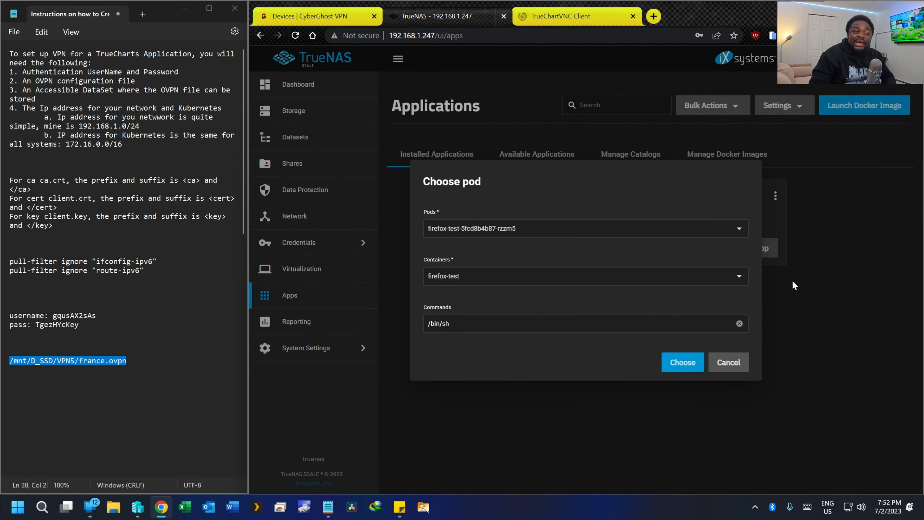
click(673, 365)
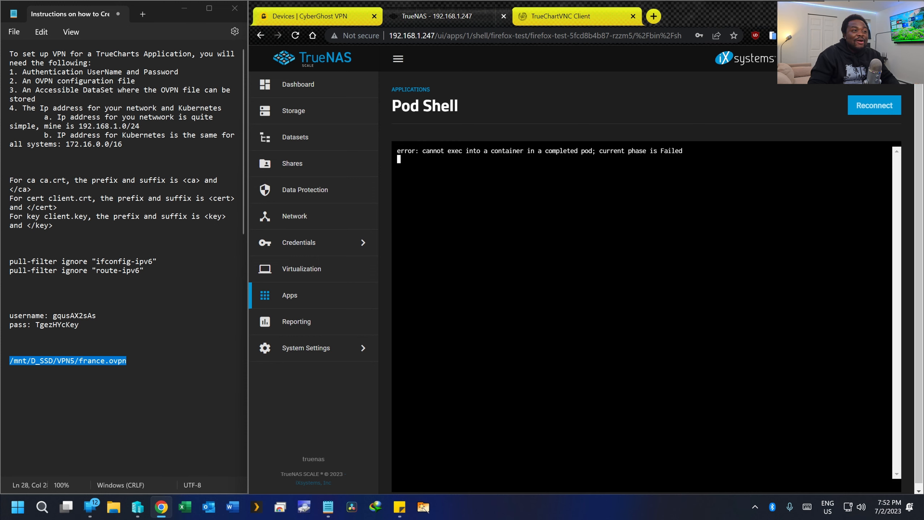
- Highlight the completed-pod exec error, then return to the installed applications
drag(401, 151, 707, 151)
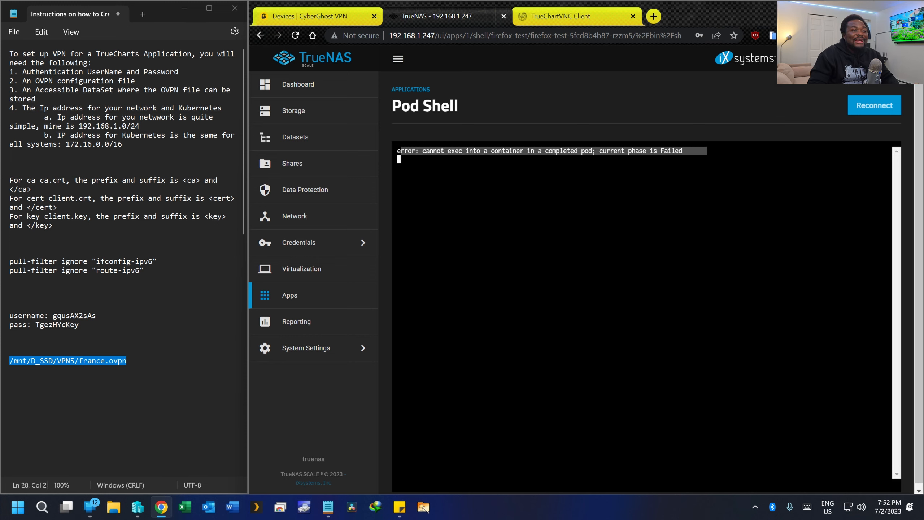
click(706, 151)
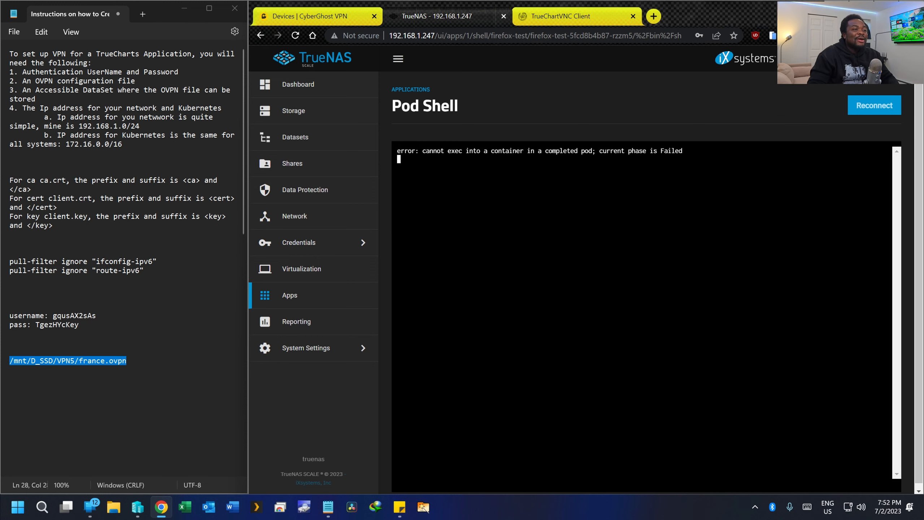
click(324, 302)
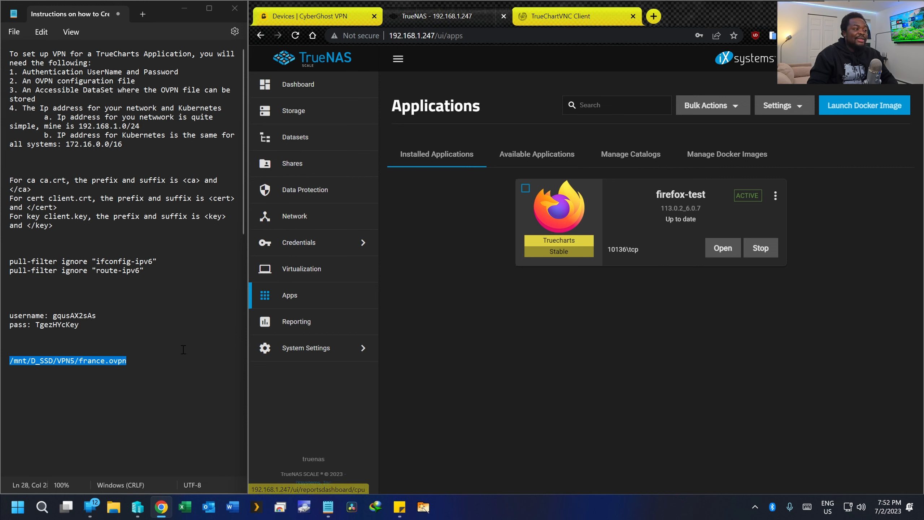
- Start a 'curl ip.me' line above the path in the notes
click(81, 310)
click(80, 291)
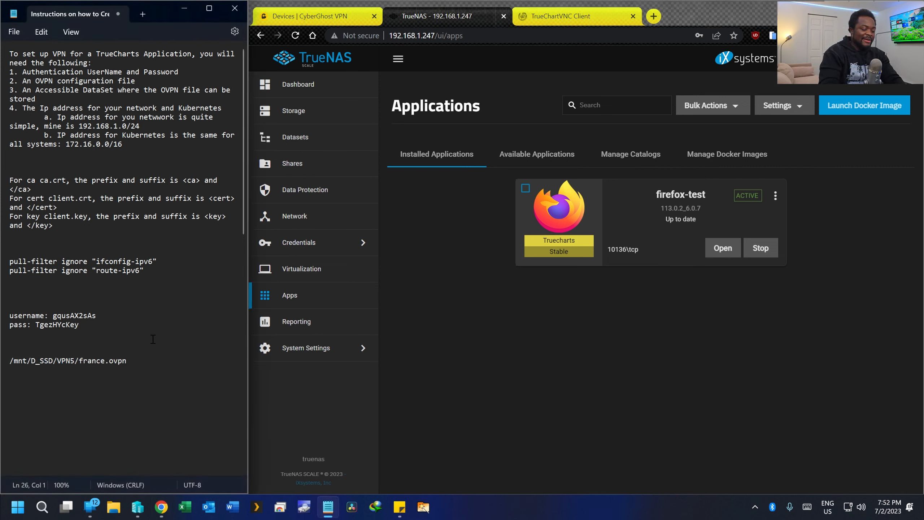
text(curl ip.m)
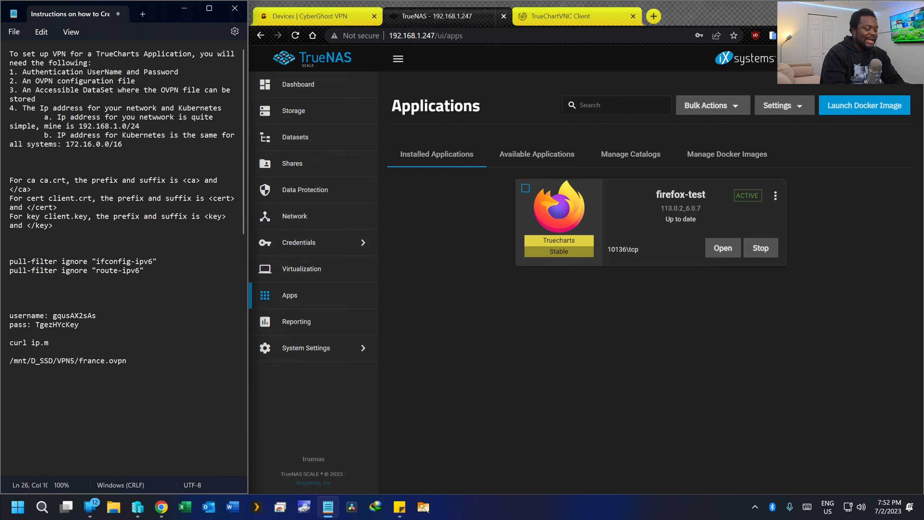
- Retry the firefox-test pod shell, inspect the same exec error, and go back to Apps
click(776, 196)
click(796, 278)
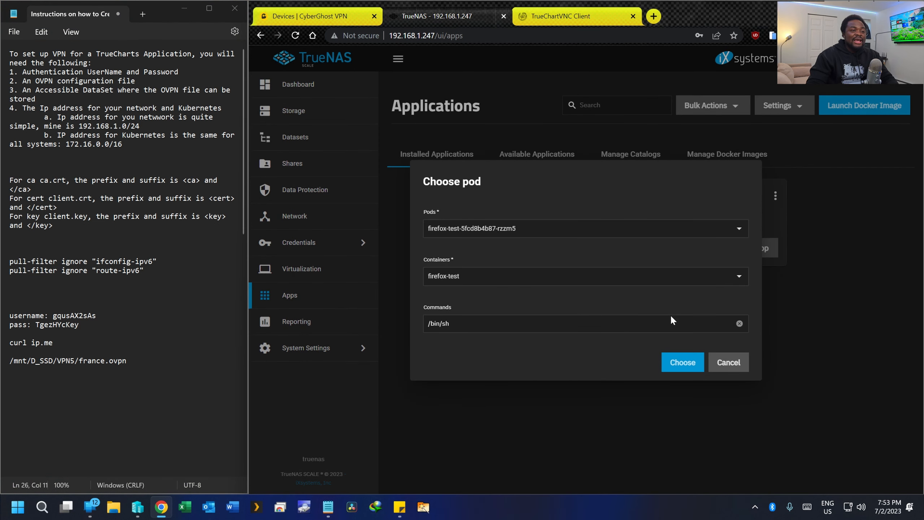
click(677, 362)
drag(401, 160, 625, 159)
click(659, 152)
drag(697, 151, 395, 150)
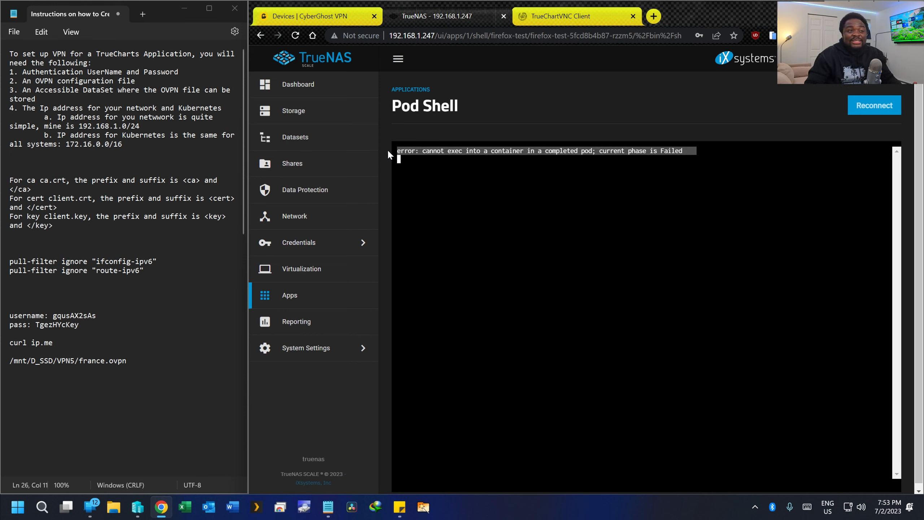
click(531, 162)
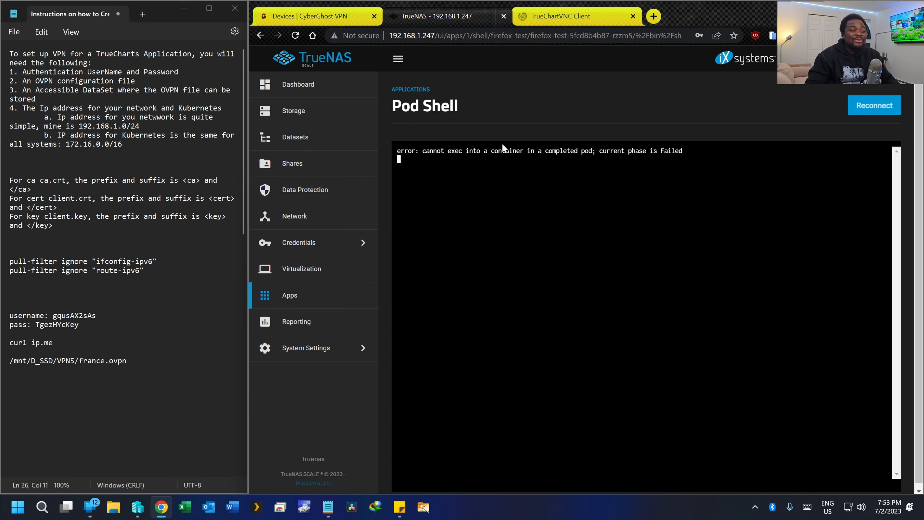
click(295, 295)
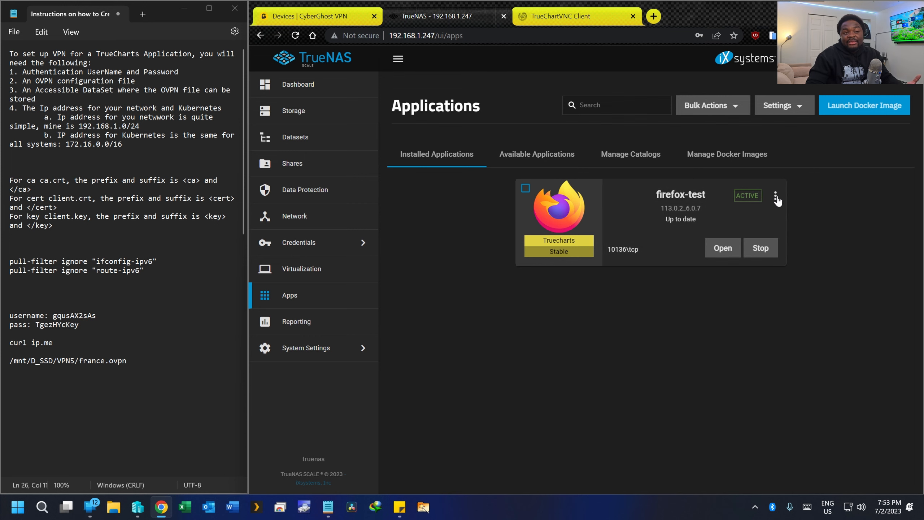
click(565, 18)
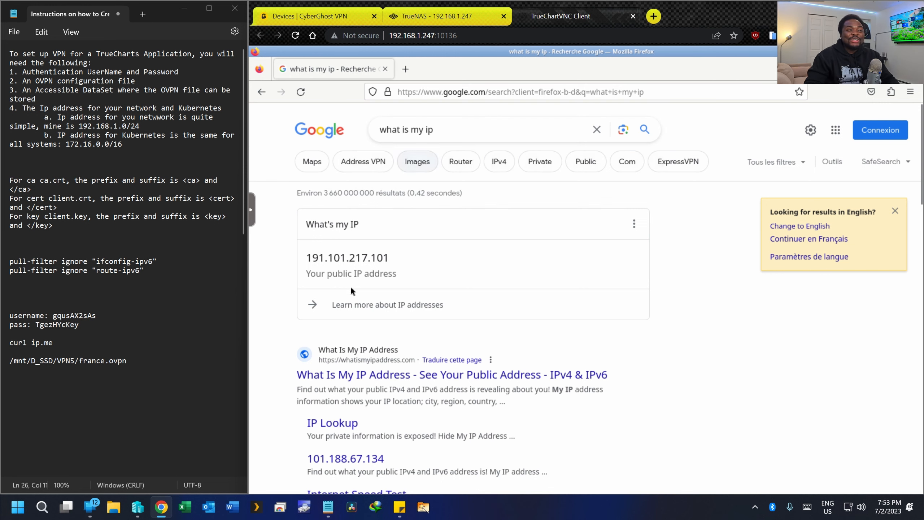
drag(325, 258, 413, 272)
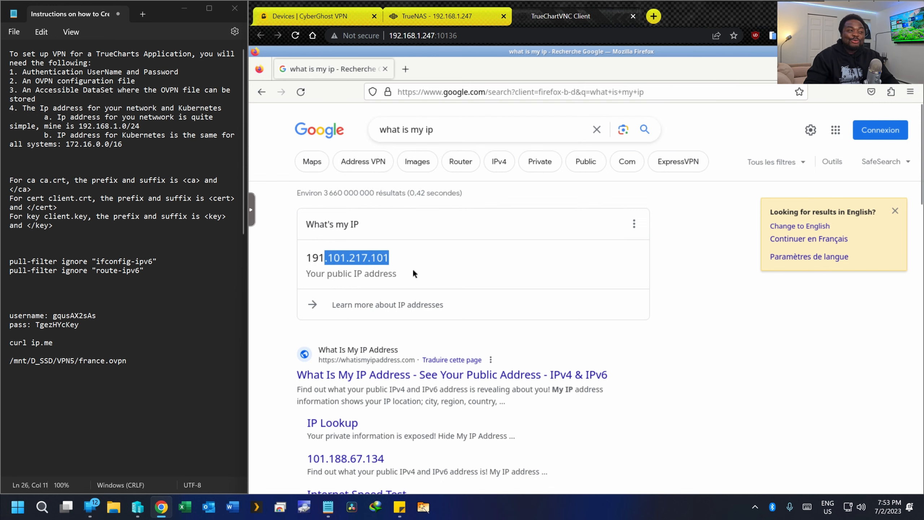
click(440, 16)
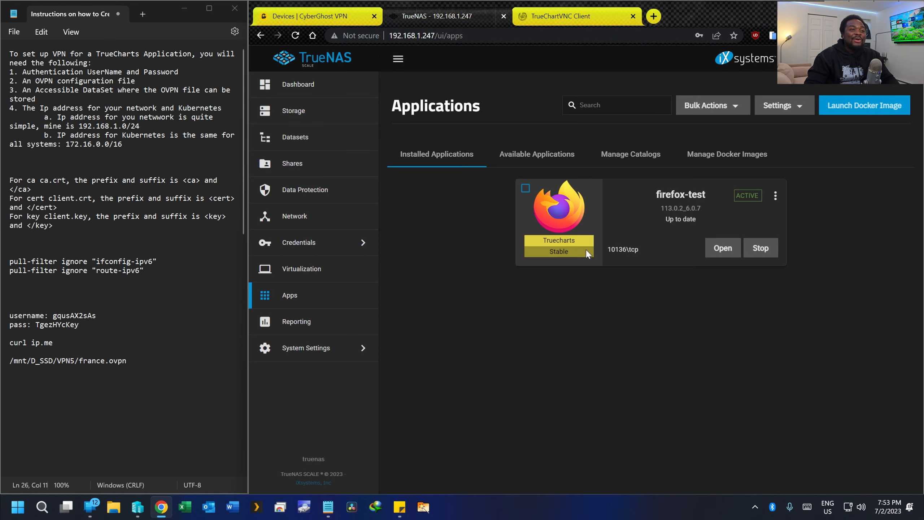
- Reopen the firefox-test pod shell and mark the curl ip.me command in the notes
click(775, 197)
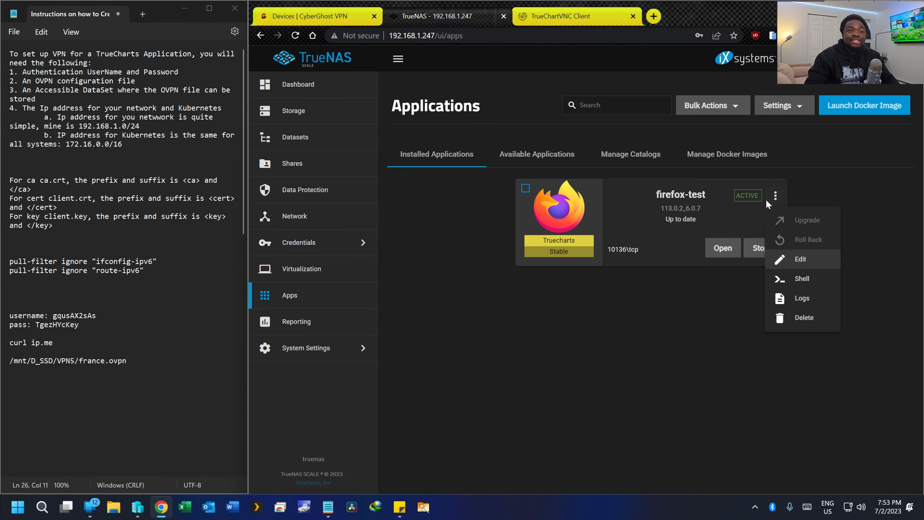
click(786, 279)
click(669, 363)
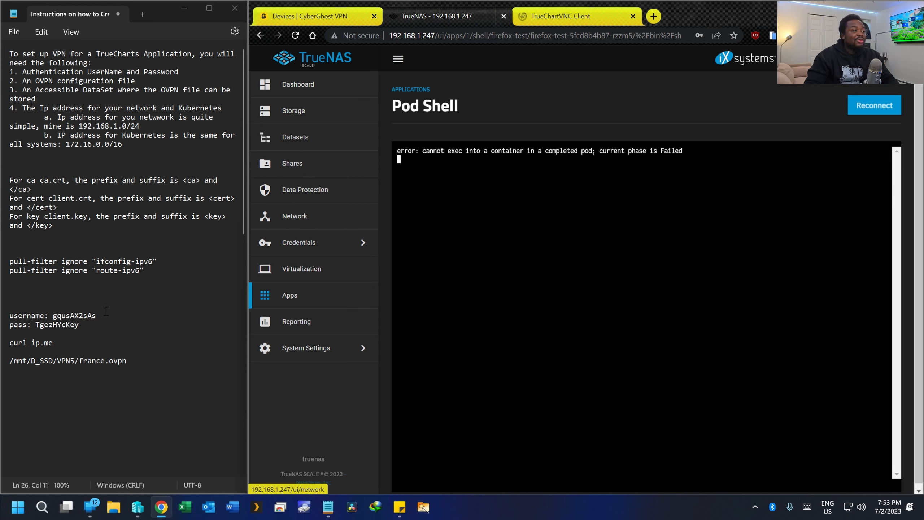
drag(57, 343, 13, 344)
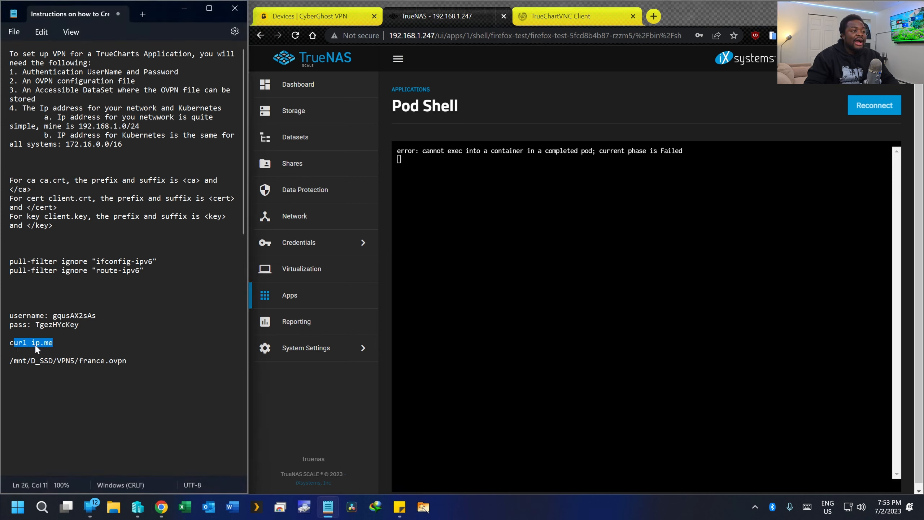